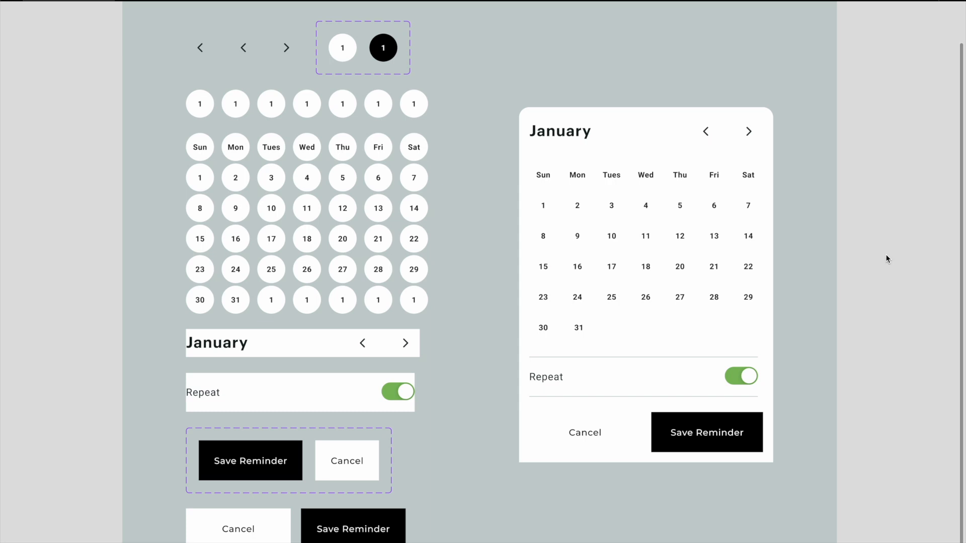
Step: Place a copy of the day number text "1" on the empty canvas beside the Components frame
key("super+period")
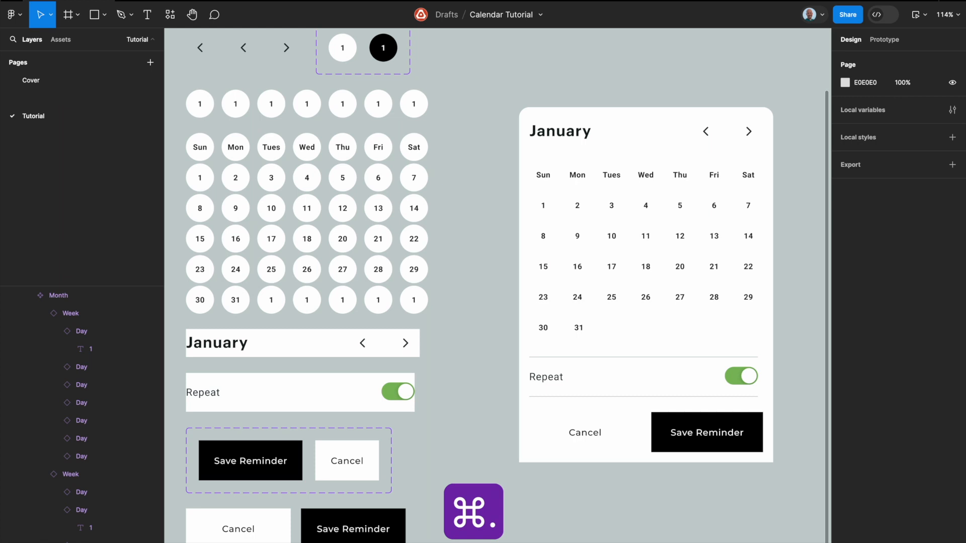
scroll(732, 233, "down", 5)
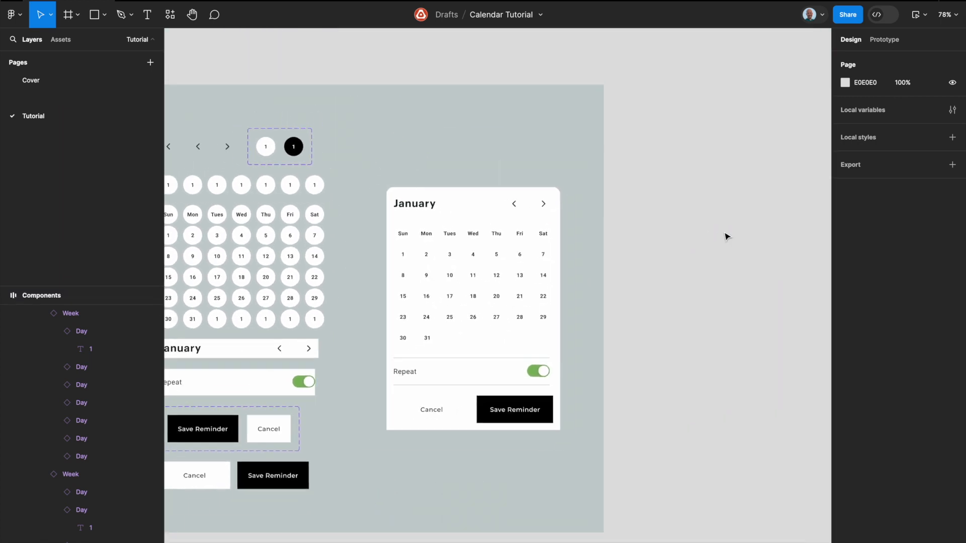
scroll(727, 236, "down", 5)
left_click(631, 241)
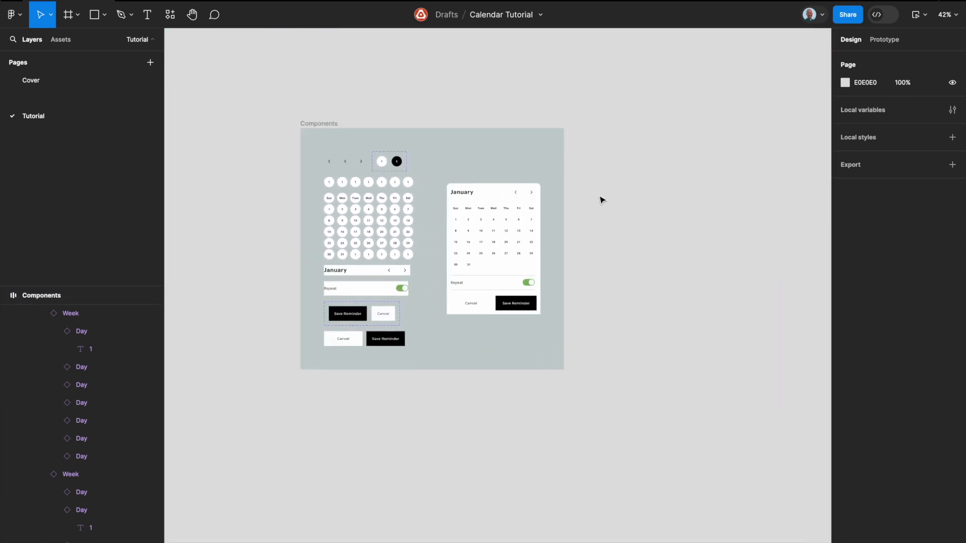
scroll(524, 183, "up", 3)
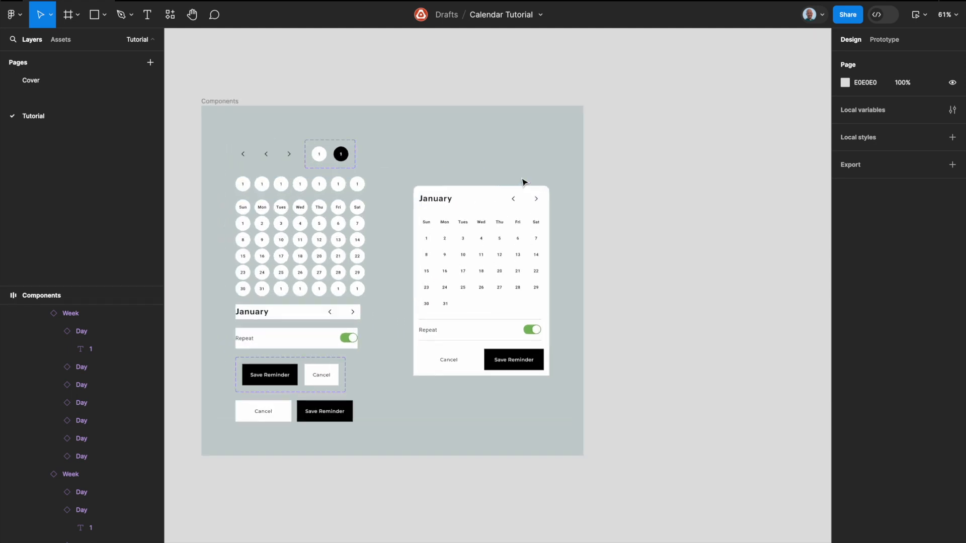
left_click(323, 156, "ctrl")
left_click_drag(322, 156, 657, 190)
scroll(657, 191, "up", 5)
scroll(657, 193, "right", 3)
scroll(657, 192, "right", 2)
scroll(544, 211, "up", 3)
Step: Wrap the copied "1" text in an auto layout frame and name the frame Day
key("shift+a")
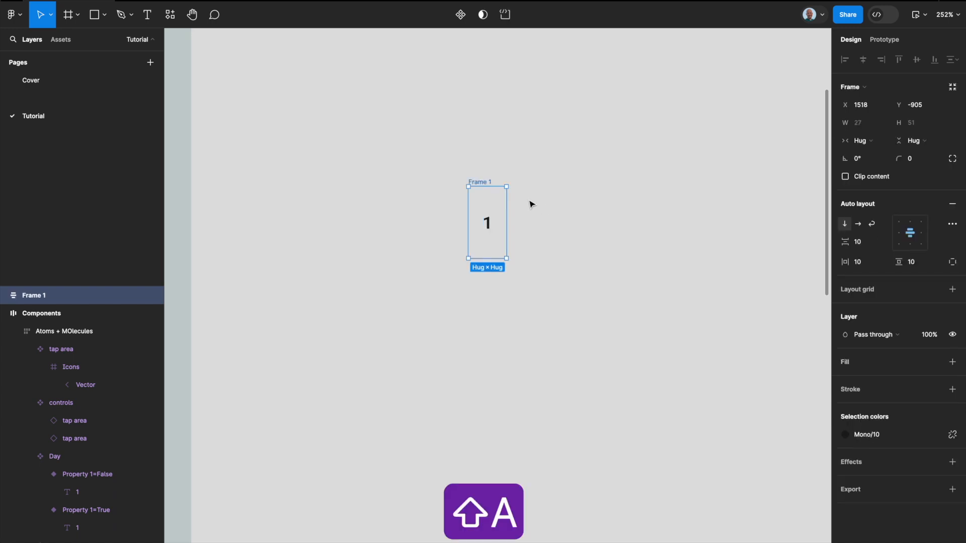
double_click(486, 181)
type("Day")
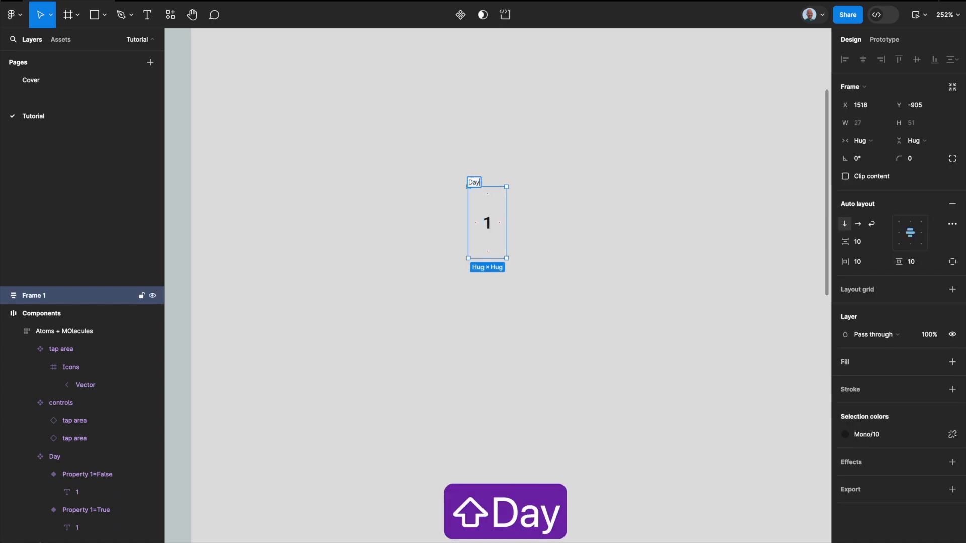
key("Return")
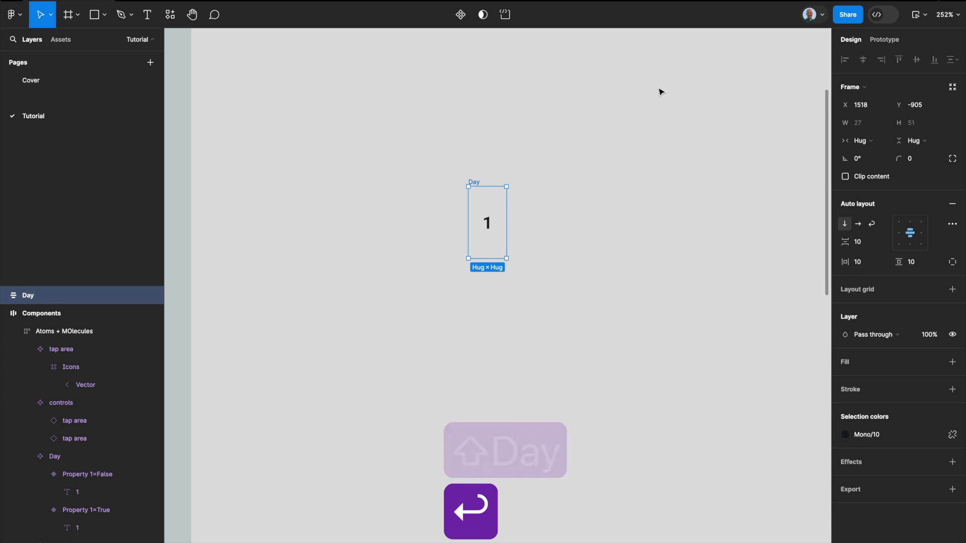
Step: Set the Day frame's size to 44 × 44 and its corner radius to 100
left_click(867, 124)
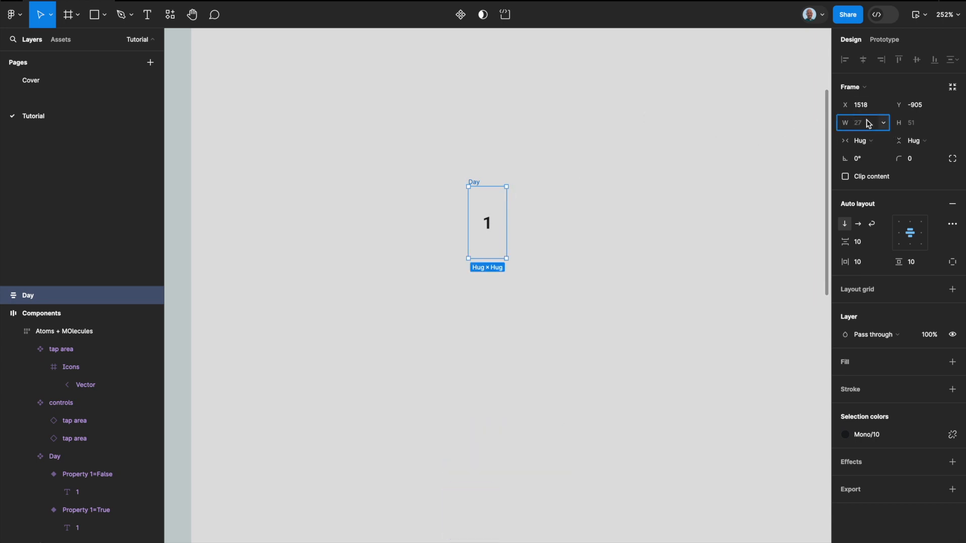
type("44")
key("Tab")
type("44")
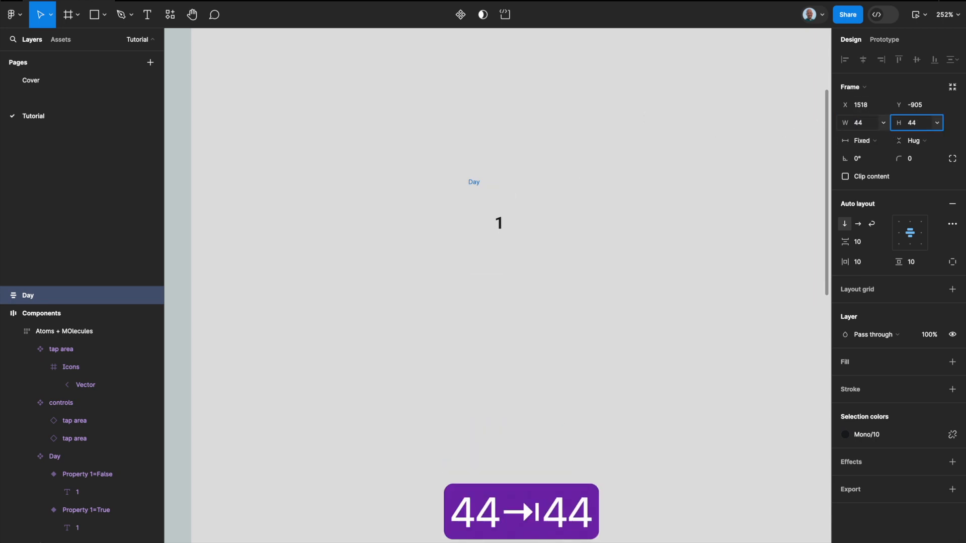
key("Return")
left_click(919, 160)
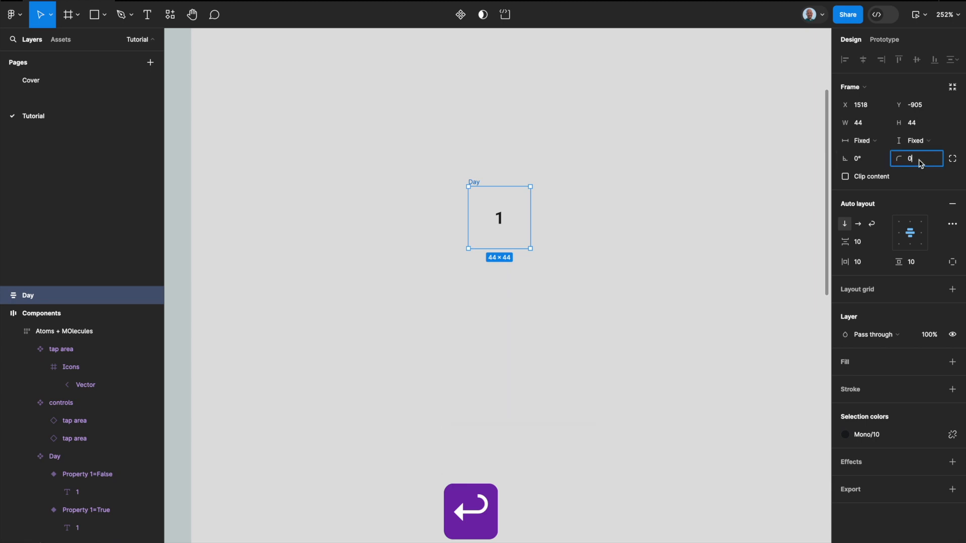
type("100")
key("Return")
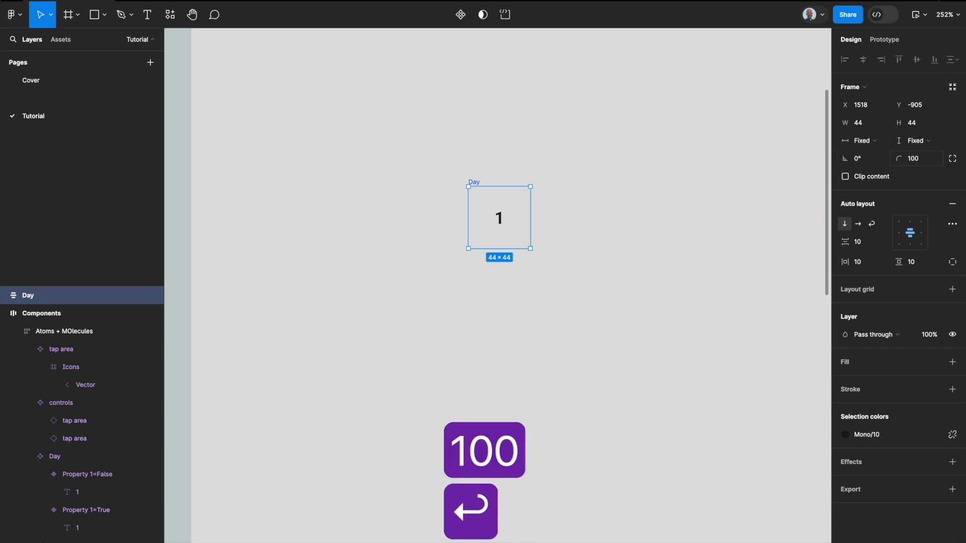
Step: Fill the Day frame with the Mono/White library color and convert the frame into a component
left_click(937, 363)
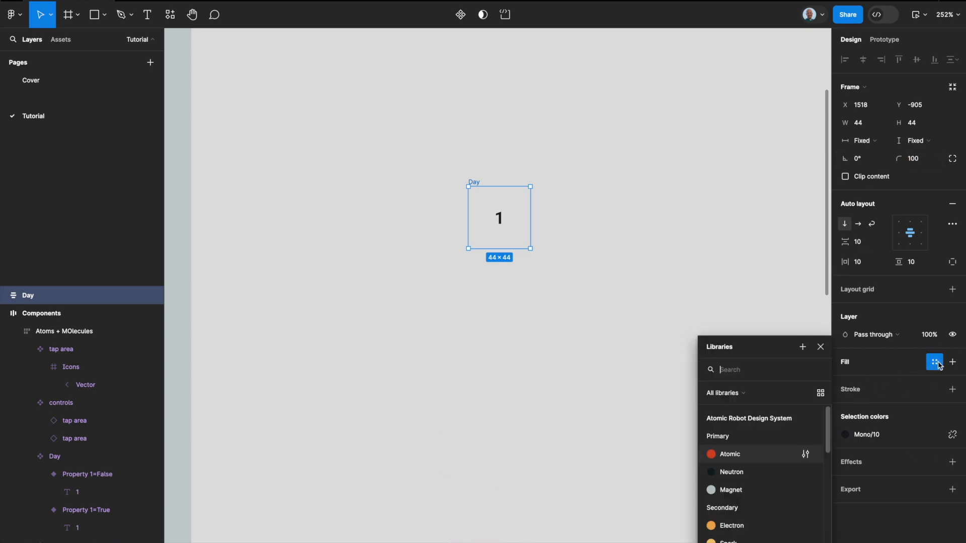
type("white")
key("Return")
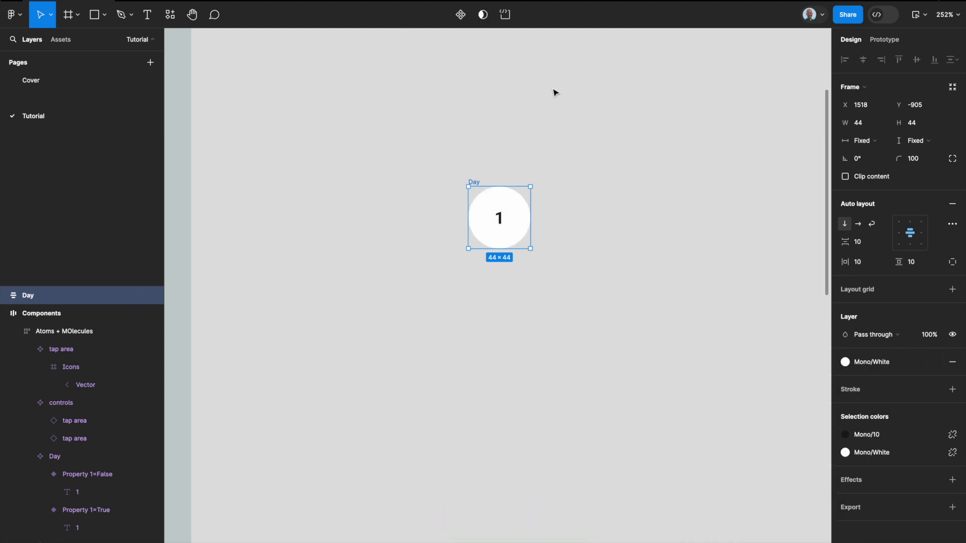
key("alt+super+k")
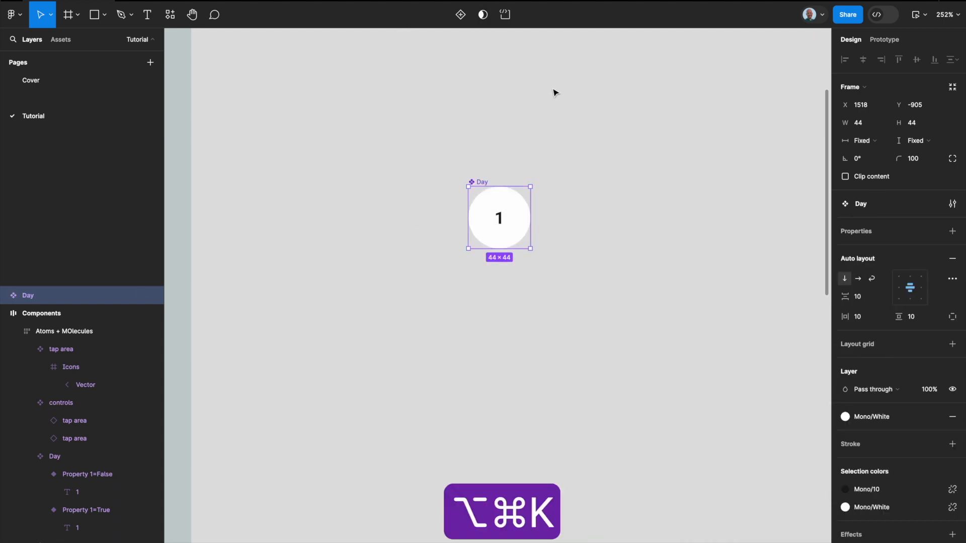
Step: Add a second variant to the Day component and set Property 1 to False for the first variant and True for the second
left_click(459, 15)
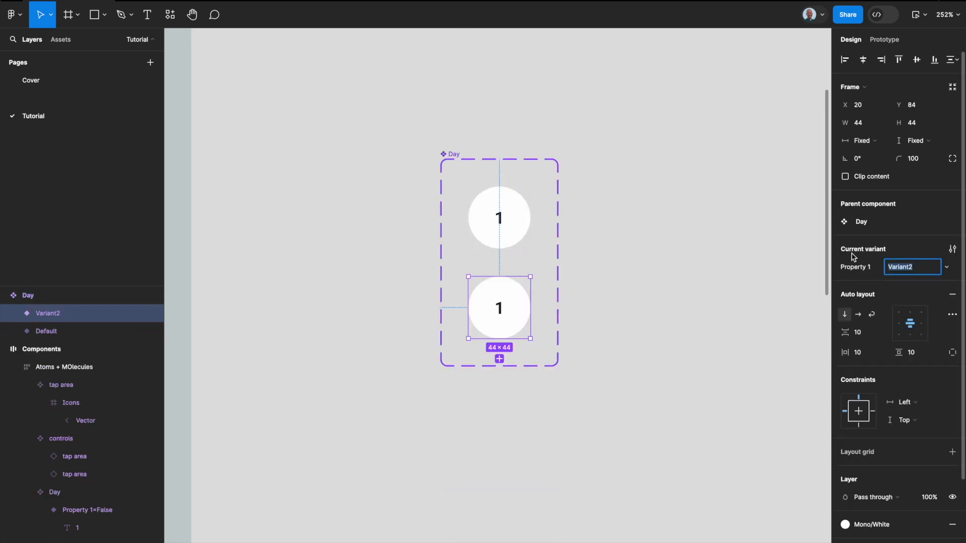
left_click(520, 220)
left_click(911, 269)
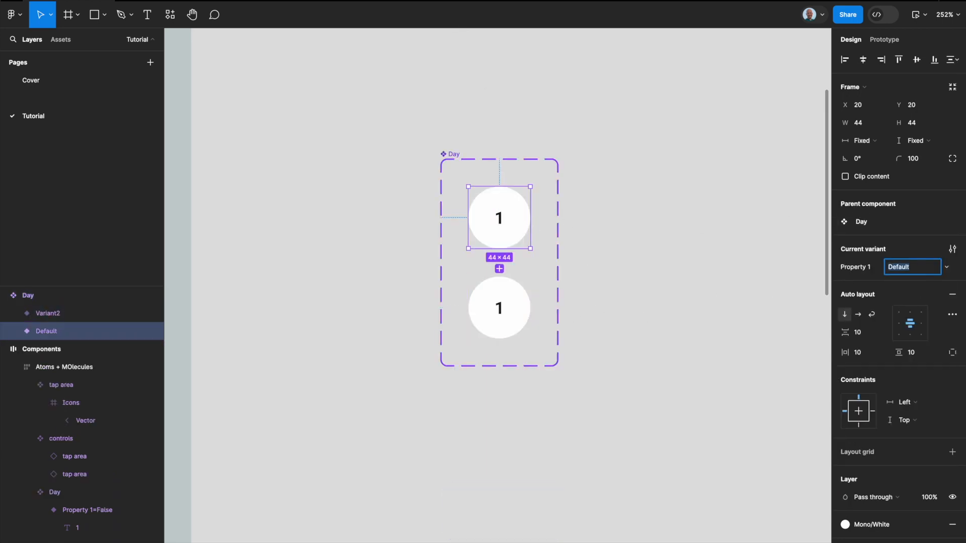
type("False")
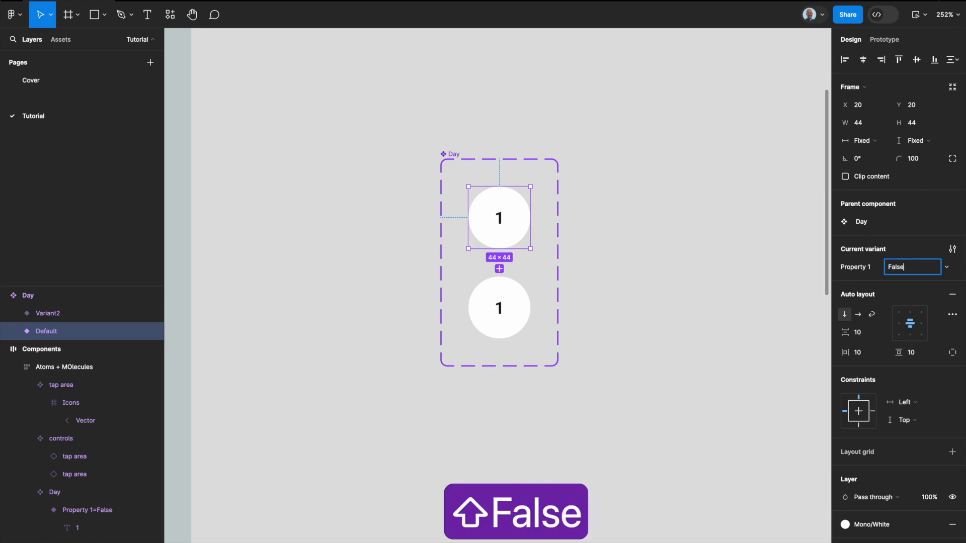
left_click(483, 312)
left_click(913, 265)
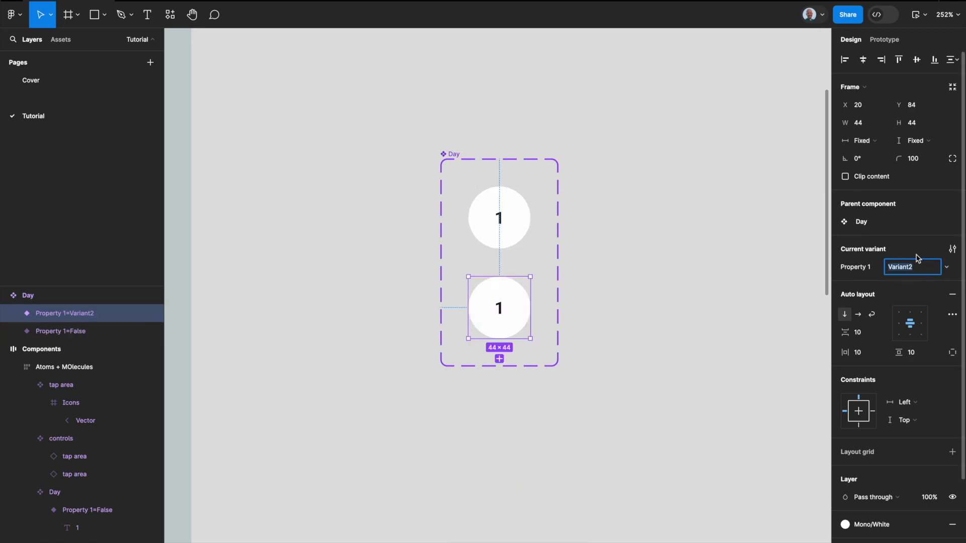
type("True")
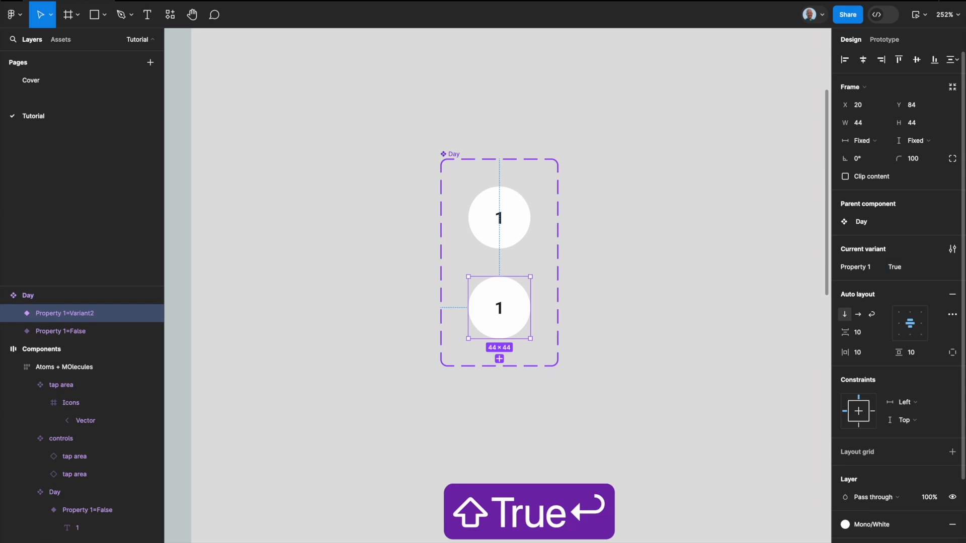
key("Return")
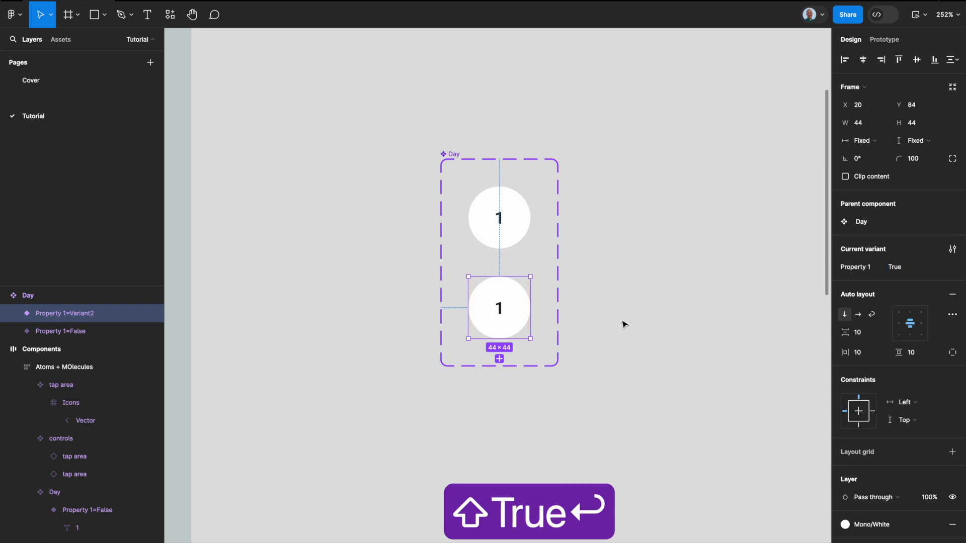
Step: Change the fill of the Day component's True variant to the Mono/Black library color
left_click(546, 314)
left_click(513, 312)
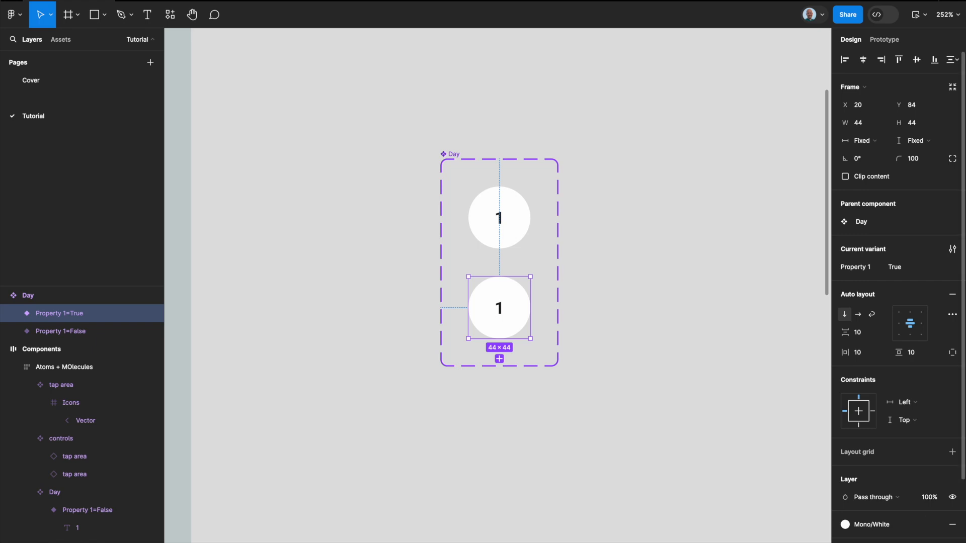
left_click(936, 523)
type("black")
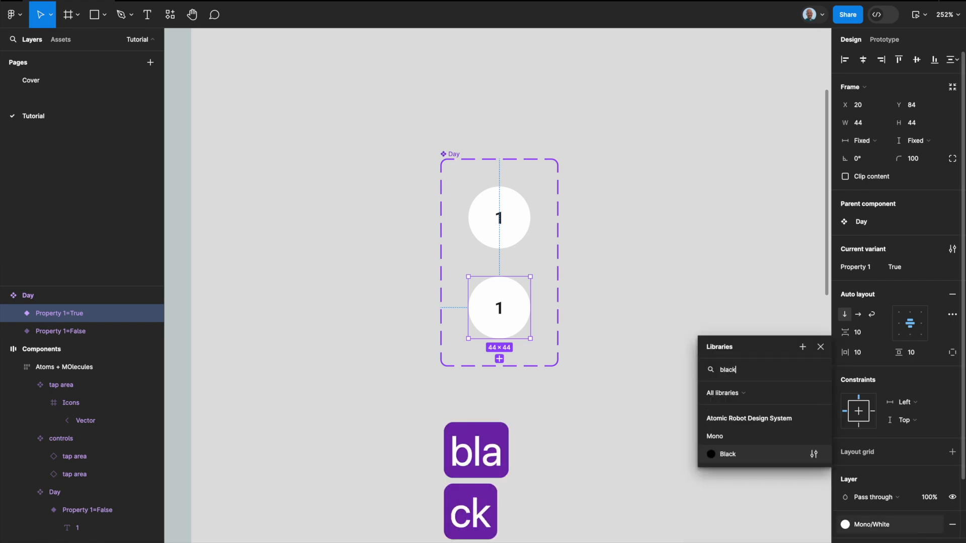
key("Return")
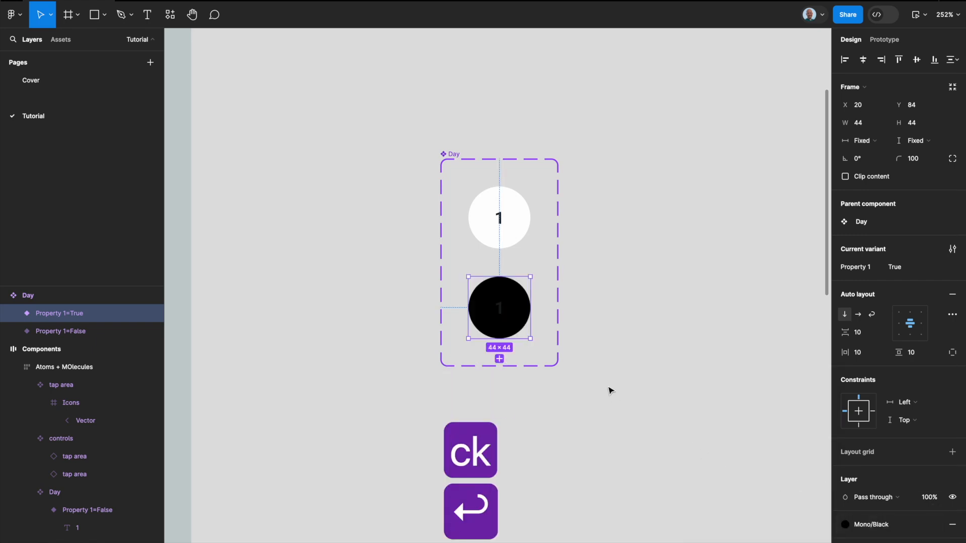
Step: Apply the Mono/White library color to the number text inside the black True variant
double_click(500, 308)
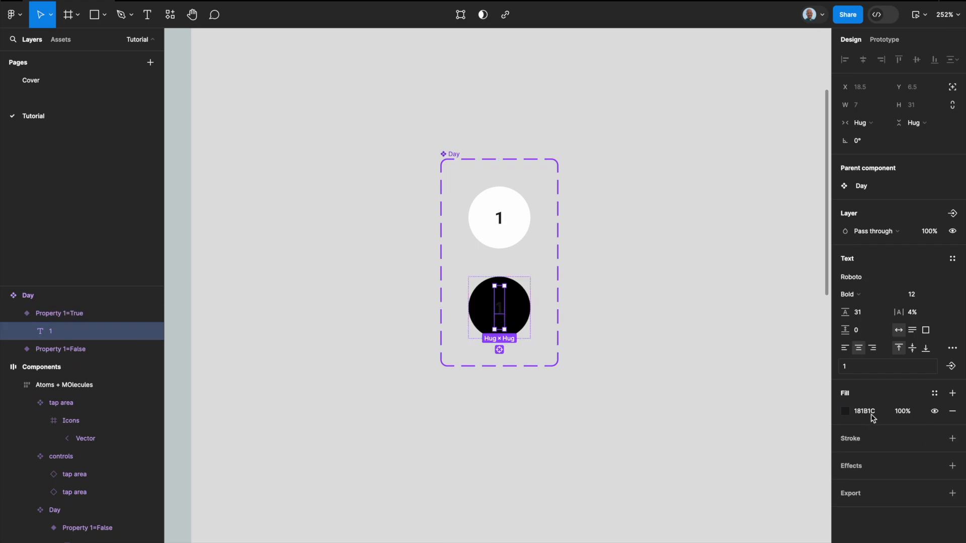
left_click(931, 393)
type("white")
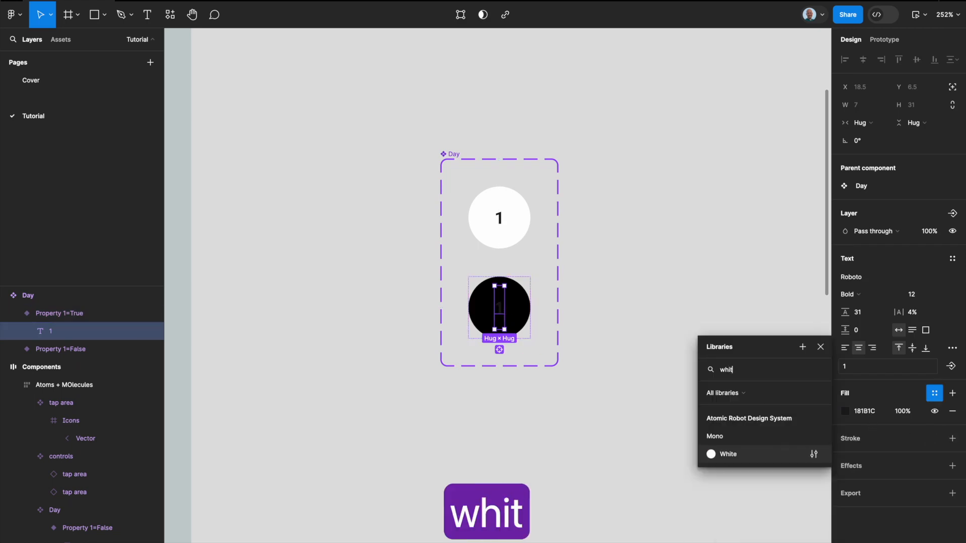
key("Return")
left_click(624, 317)
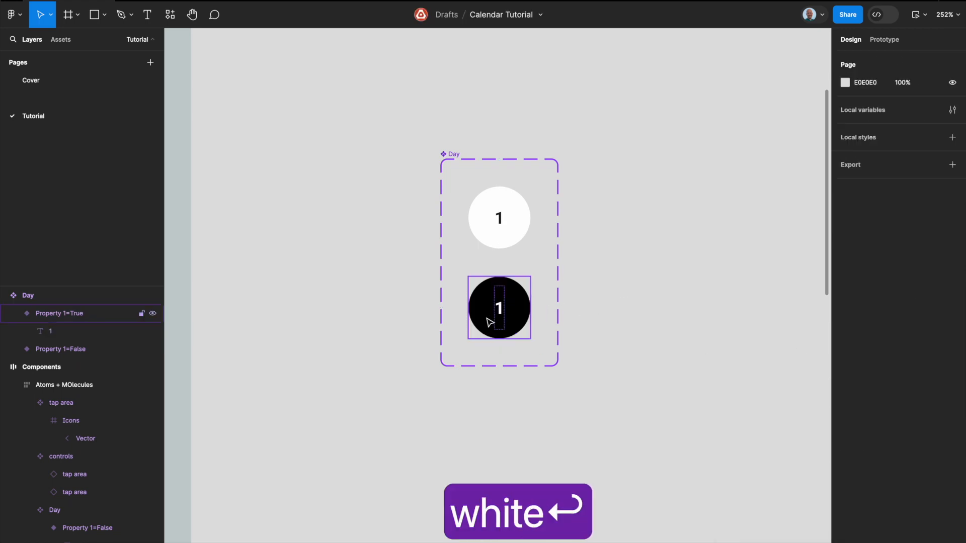
Step: Add an on-click prototype interaction that changes the False variant to the True variant, using Smart animate, Ease out, 300ms
left_click(514, 229)
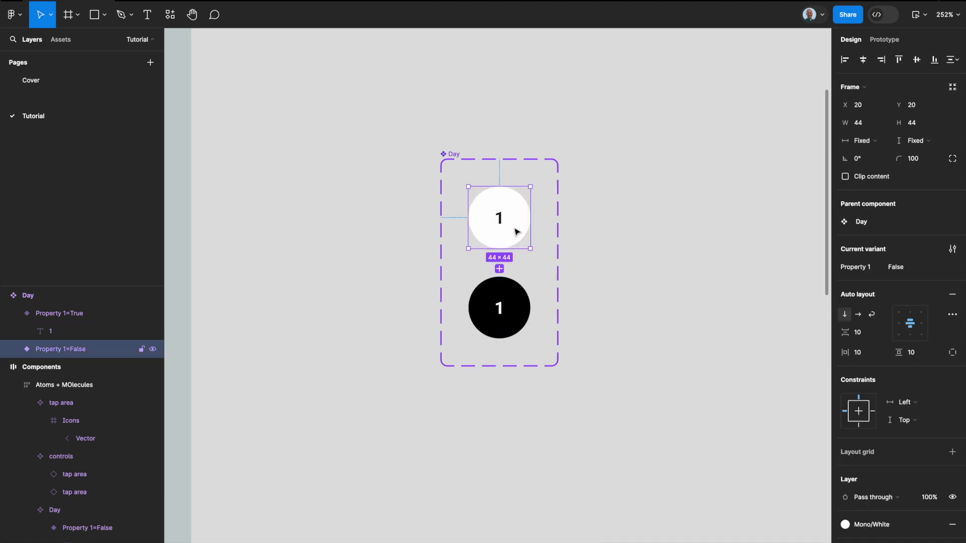
left_click(883, 39)
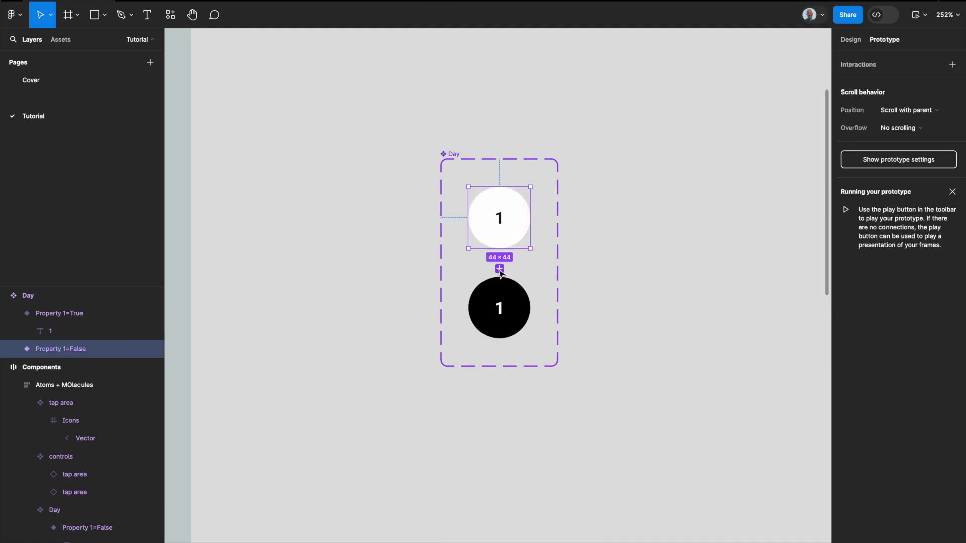
left_click_drag(499, 248, 500, 305)
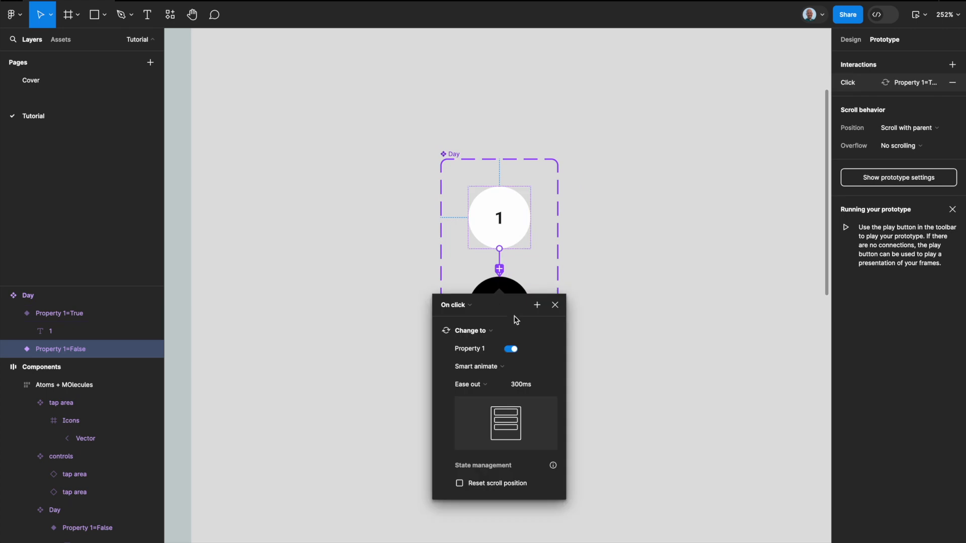
key("Escape")
Step: Add an on-click prototype interaction that changes the True variant back to the False variant, using Smart animate, Ease out, 300ms
left_click(523, 314)
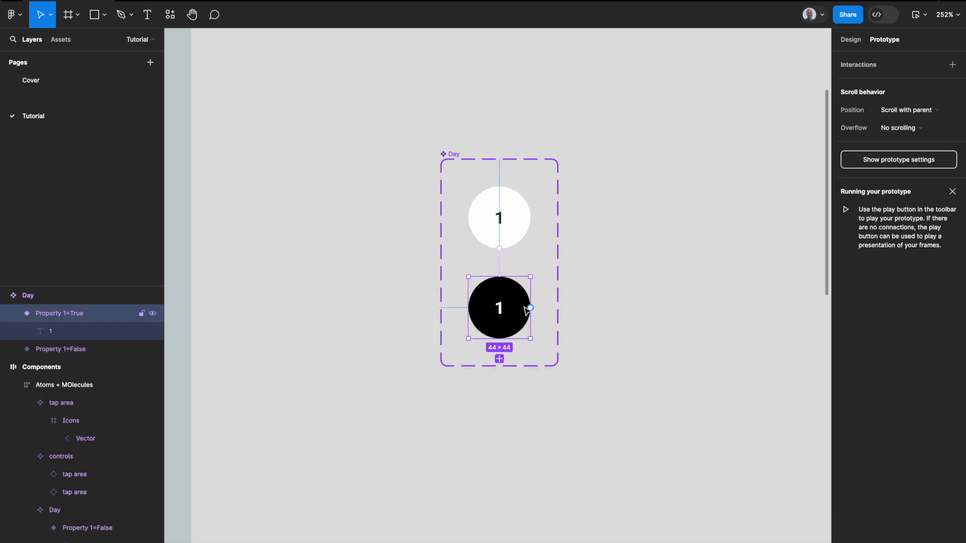
left_click(522, 228)
left_click(520, 360)
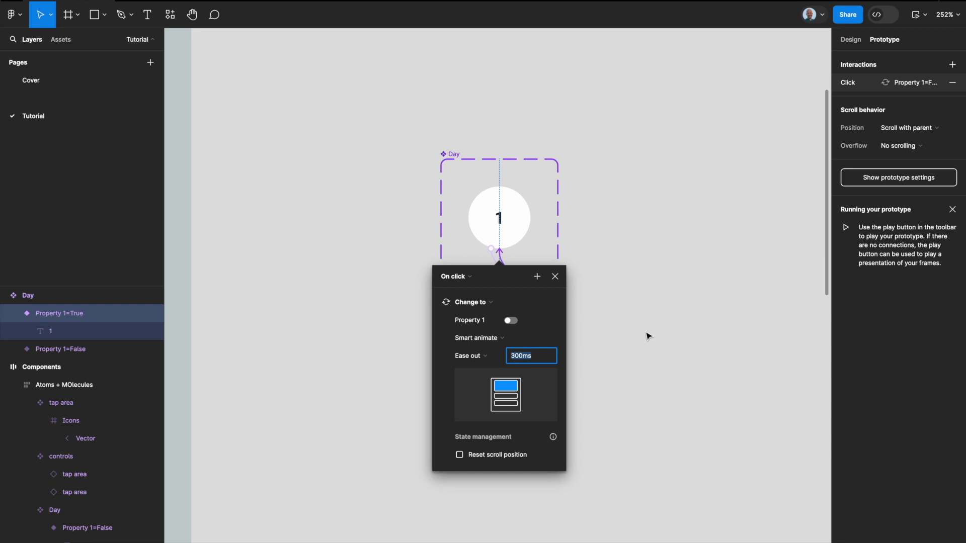
left_click(648, 335)
Step: Copy the Day component's False variant and paste it as an instance on the empty canvas beside the component set
scroll(680, 302, "down", 5)
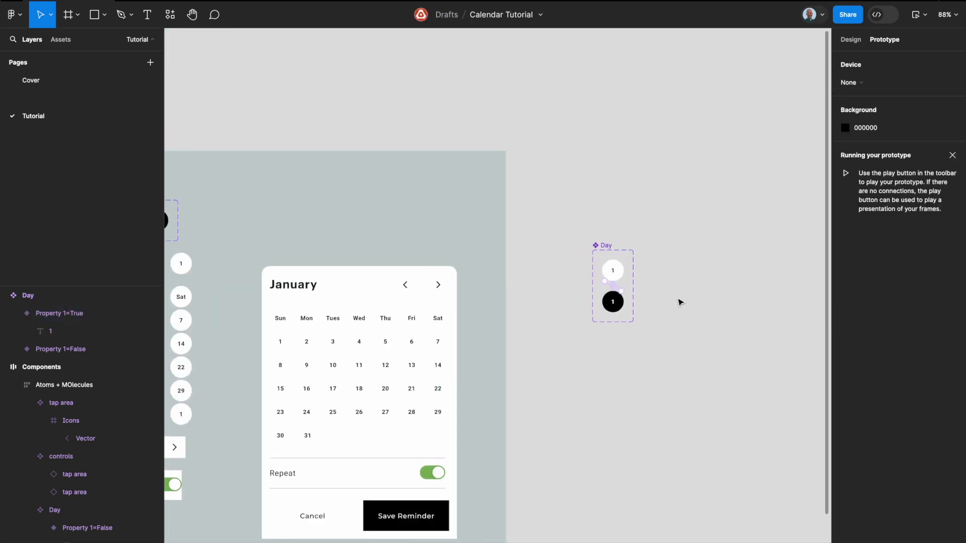
scroll(680, 302, "right", 3)
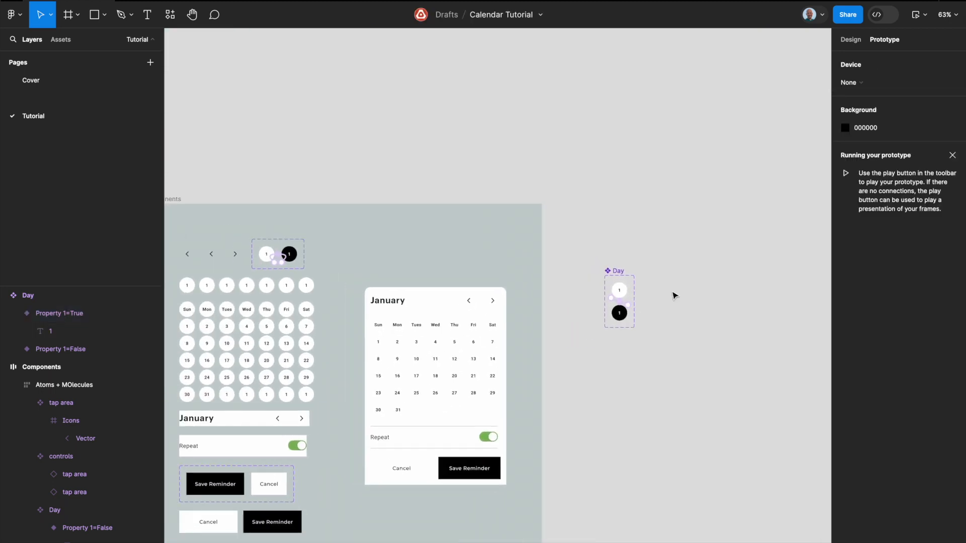
scroll(551, 258, "up", 5)
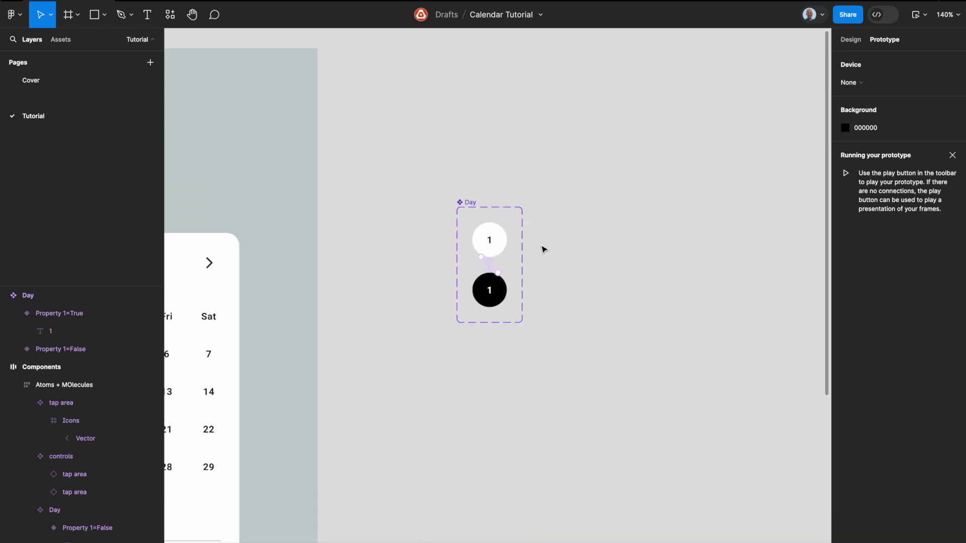
scroll(541, 248, "right", 3)
left_click(397, 225)
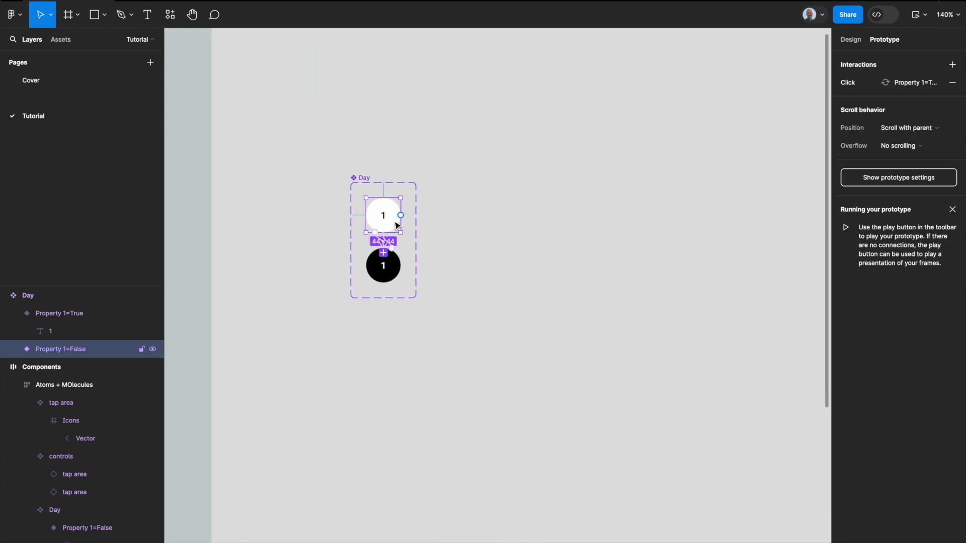
left_click(849, 40)
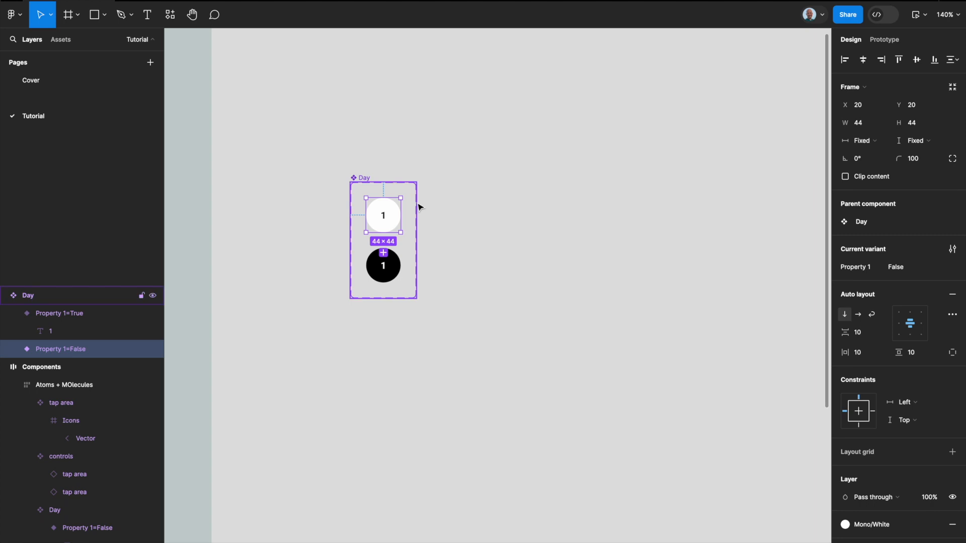
key("super+c")
left_click(440, 226)
right_click(486, 207)
left_click(508, 209)
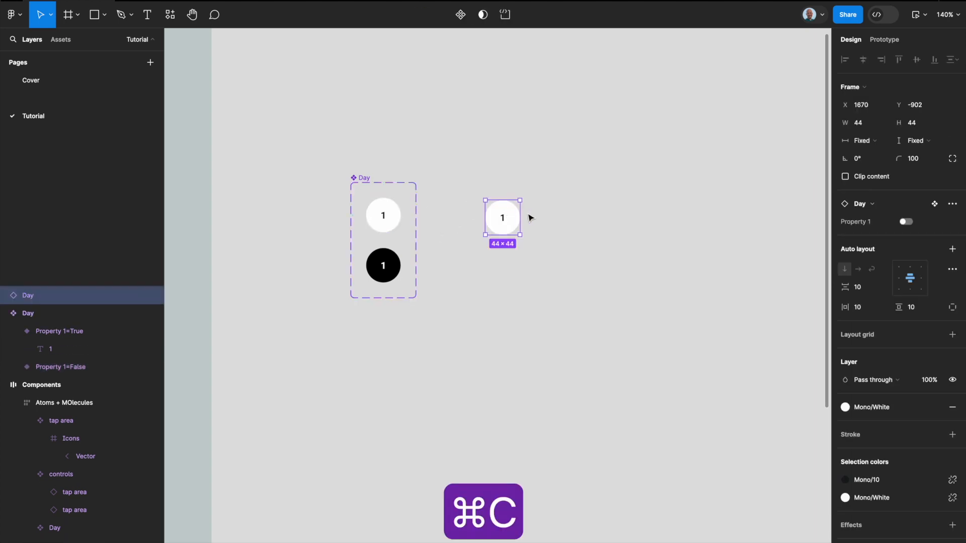
Step: Duplicate the Day instance into a horizontal row of seven, spaced about 9 px apart
key("super+d")
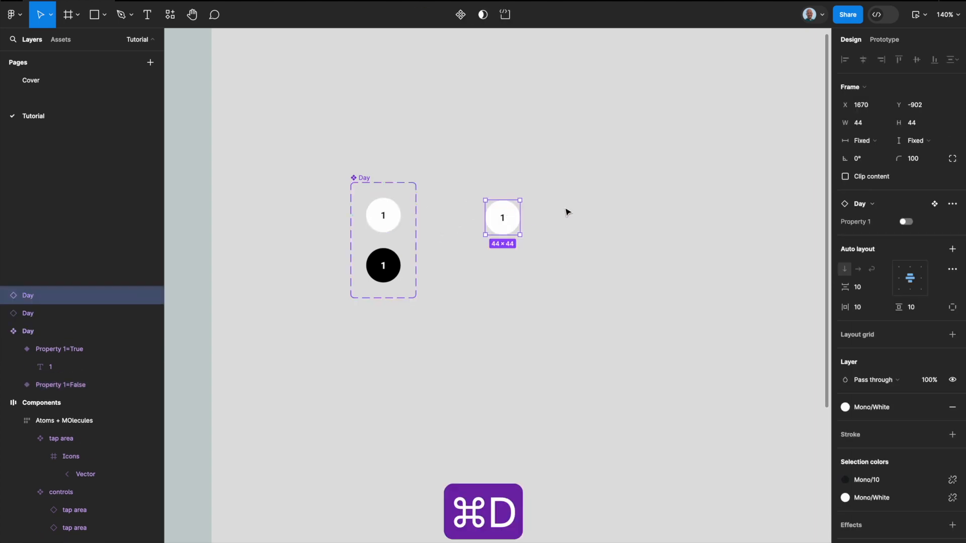
left_click_drag(514, 213, 556, 212)
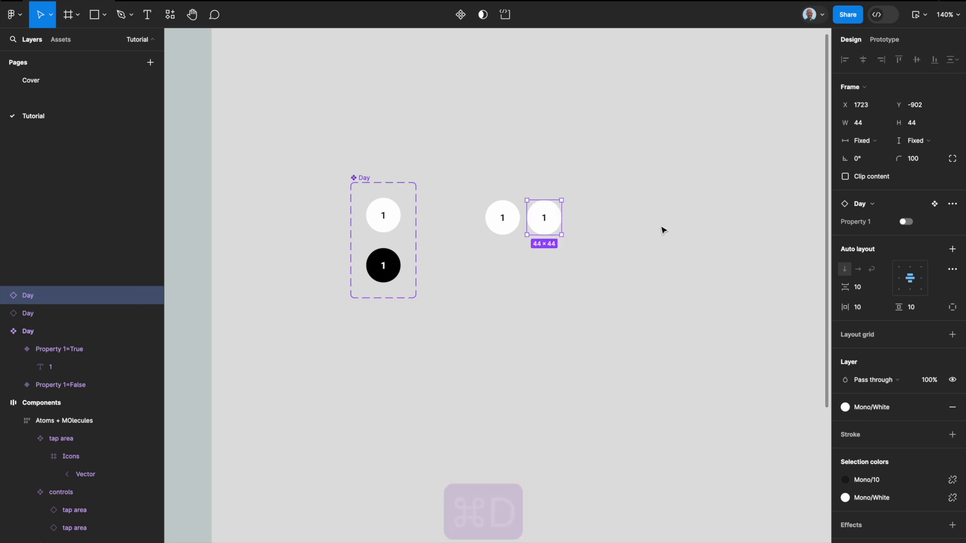
key("super+d")
key("super+d")
key("super+d")
key("super+d")
key("super+d")
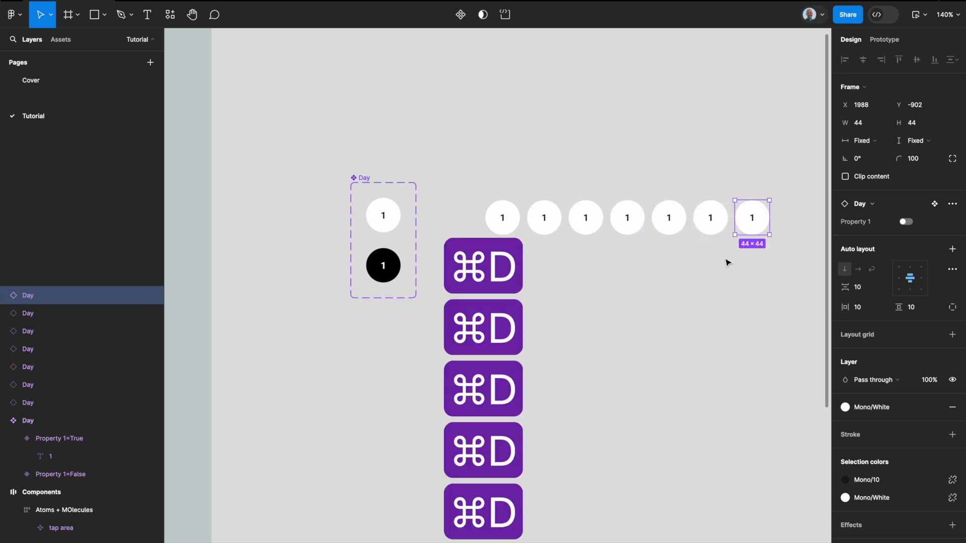
Step: Wrap the seven Day instances in a horizontal auto layout frame and name it Week
left_click_drag(765, 253, 479, 224)
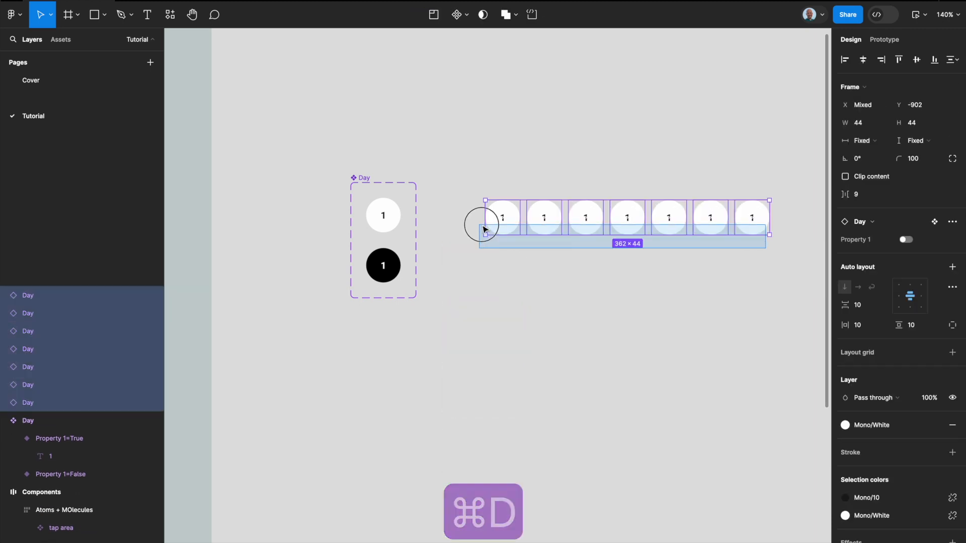
key("shift+a")
double_click(505, 197)
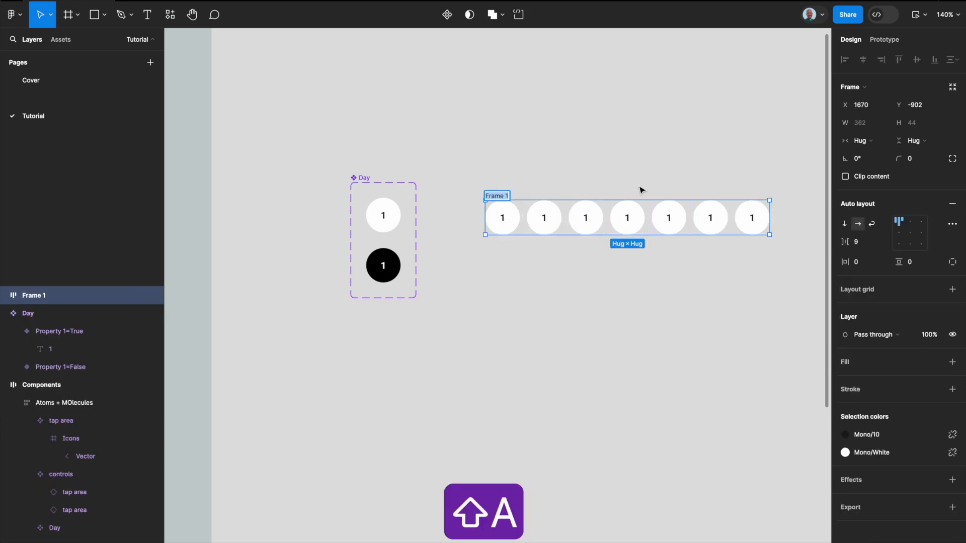
type("Week")
key("Return")
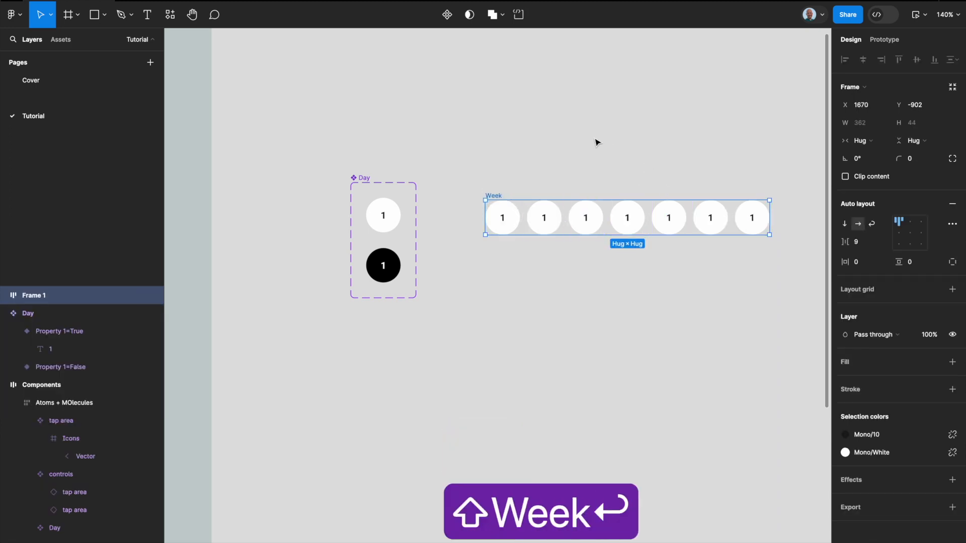
Step: Convert the Week frame into a component and set the spacing between its days to 12
key("alt+super+k")
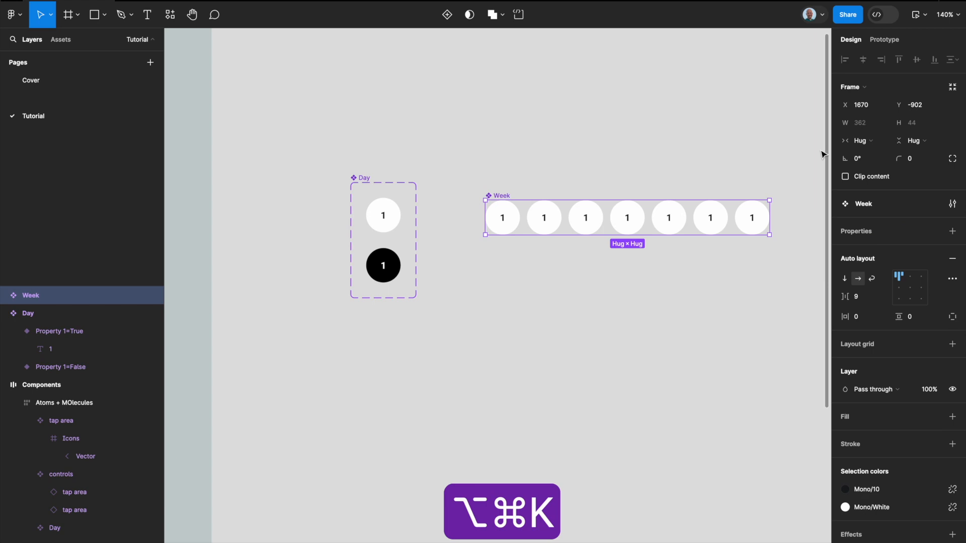
left_click(864, 296)
type("12")
key("Return")
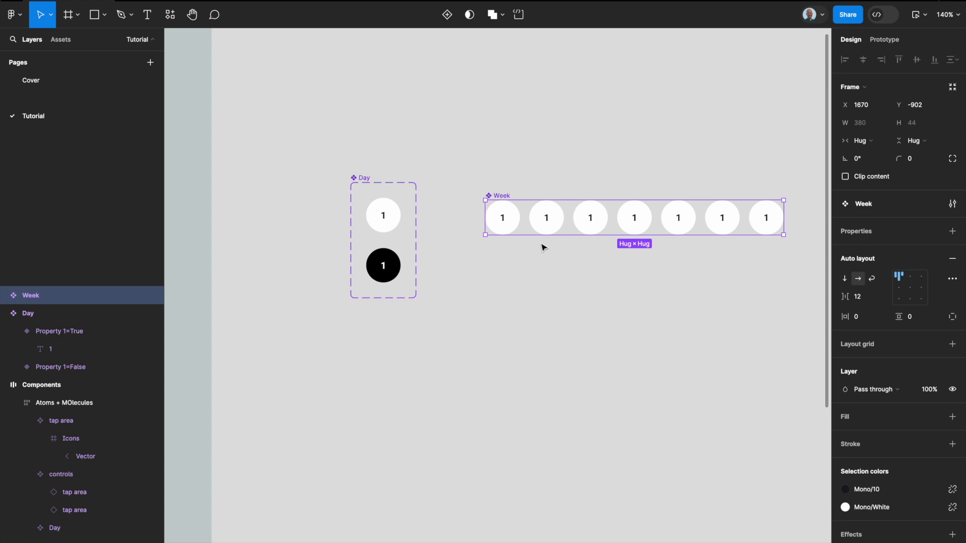
Step: Place two instances of the Week component stacked beneath it, with a vertical gap of about 31 px between them
scroll(543, 247, "down", 3)
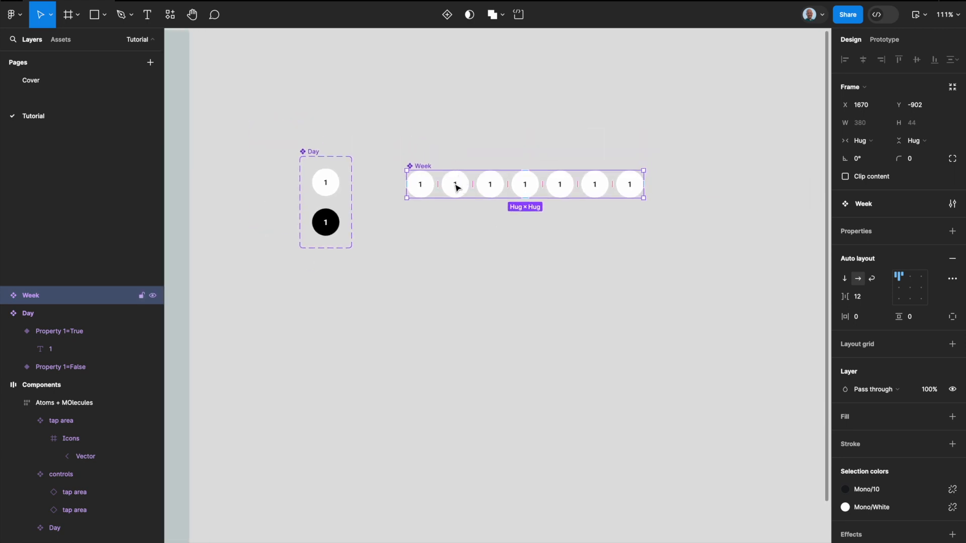
left_click_drag(457, 187, 459, 233, "alt")
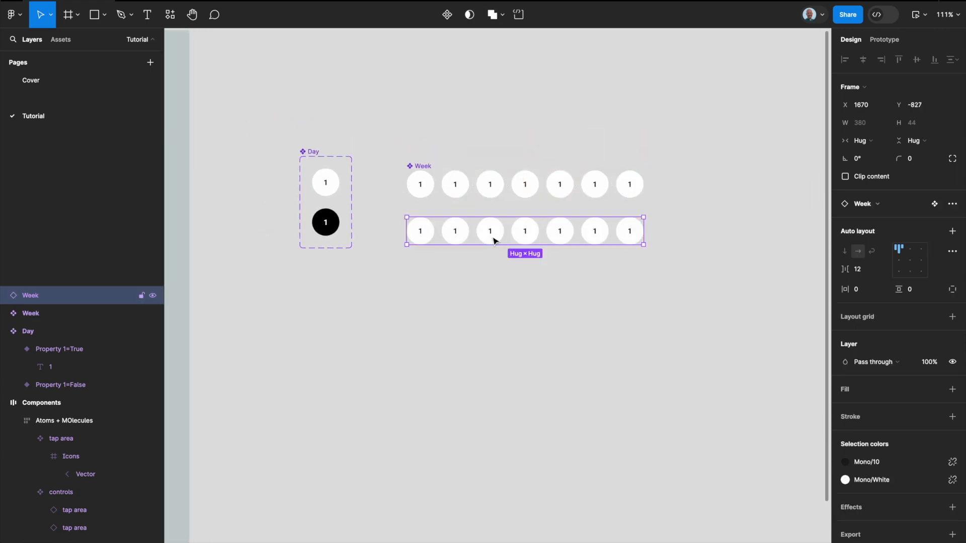
key("super+d")
left_click(553, 231, "shift")
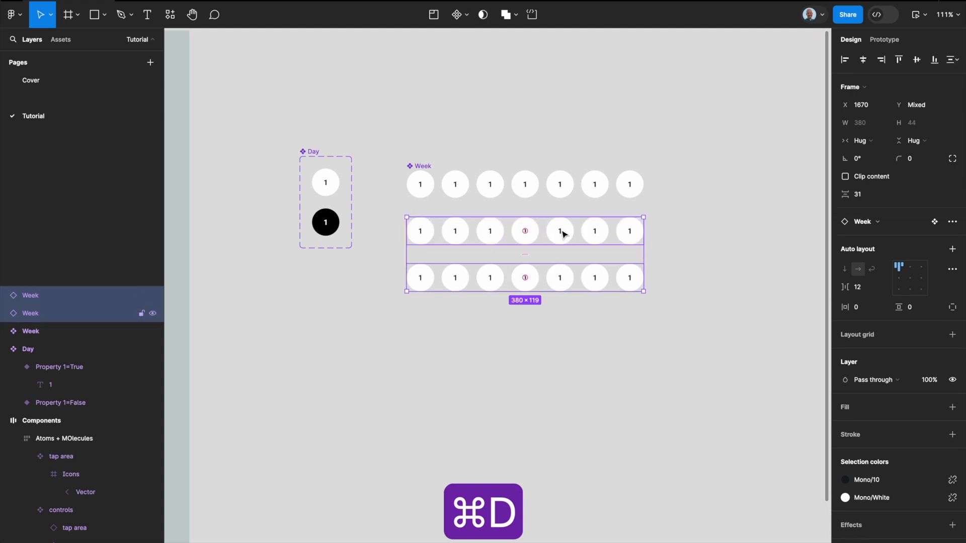
left_click(687, 271)
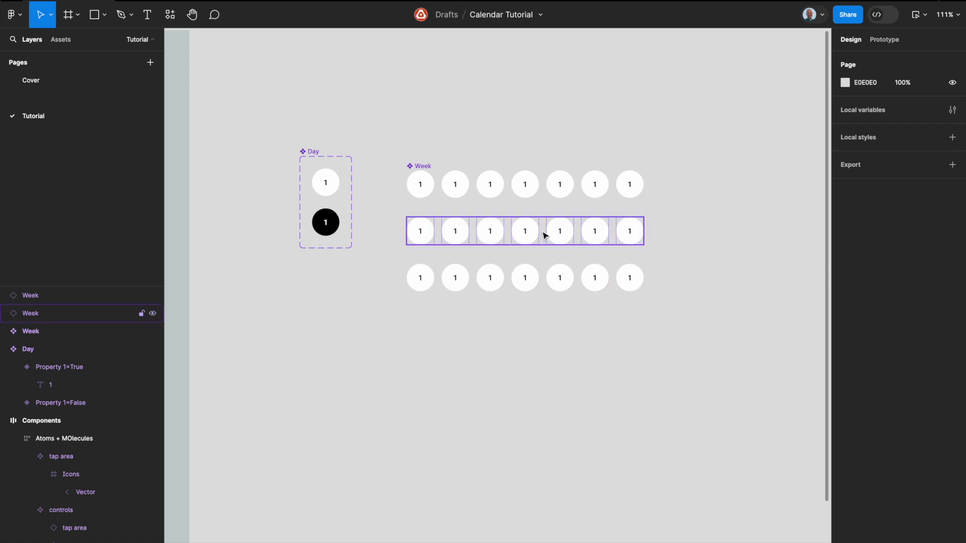
Step: Wrap the two Week instances in a vertical auto layout frame and name it Month
left_click(543, 237)
left_click(545, 276)
left_click(553, 245, "shift")
key("shift+a")
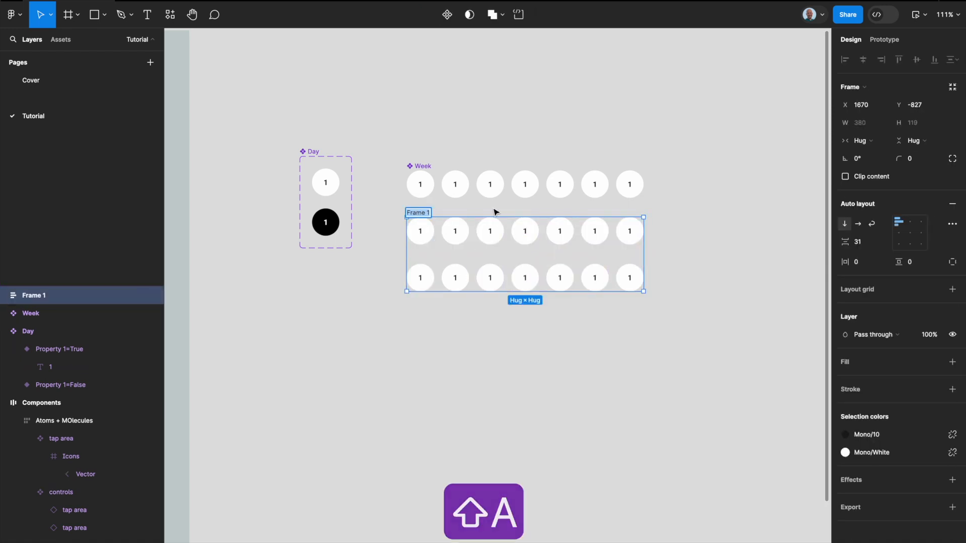
type("Month")
key("Return")
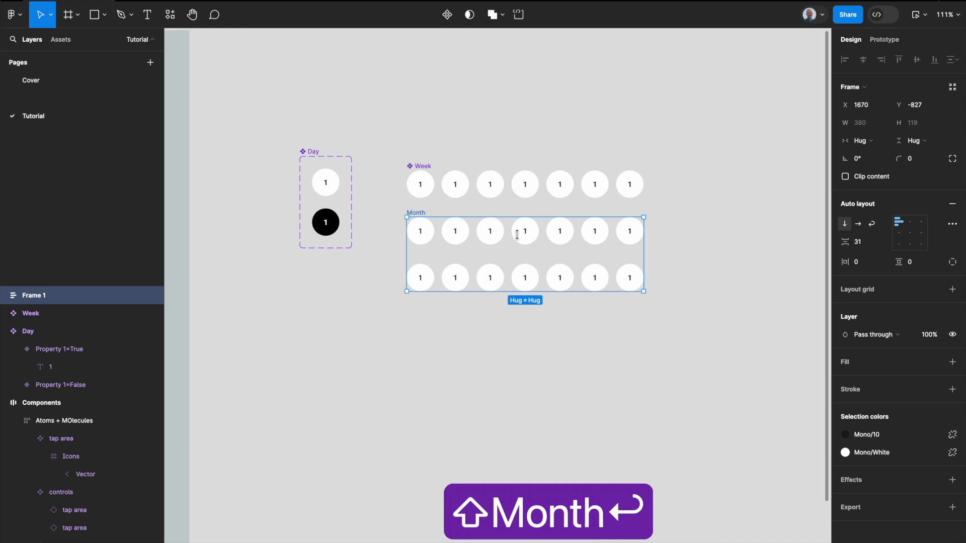
Step: Duplicate the last Week instance inside the Month frame four times to make six rows
left_click(733, 261)
left_click(591, 284)
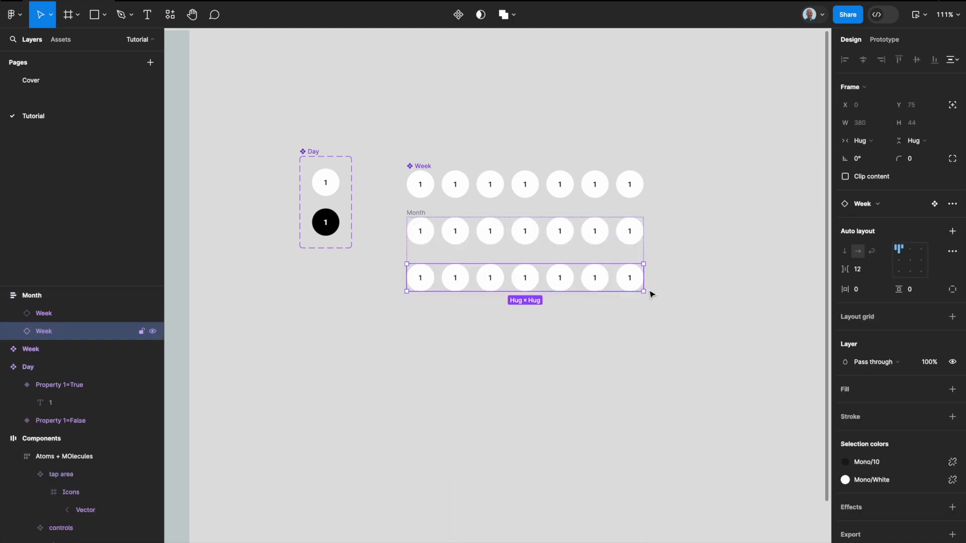
key("super+d")
key("super+d")
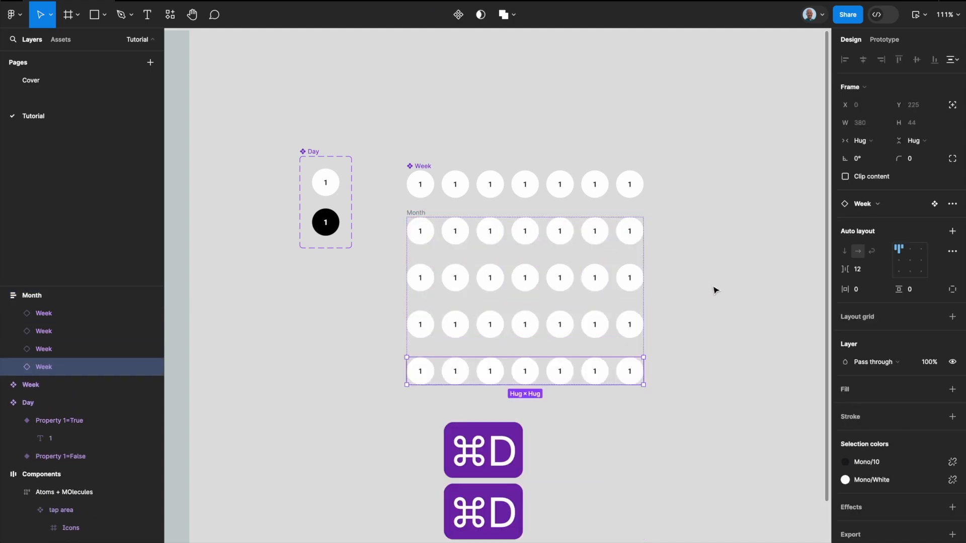
key("super+d")
key("super+d")
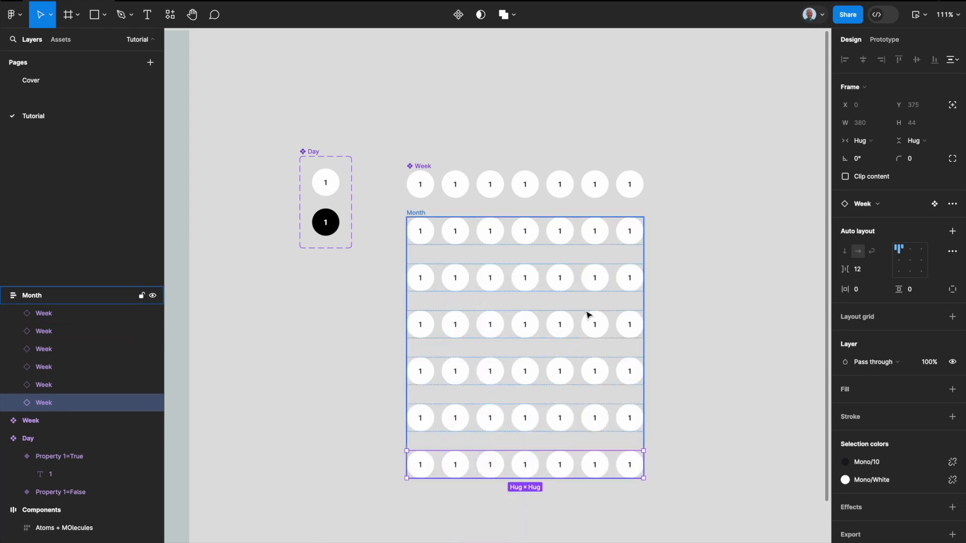
left_click(693, 323)
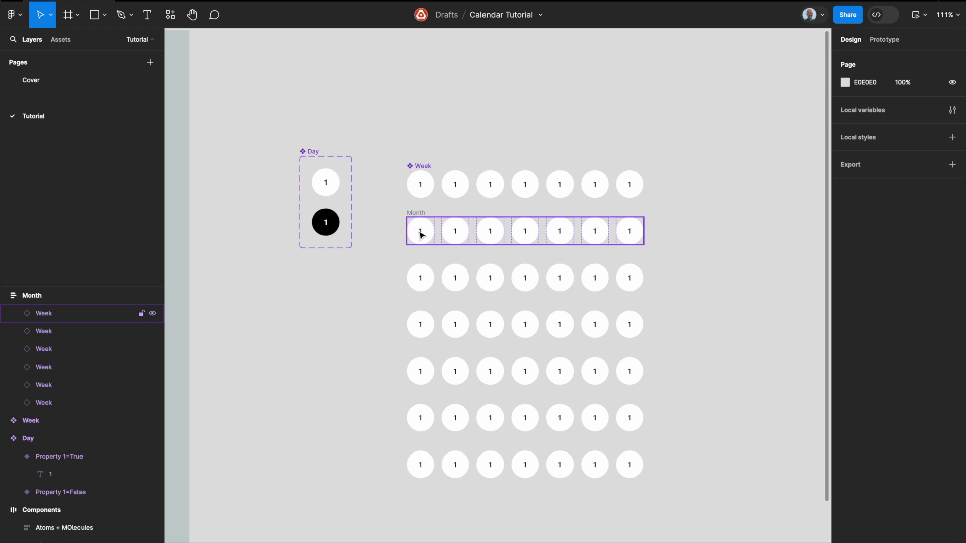
Step: Label the days in the Month frame's first row Sun, Mon, Tues, Wed, Thu, Fri and Sat
double_click(421, 235)
double_click(421, 234)
double_click(421, 233)
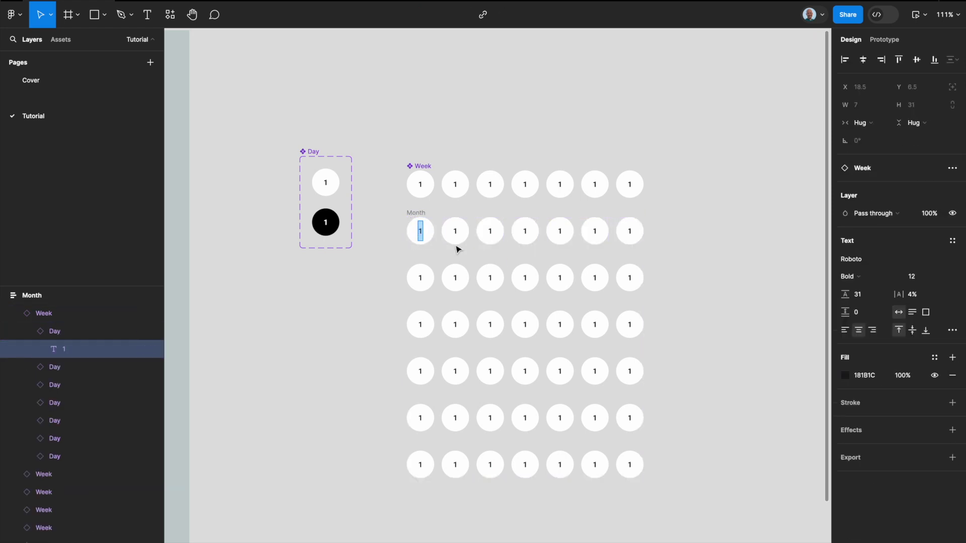
type("Sun")
key("Tab")
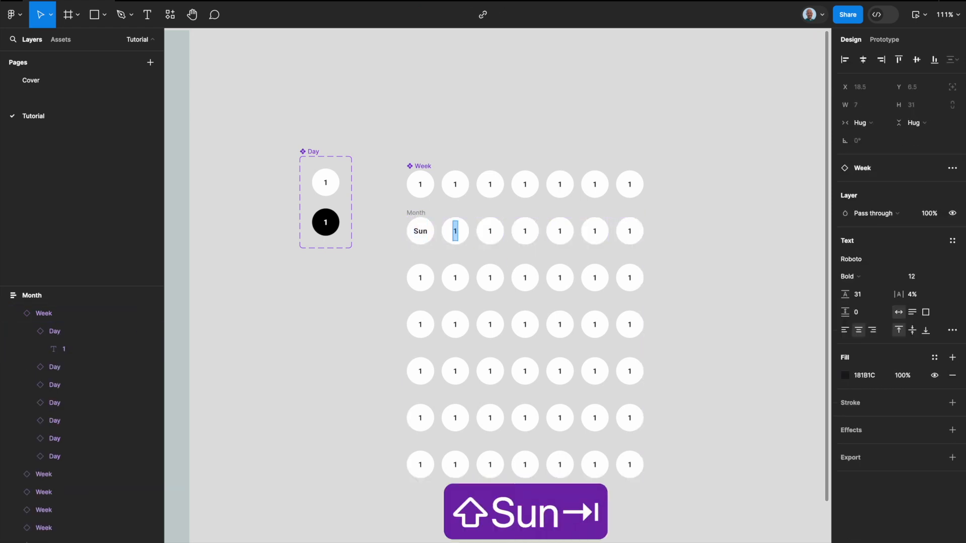
type("Mon")
key("Tab")
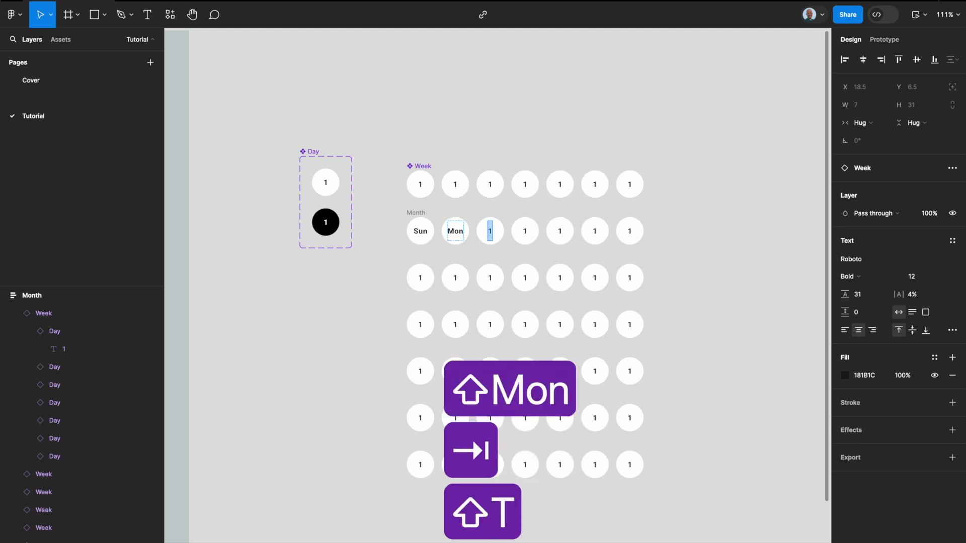
type("Tues")
key("Tab")
type("Wed")
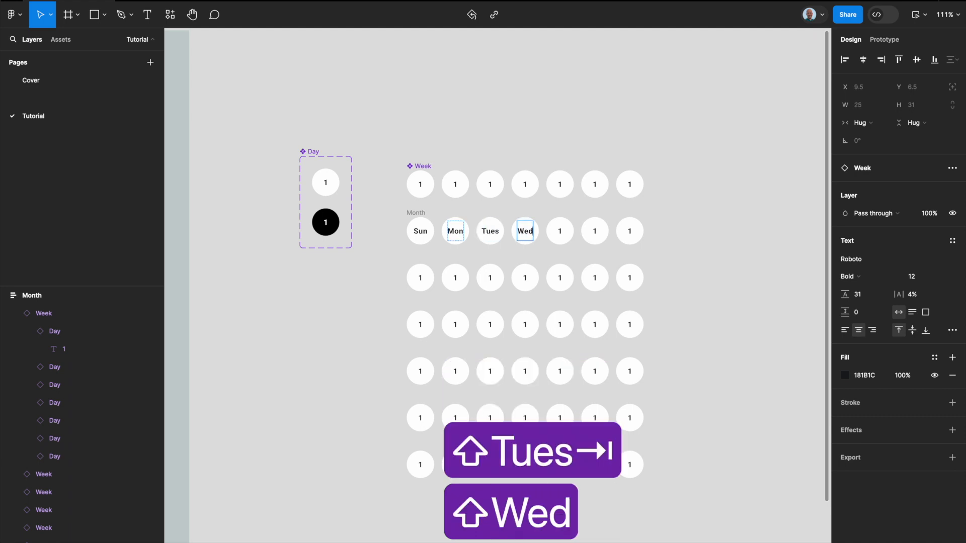
key("Tab")
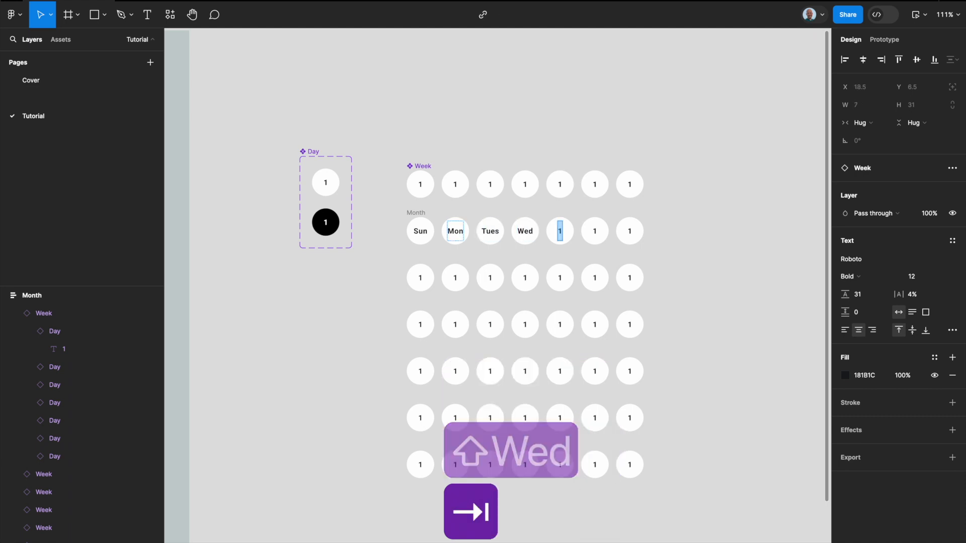
type("Thu")
key("Tab")
type("Fri")
key("Tab")
type("Sat")
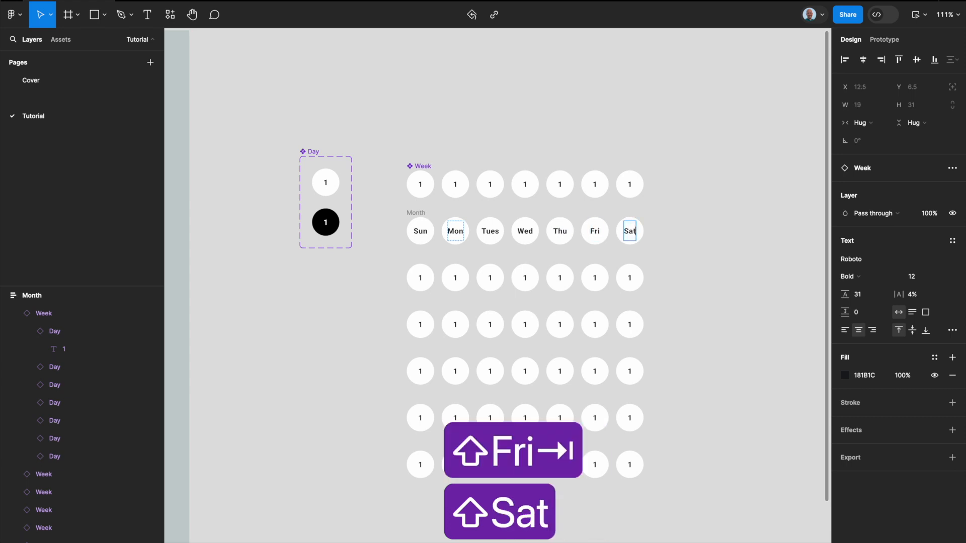
Step: Number the days in the Month frame's second row from 1 to 7, keeping the existing 1 under Sun
key("Tab")
key("Tab")
type("2")
key("Tab")
type("3")
key("Tab")
type("4")
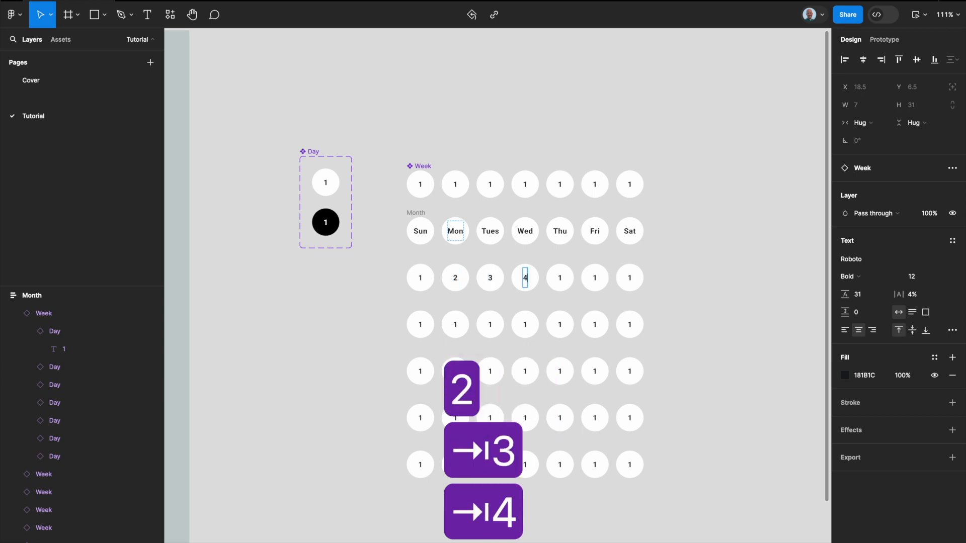
key("Tab")
type("5")
key("Tab")
type("6")
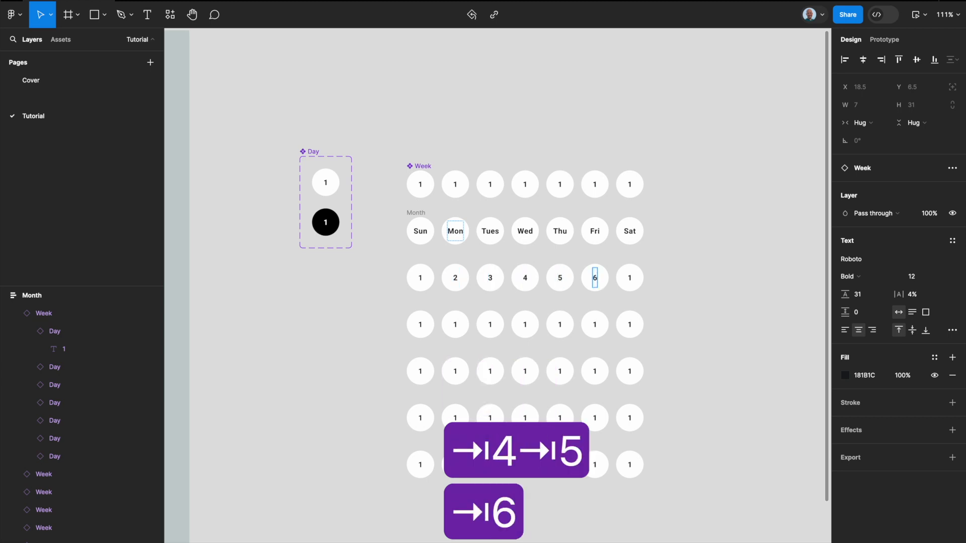
key("Tab")
type("7")
Step: Number the days in the Month frame's third row from 8 to 14
key("Tab")
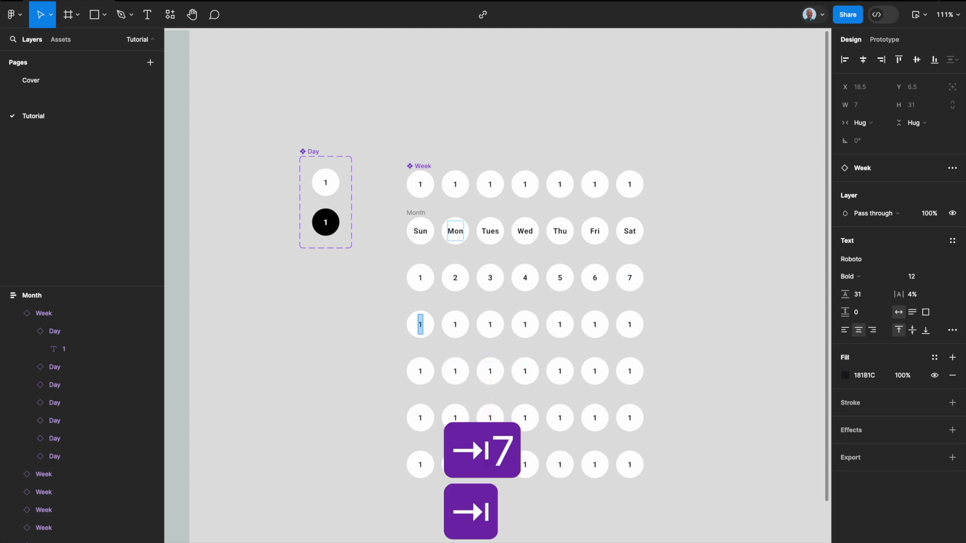
type("8")
key("Tab")
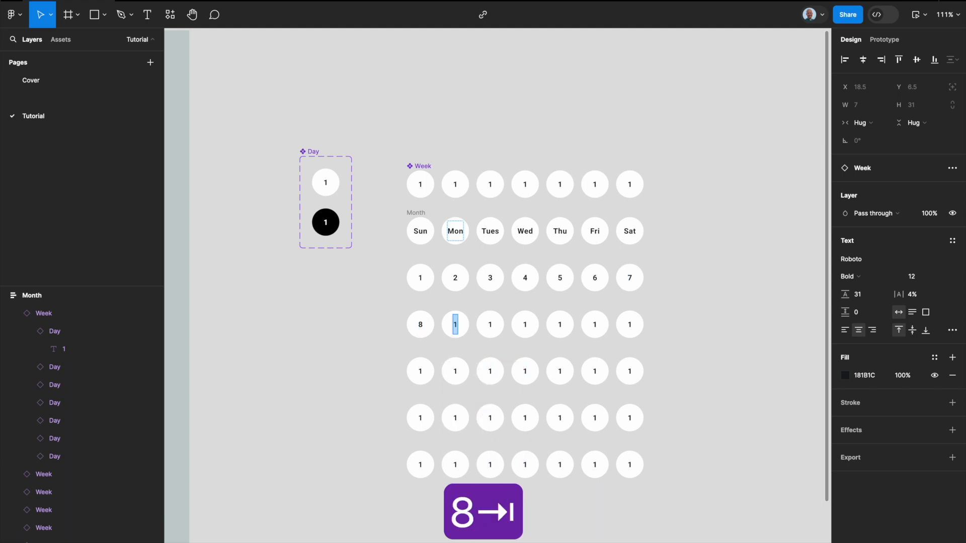
type("9")
key("Tab")
type("10")
key("Tab")
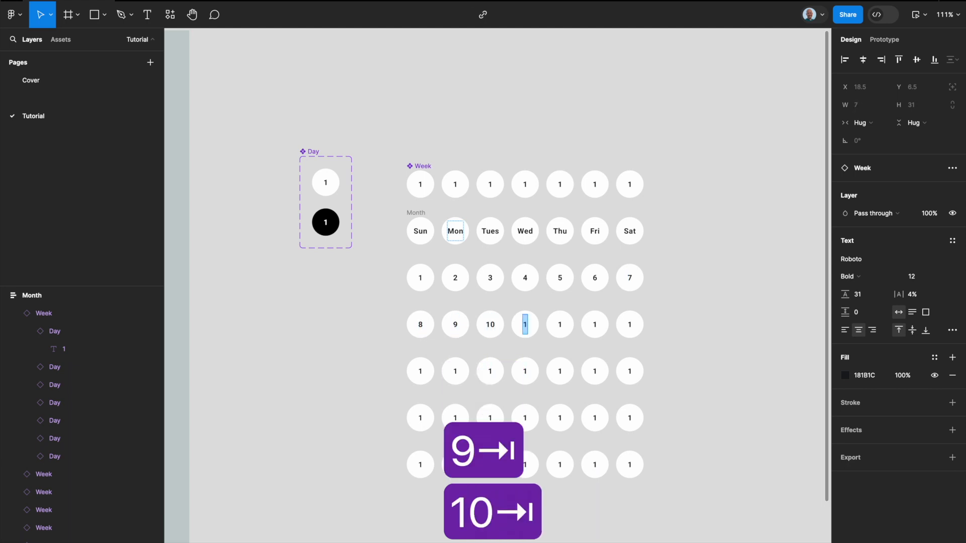
type("11")
key("Tab")
type("12")
key("Tab")
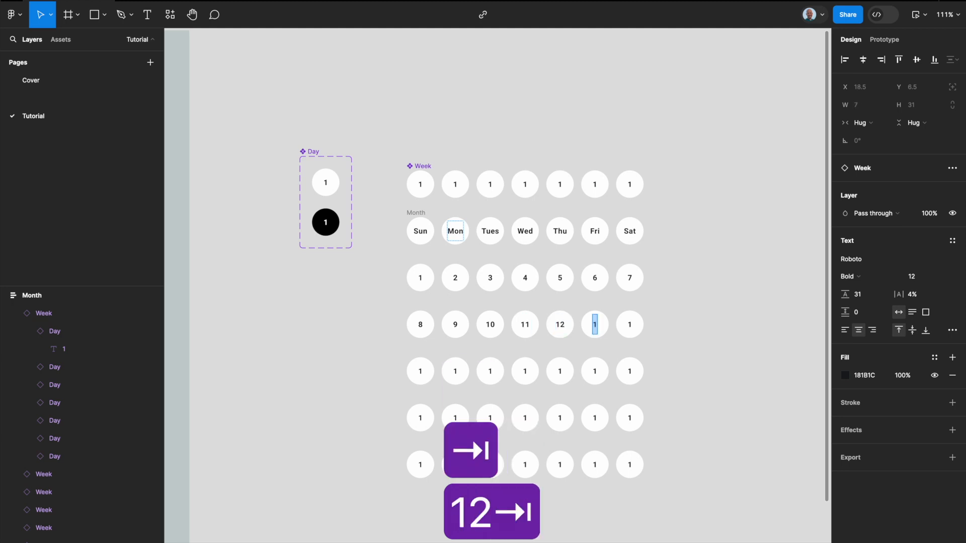
type("13")
key("Tab")
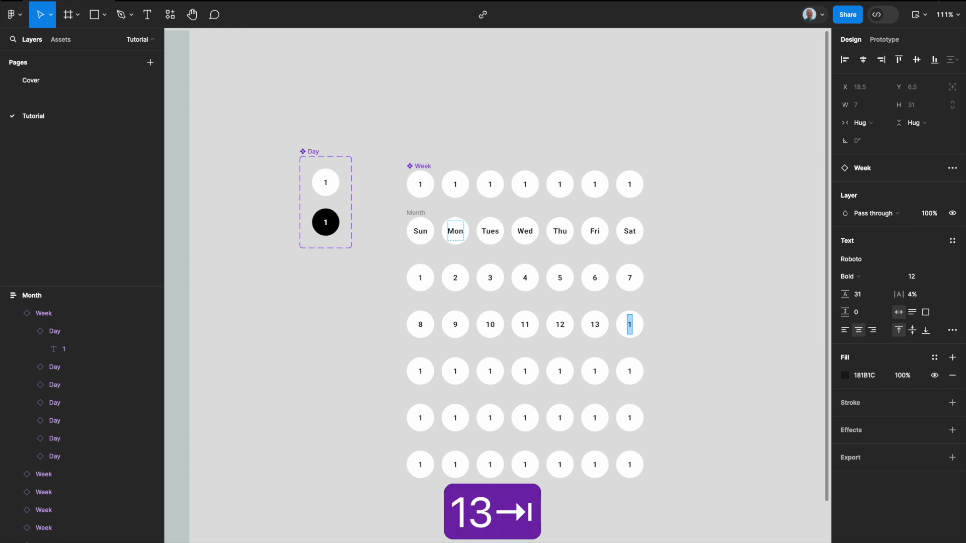
type("14")
key("Tab")
Step: Number the days in the Month frame's fourth row from 15 to 21
type("15")
key("Tab")
type("16")
key("Tab")
type("17")
key("Tab")
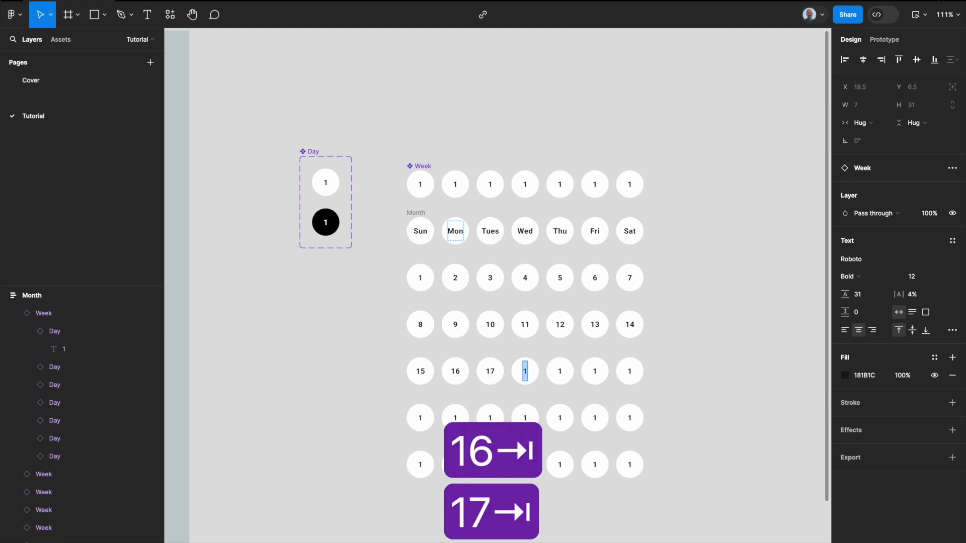
key("Tab")
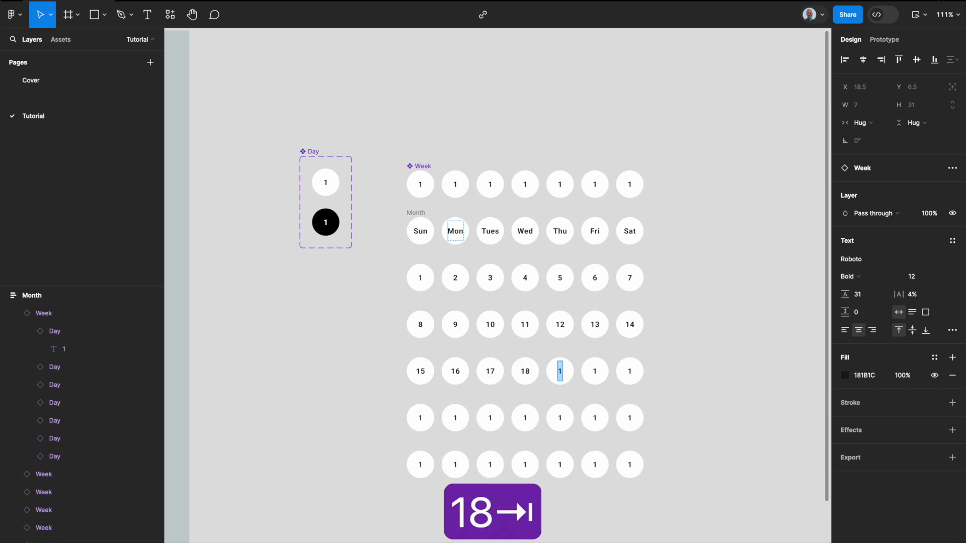
type("19")
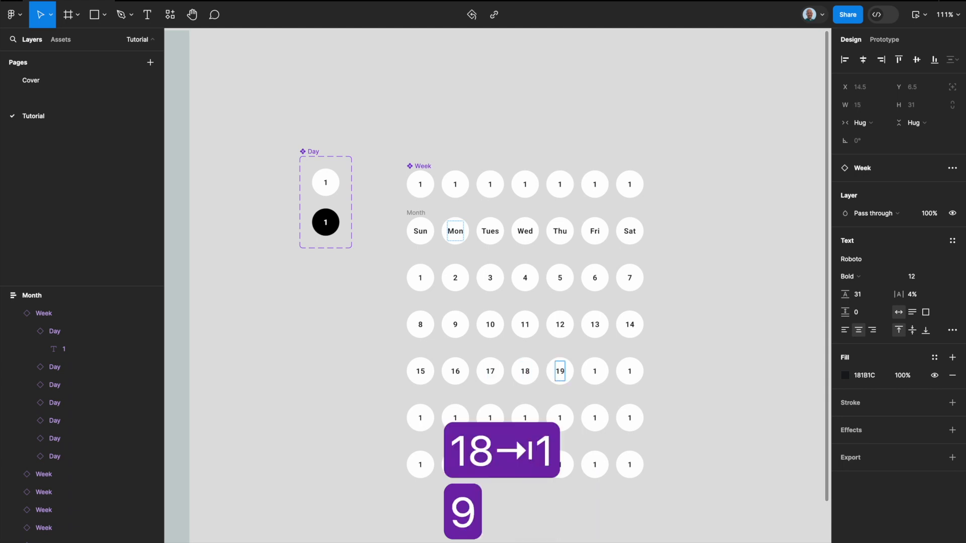
key("Tab")
type("20")
key("Tab")
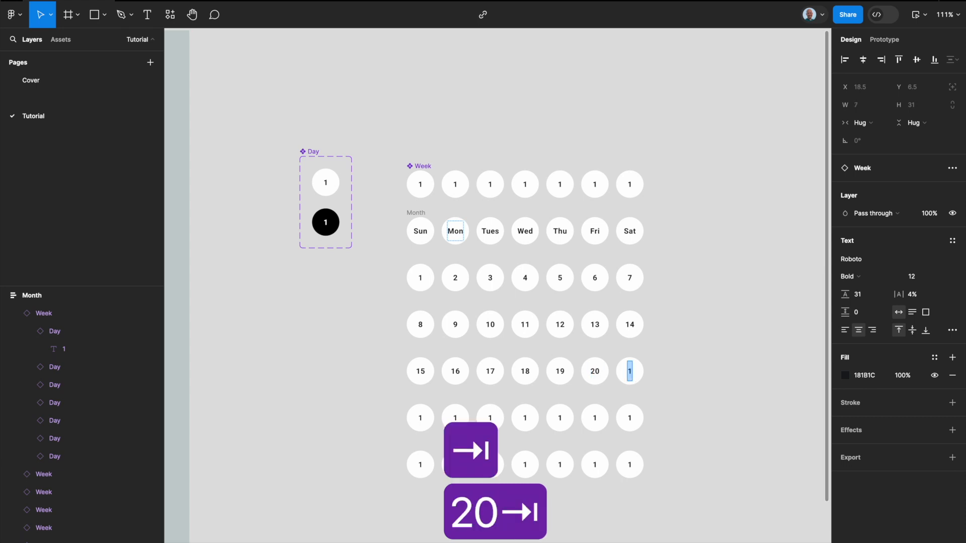
type("21")
key("Tab")
Step: Number the days in the Month frame's fifth row from 22 to 28
type("22")
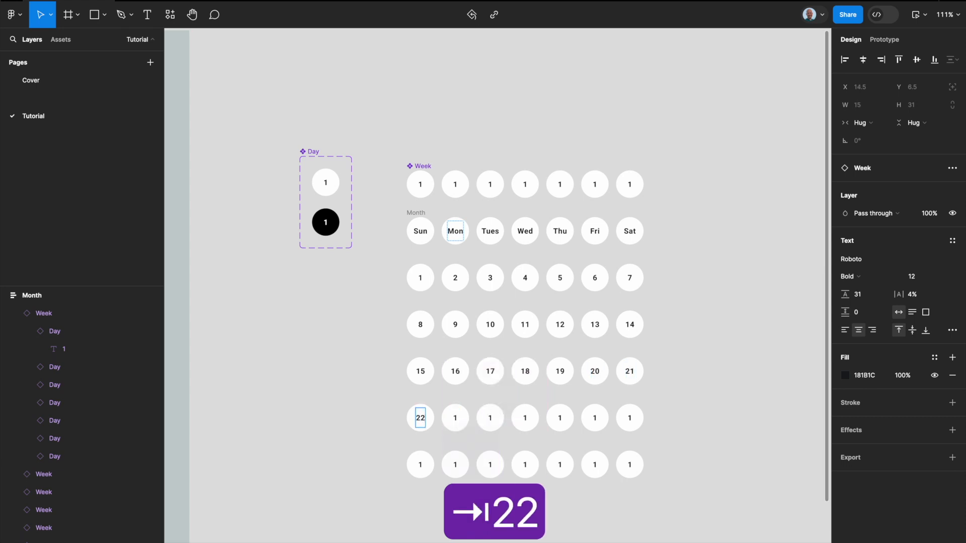
key("Tab")
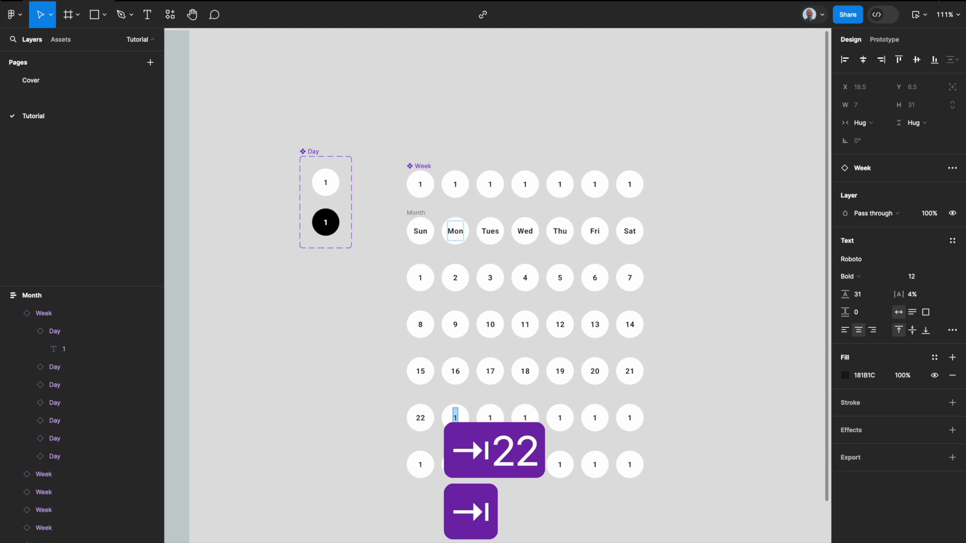
type("23")
key("Tab")
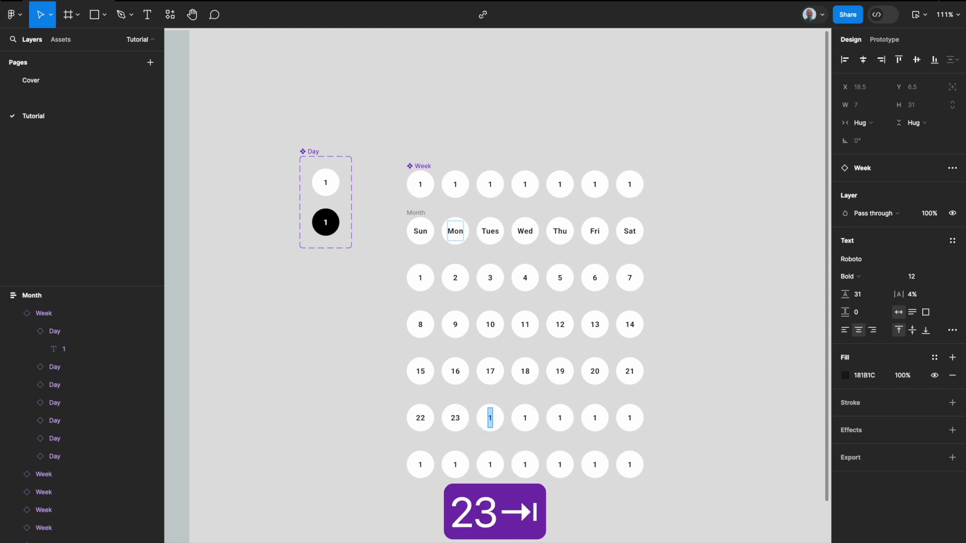
type("24")
key("Tab")
type("25")
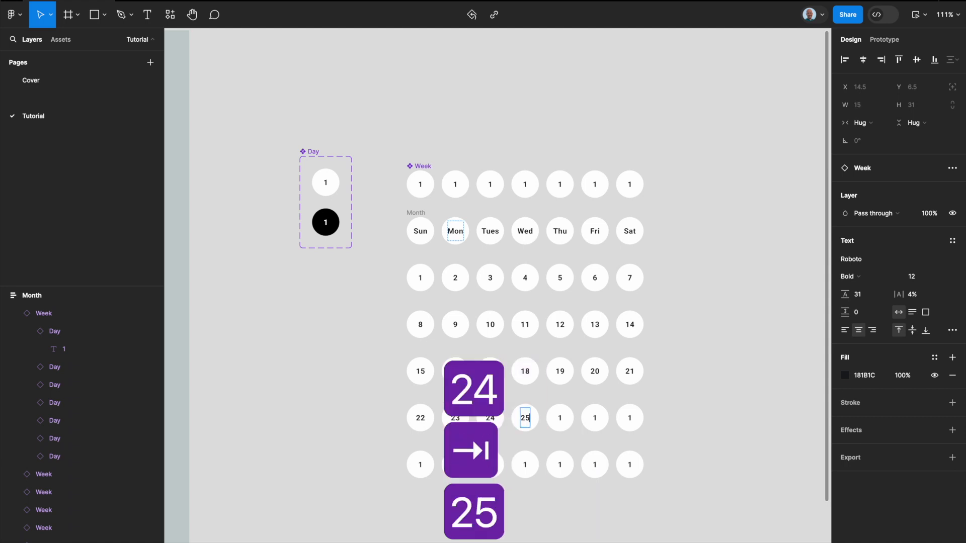
key("Tab")
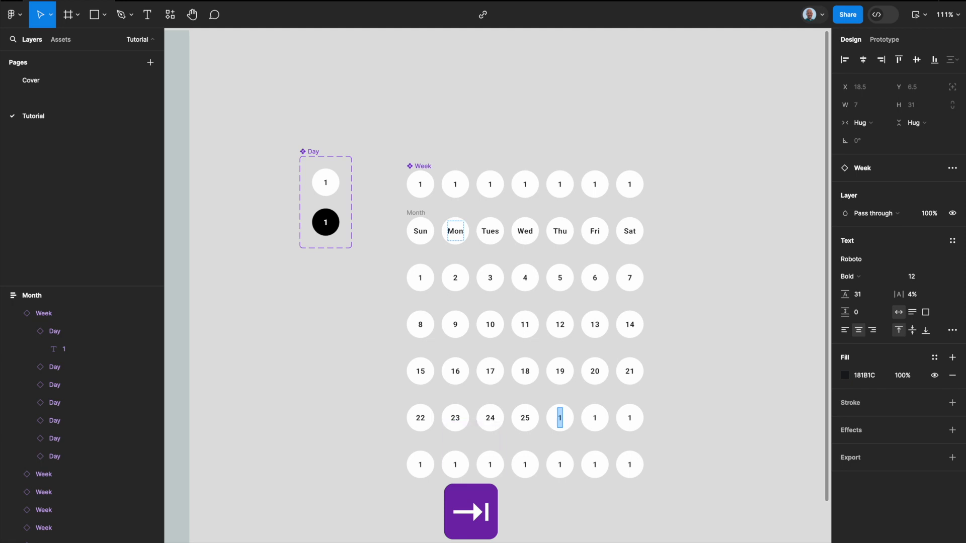
type("26")
key("Tab")
type("27")
key("Tab")
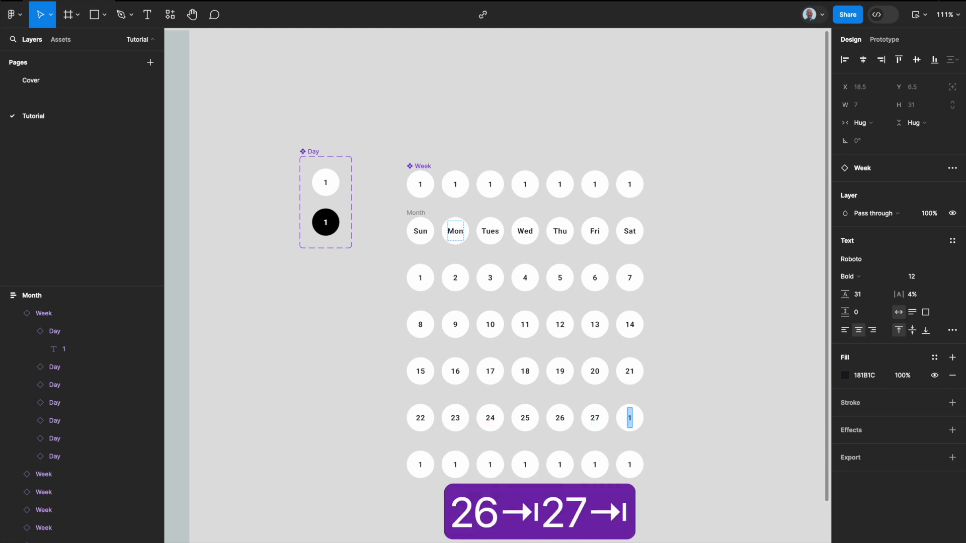
type("28")
key("Tab")
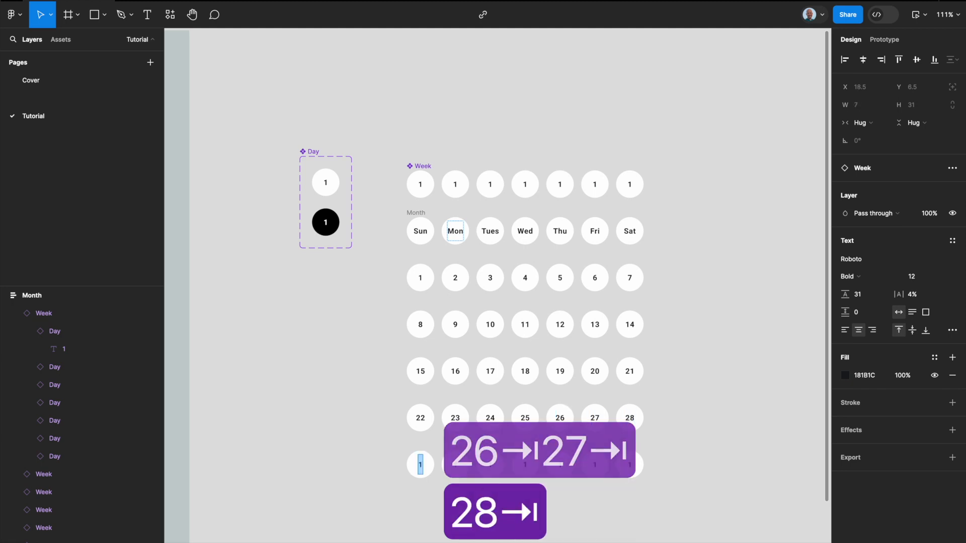
Step: Number the first three days in the Month frame's last row 29, 30 and 31
type("29")
key("Tab")
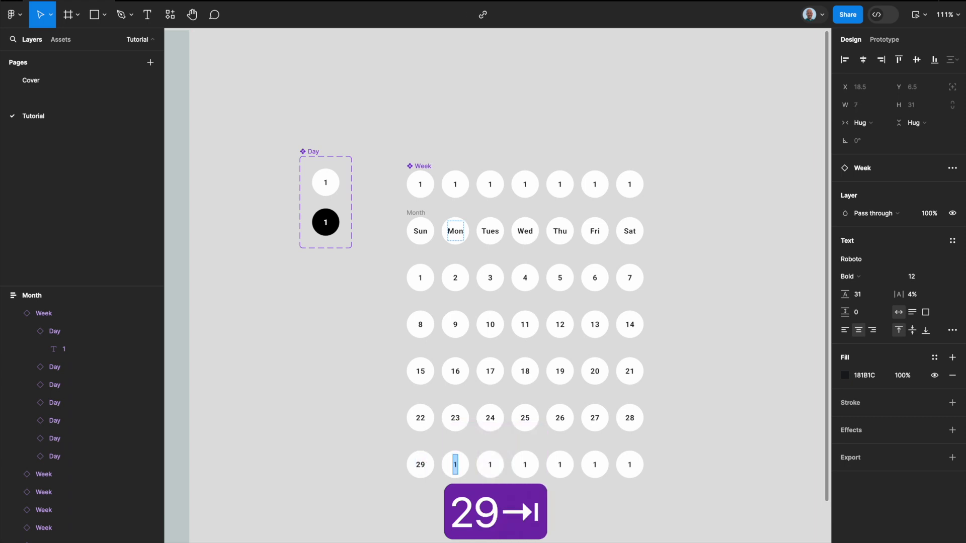
type("30")
key("Tab")
type("31")
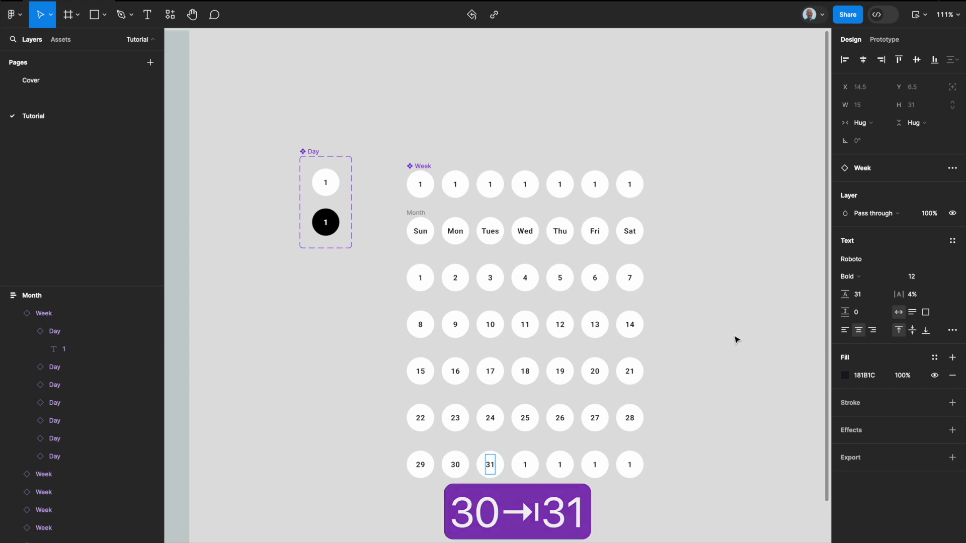
key("Escape")
Step: Turn the Month frame into a component
left_click(415, 214)
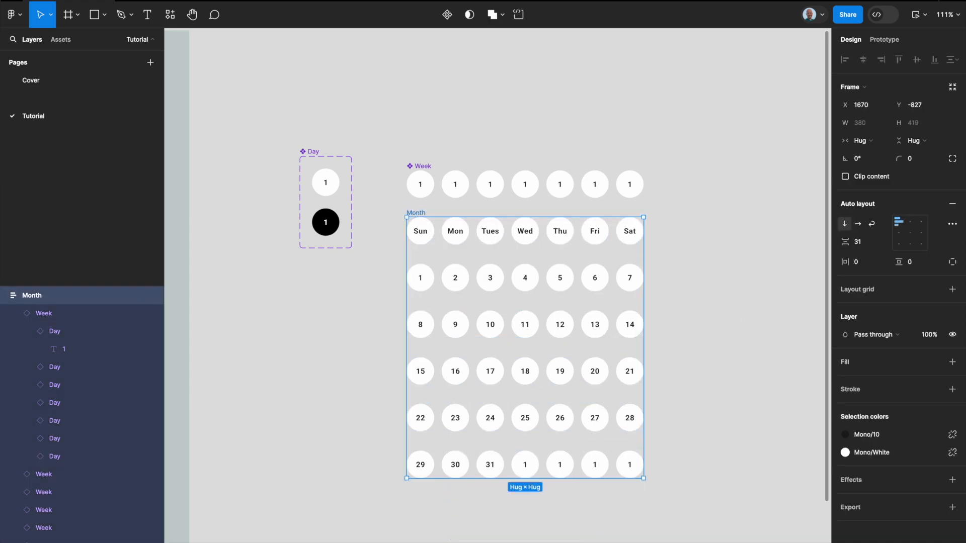
key("alt+super+k")
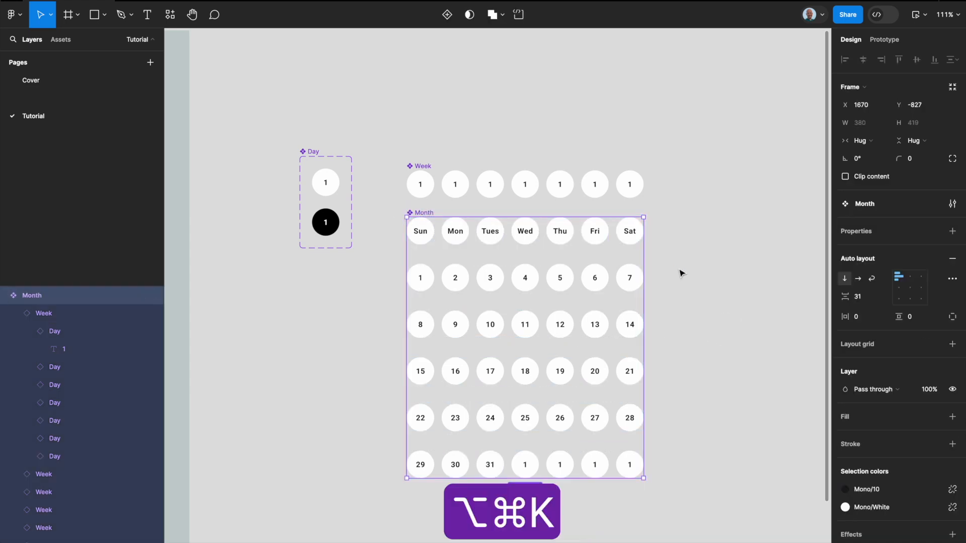
Step: Set the Month component's vertical gap between items to 12
left_click(872, 298)
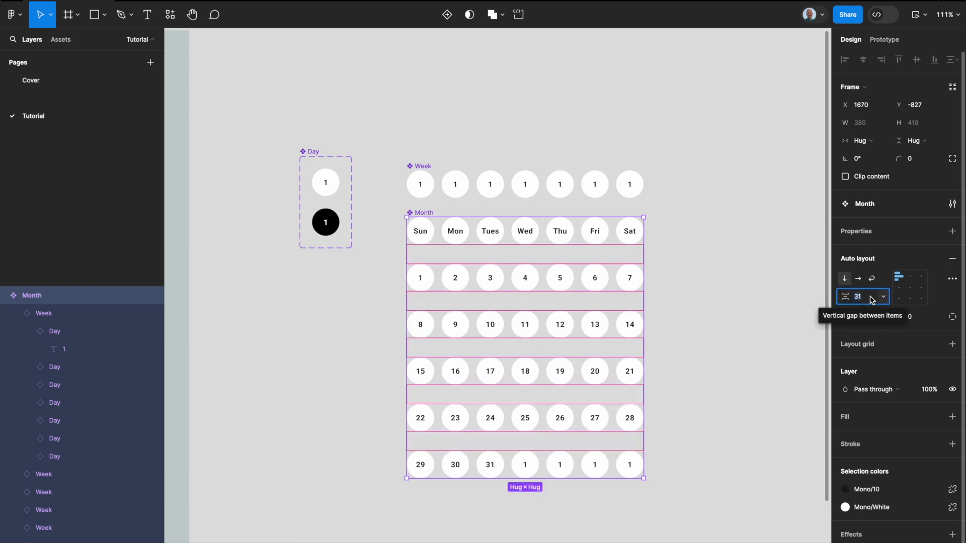
type("12")
key("Return")
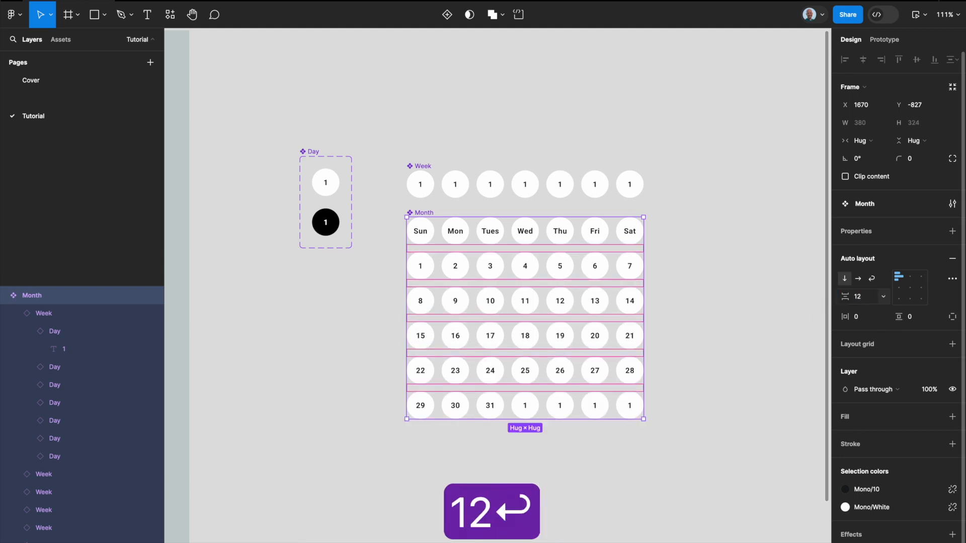
Step: Set the new Month component's vertical gap between items to 4, matching the reference Month component
scroll(748, 235, "down", 5)
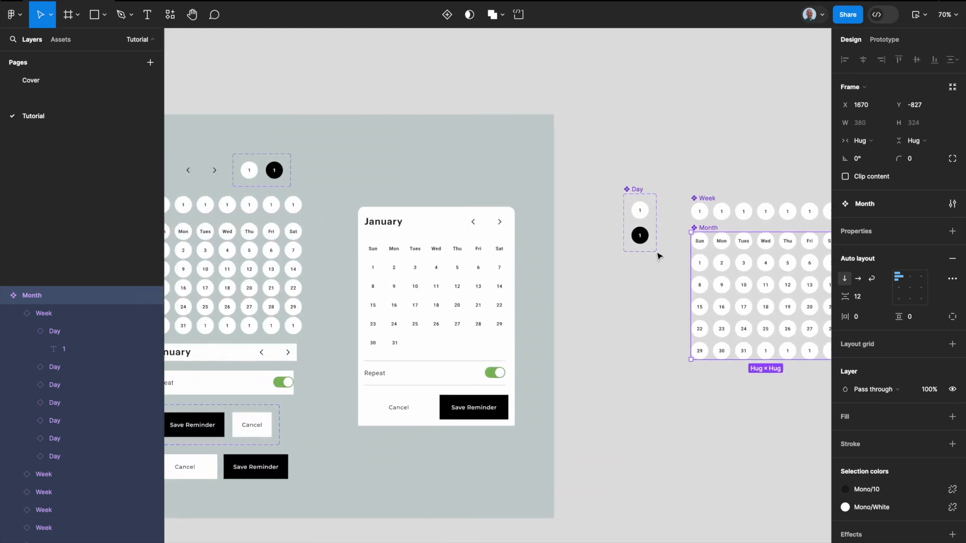
double_click(297, 255)
double_click(297, 255)
key("super+z")
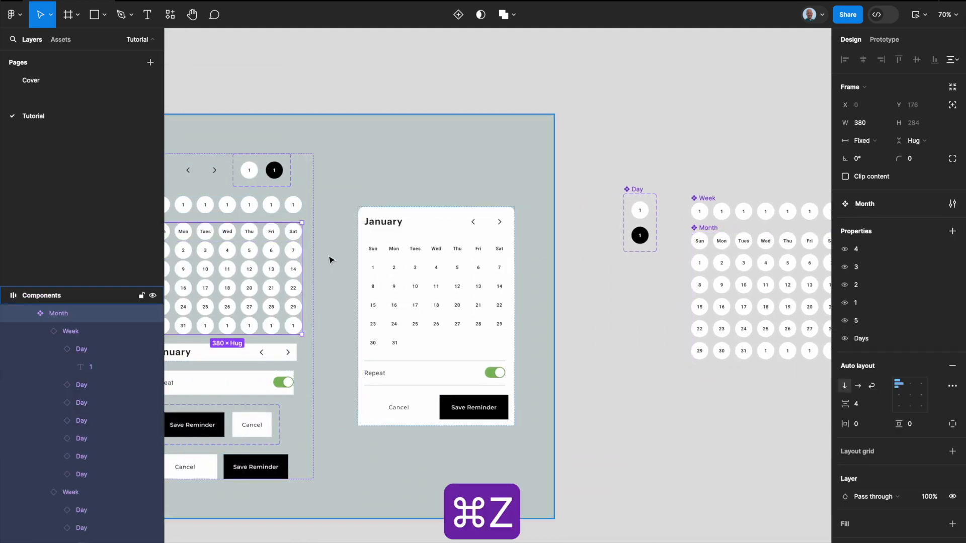
left_click(696, 345)
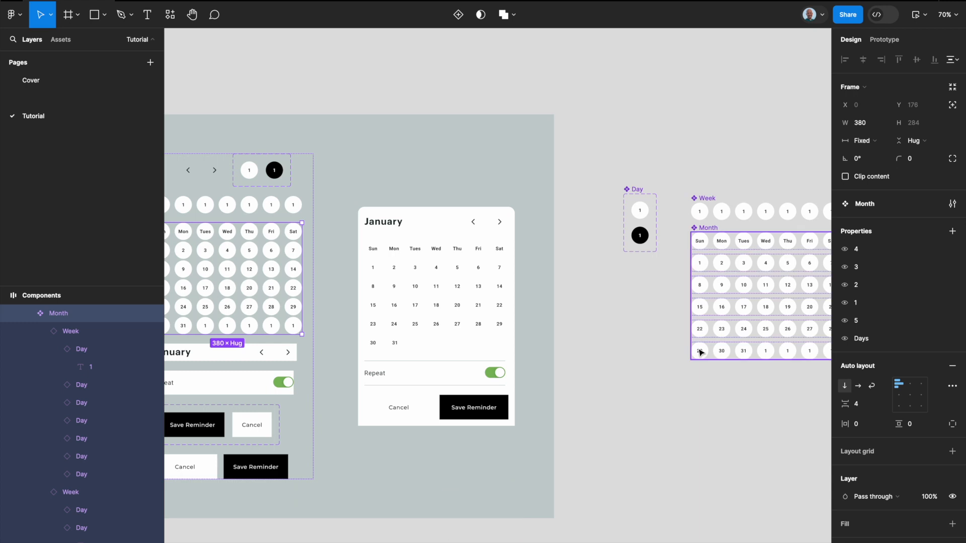
scroll(518, 246, "right", 5)
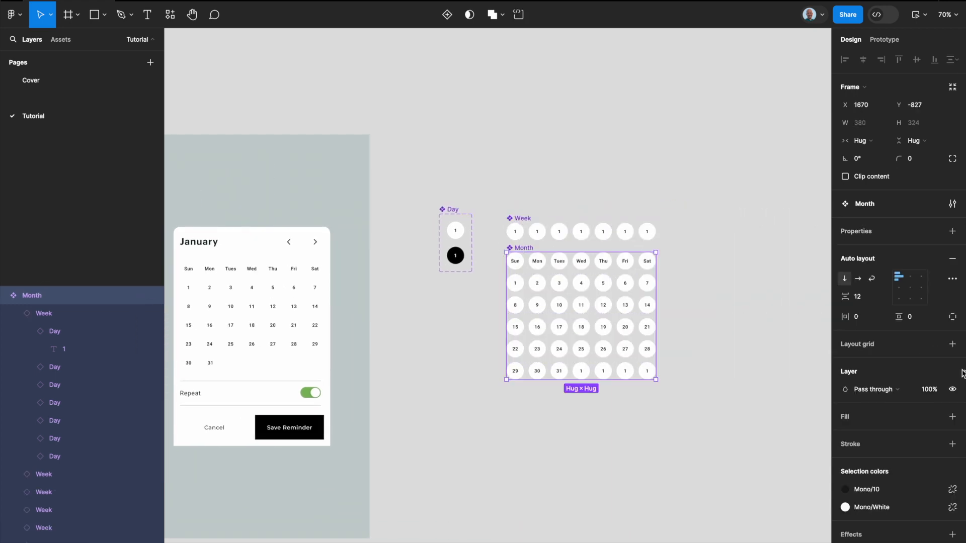
type("4")
key("Return")
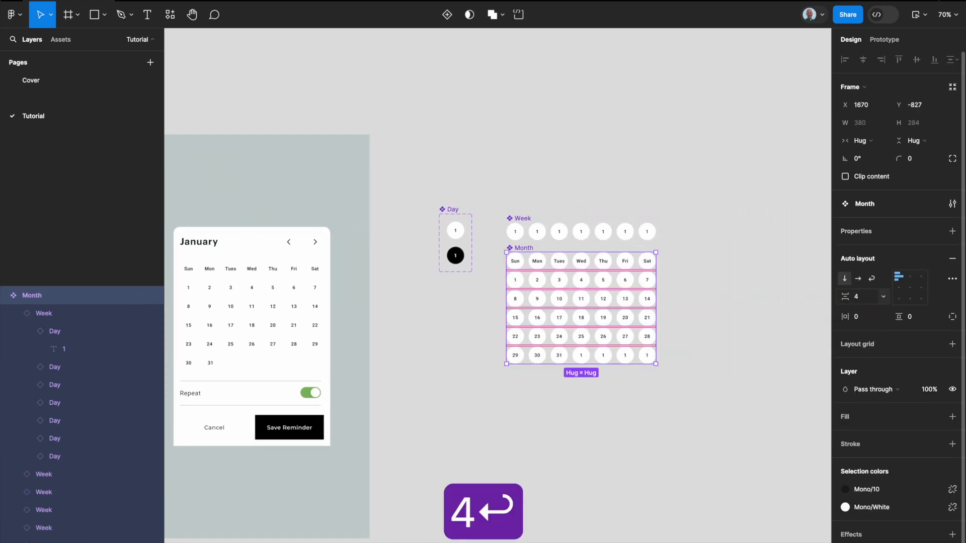
left_click(681, 212)
scroll(609, 249, "left", 3)
left_click(606, 248)
scroll(607, 248, "left", 3)
scroll(627, 261, "right", 2)
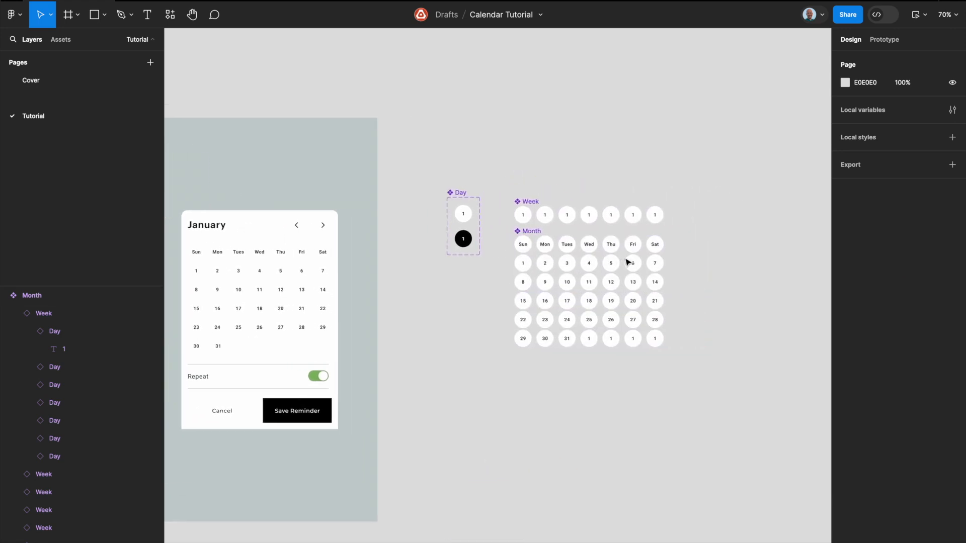
Step: Create a layer visibility property named Weekdays with value True for the Month component's weekday label row
scroll(625, 261, "up", 5)
scroll(604, 261, "right", 3)
double_click(523, 272)
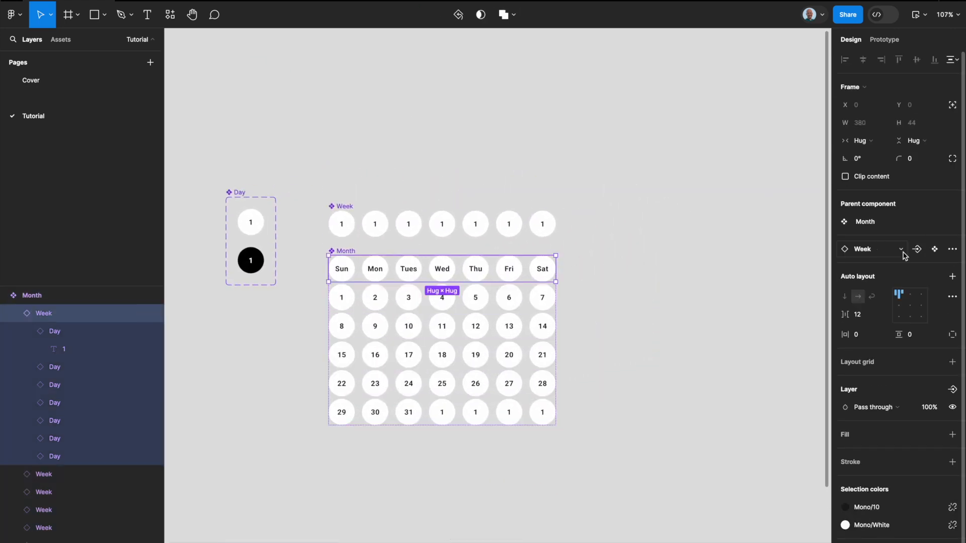
left_click(950, 390)
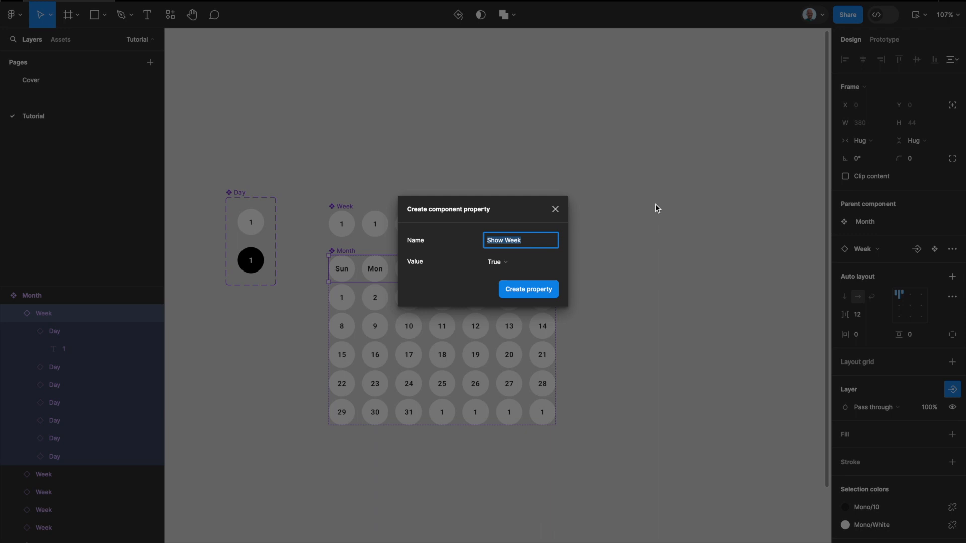
type("days")
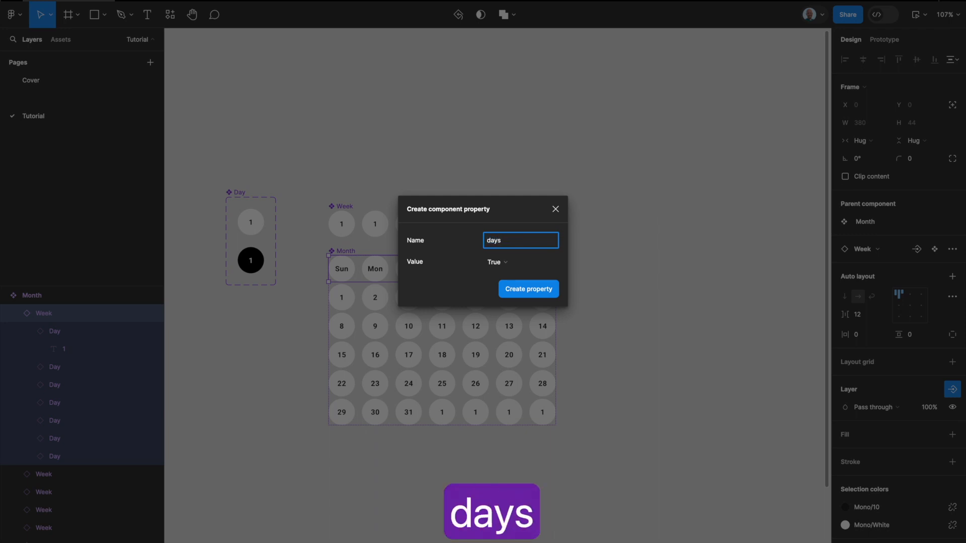
key("BackSpace")
key("BackSpace")
key("BackSpace")
key("BackSpace")
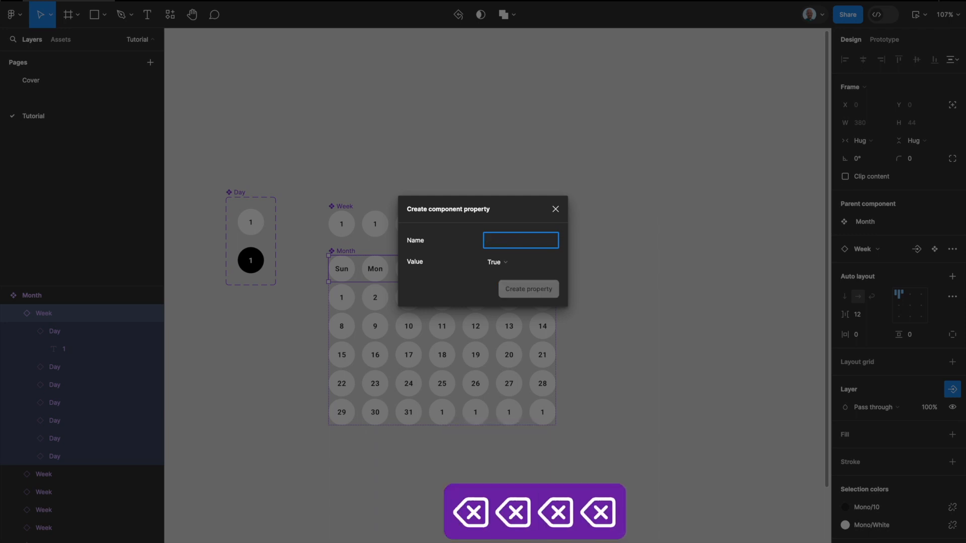
type("Weekdays")
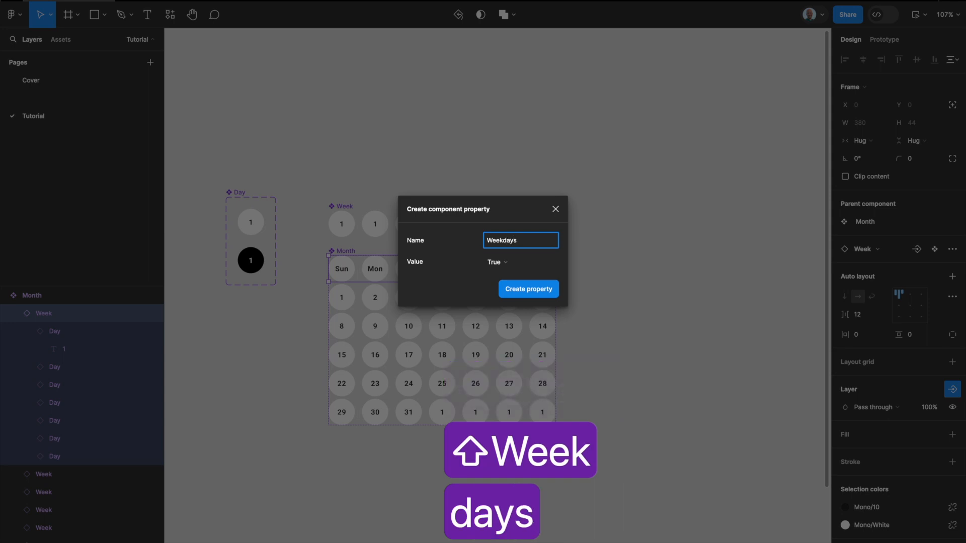
key("Return")
Step: Create a layer visibility property named 1 with value True for the Month component's first date row (1–7)
left_click(508, 302)
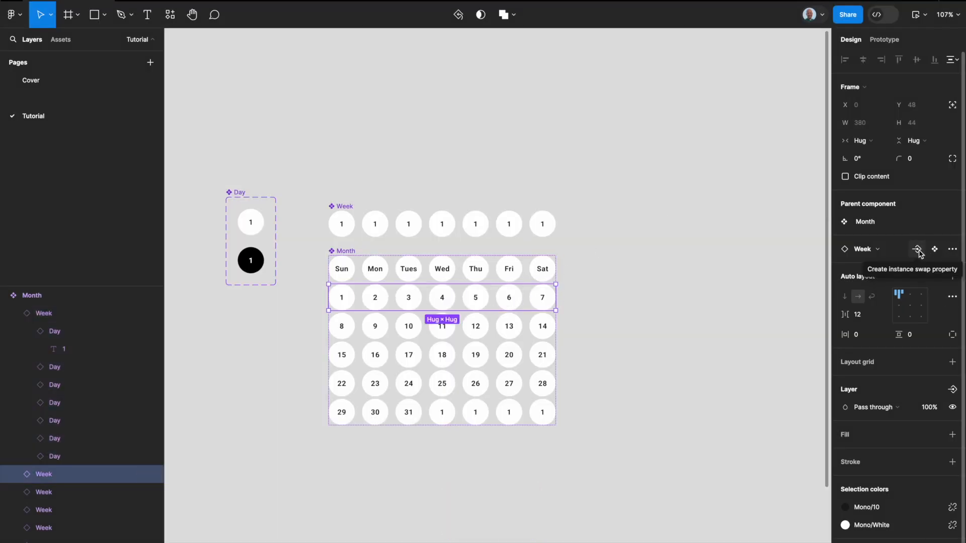
left_click(952, 389)
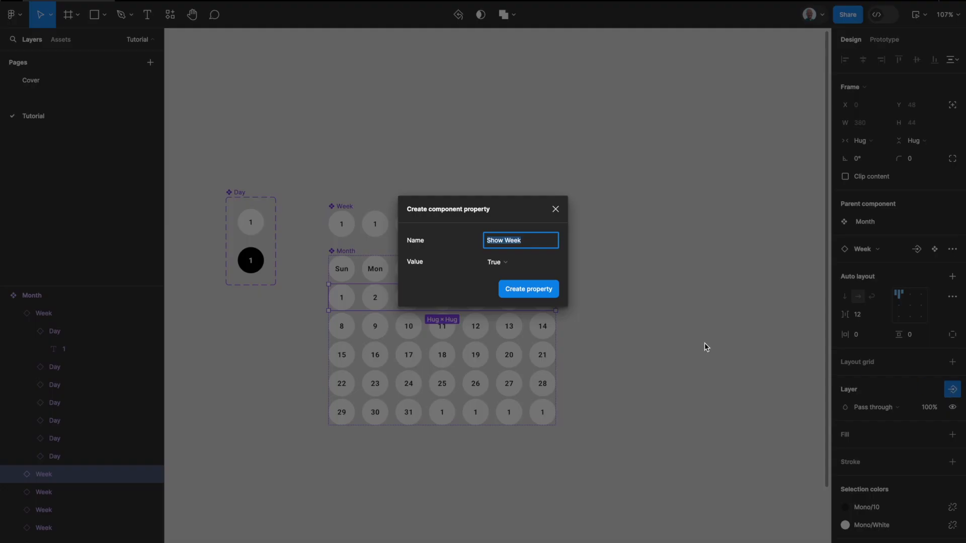
type("1")
key("Return")
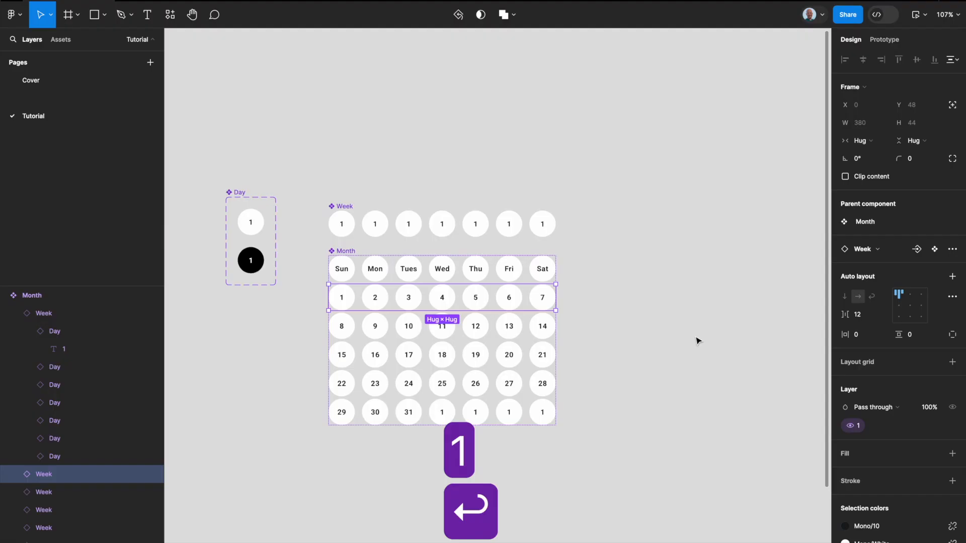
Step: Create a layer visibility property named 2 with value True for the Month component's second date row (8–14)
left_click(480, 326)
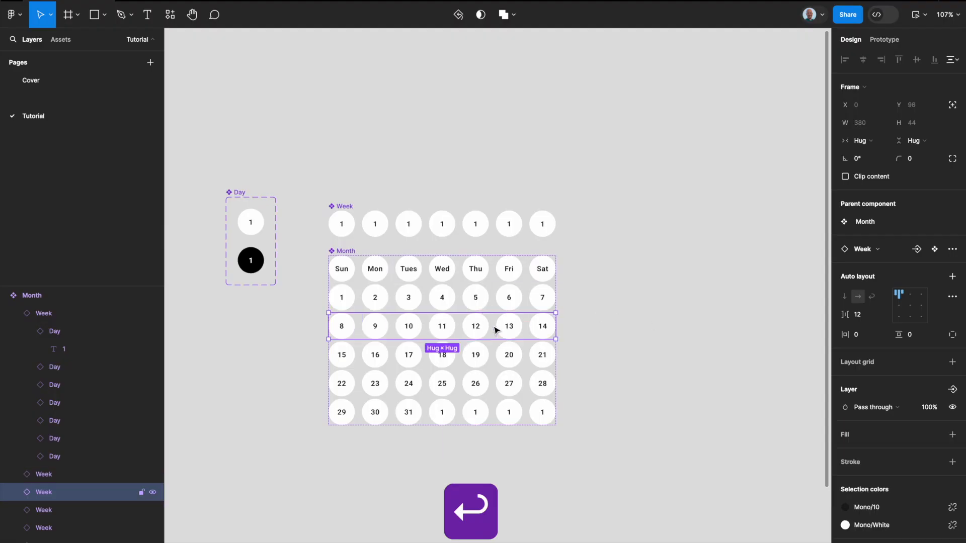
left_click(951, 390)
left_click(881, 428)
type("2")
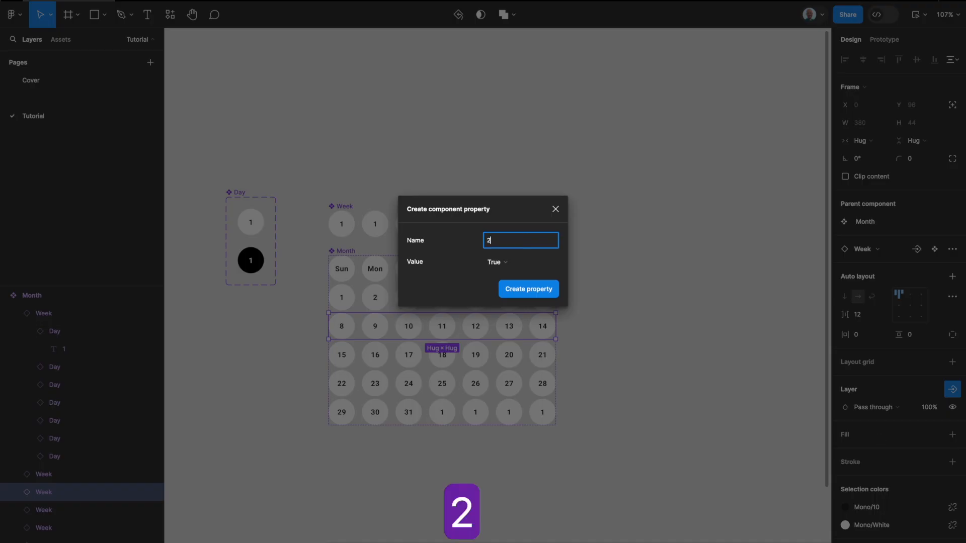
key("Return")
Step: Create a layer visibility property named 3 with value True for the Month component's third date row (15–21)
left_click(509, 358)
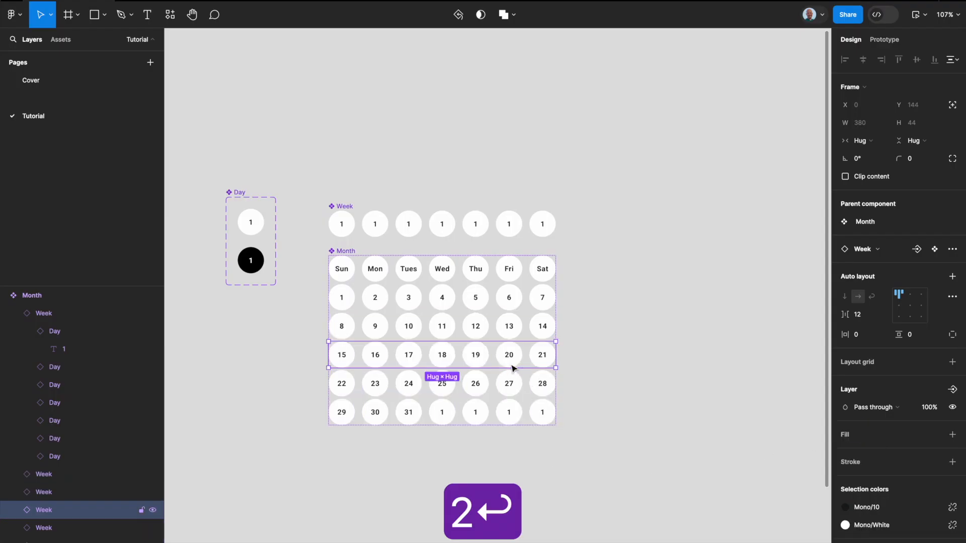
left_click(952, 389)
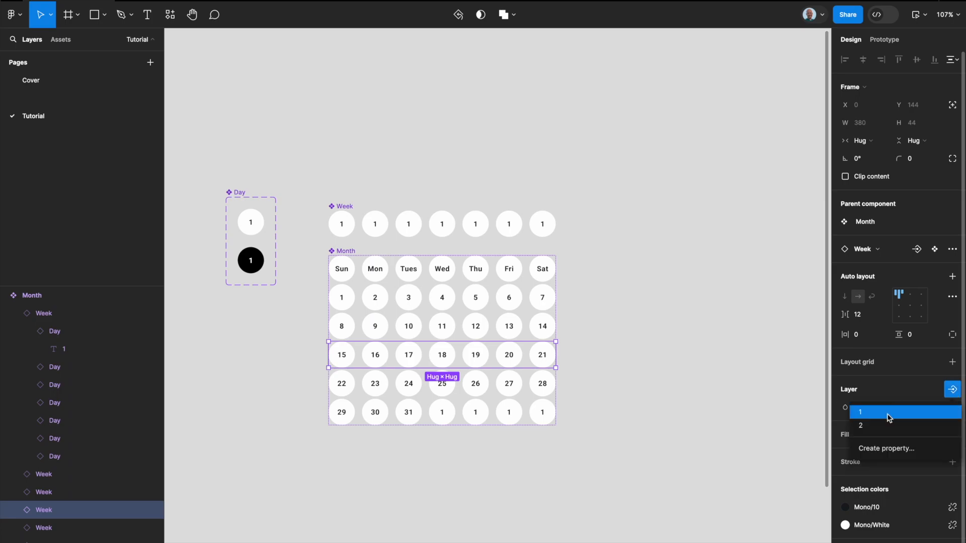
left_click(889, 442)
type("3")
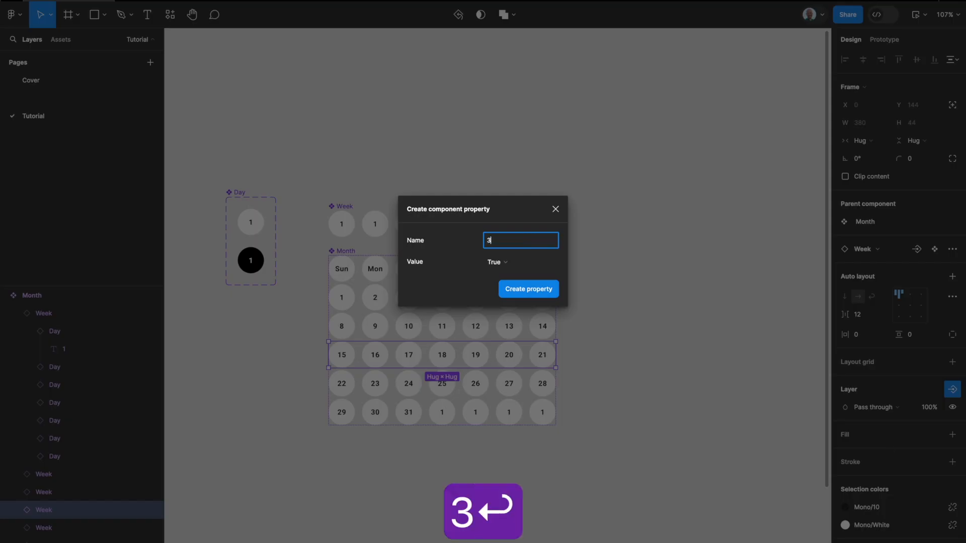
key("Return")
Step: Create a layer visibility property named 4 for the Month component's fourth date row (22–28)
left_click(517, 388)
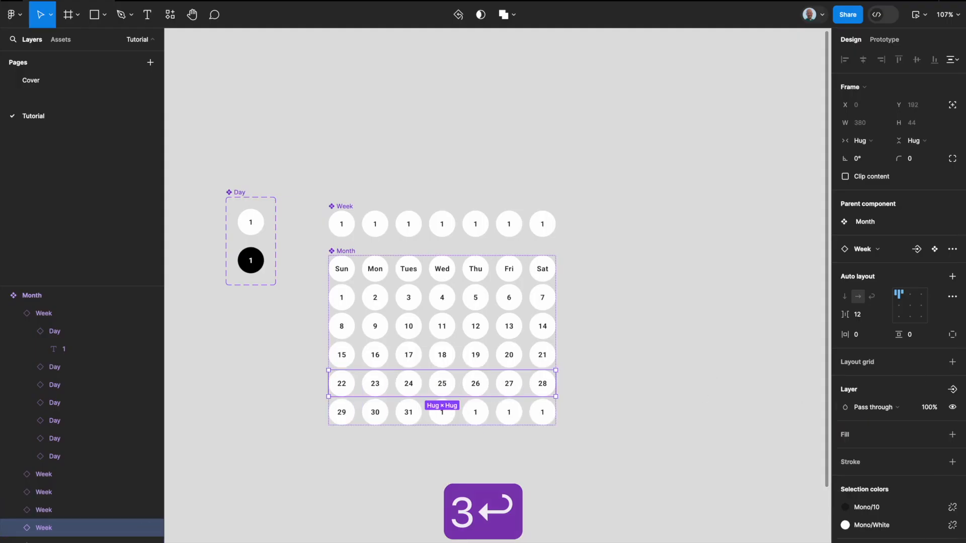
left_click(951, 389)
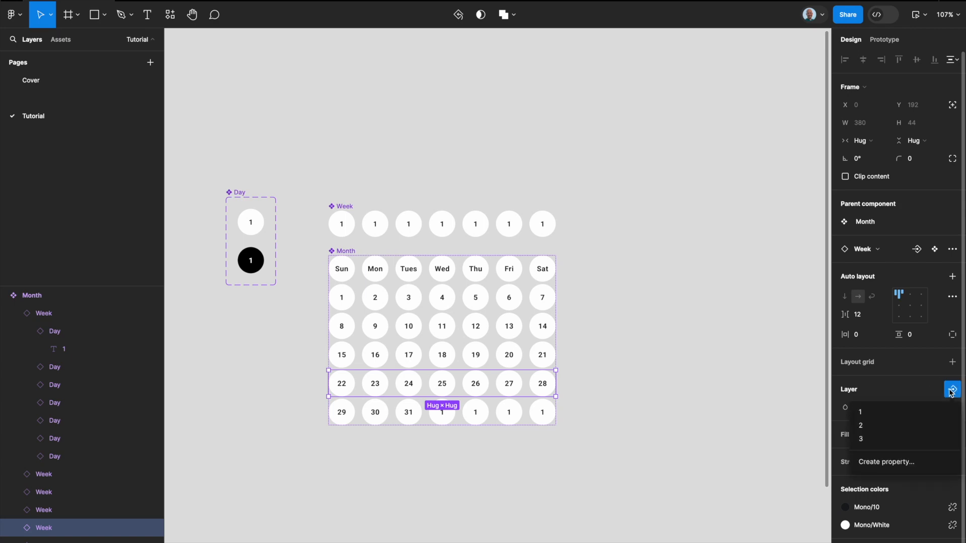
left_click(884, 460)
type("4")
key("Return")
Step: Create a layer visibility property named 5 for the Month component's last date row, starting with 29
left_click(477, 413)
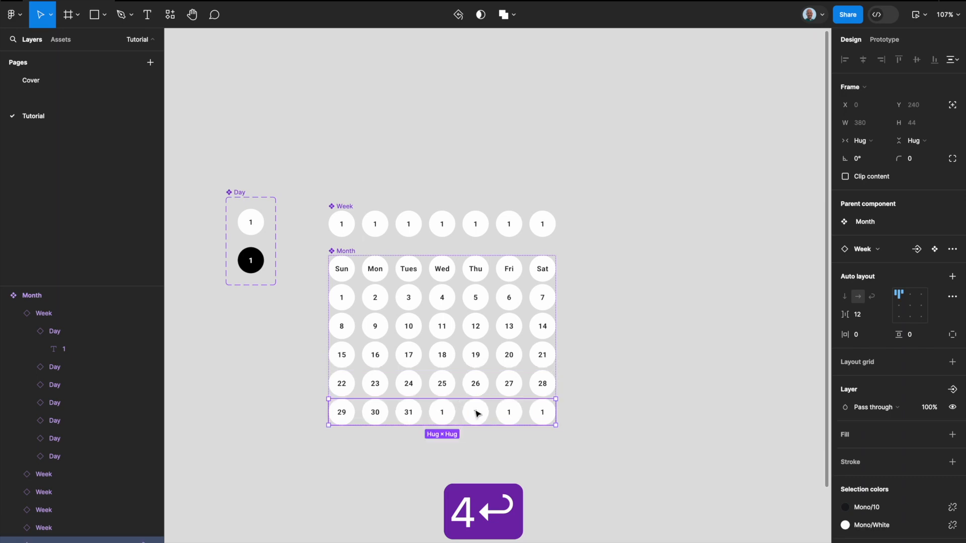
left_click(958, 389)
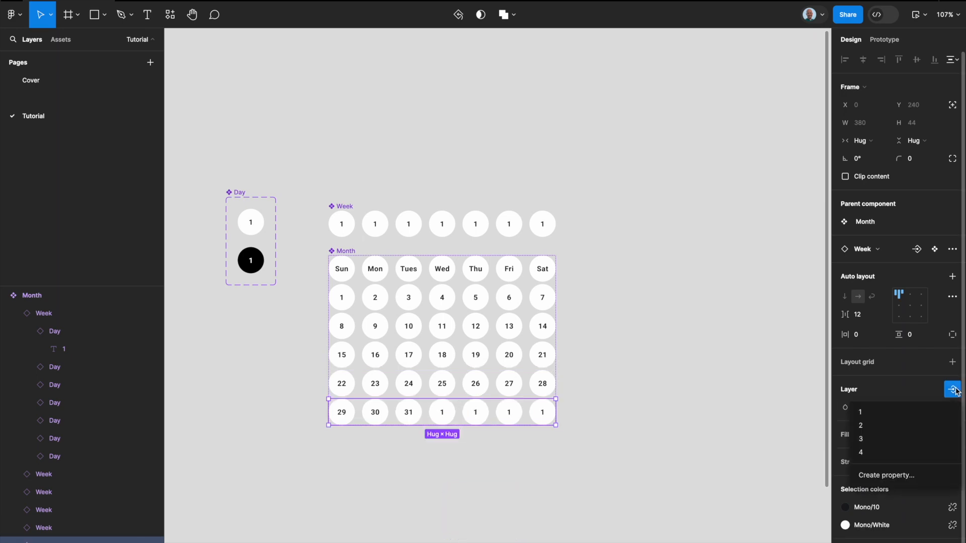
left_click(889, 470)
type("5")
key("Return")
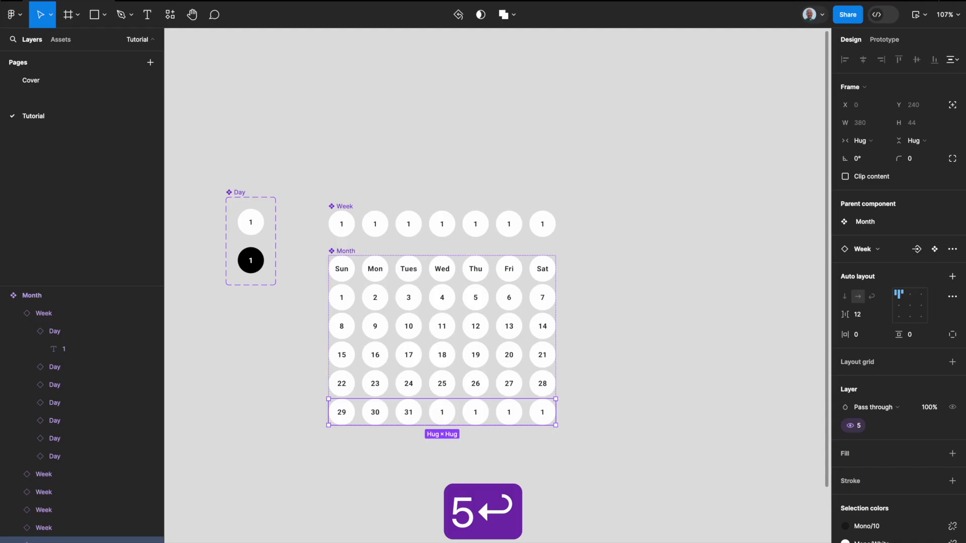
Step: Place a Month instance beside the main component and test its visibility properties 5, 4 and 3
left_click(567, 278)
left_click(453, 267)
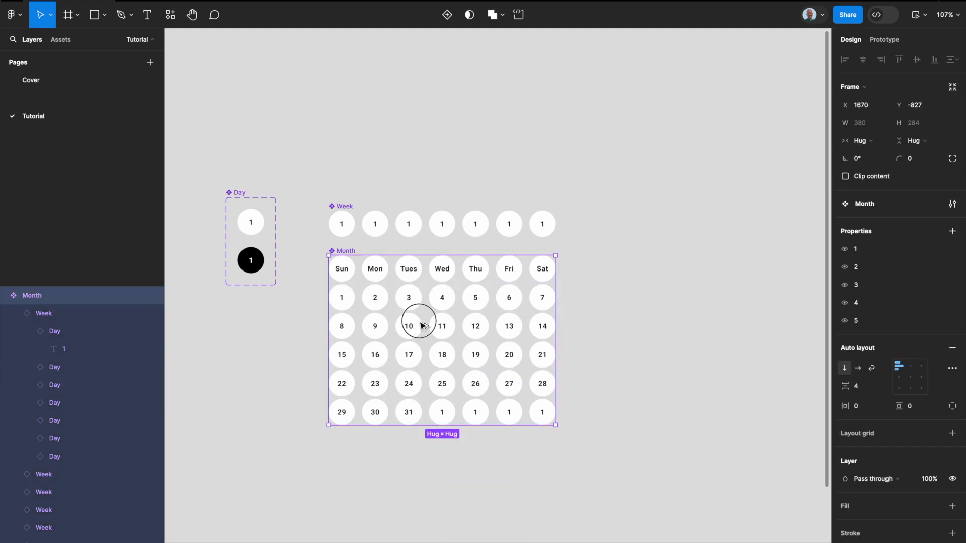
left_click_drag(421, 320, 712, 324)
scroll(721, 320, "right", 6)
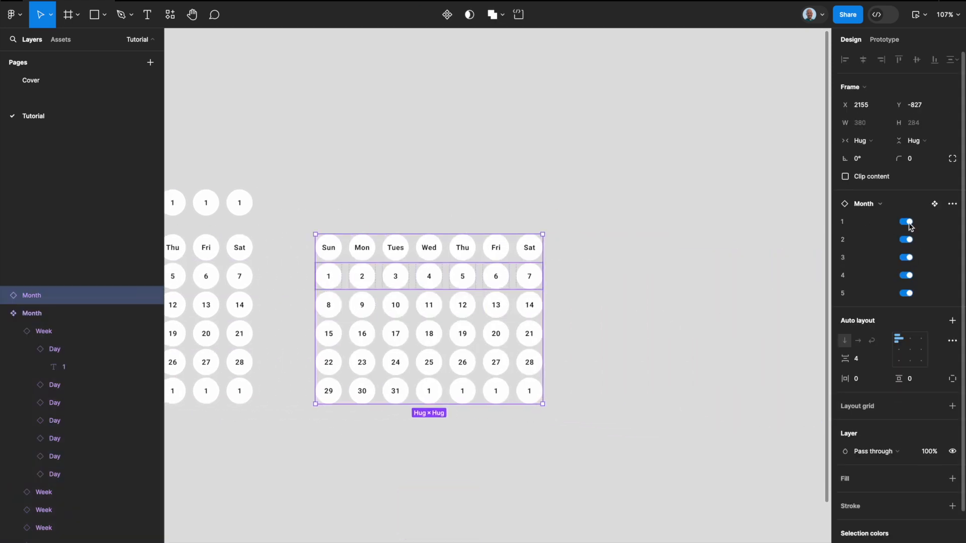
left_click(906, 293)
left_click(906, 275)
left_click(905, 257)
left_click(906, 257)
Step: Delete the test instance of the Month component
left_click(673, 283)
left_click(533, 282)
key("BackSpace")
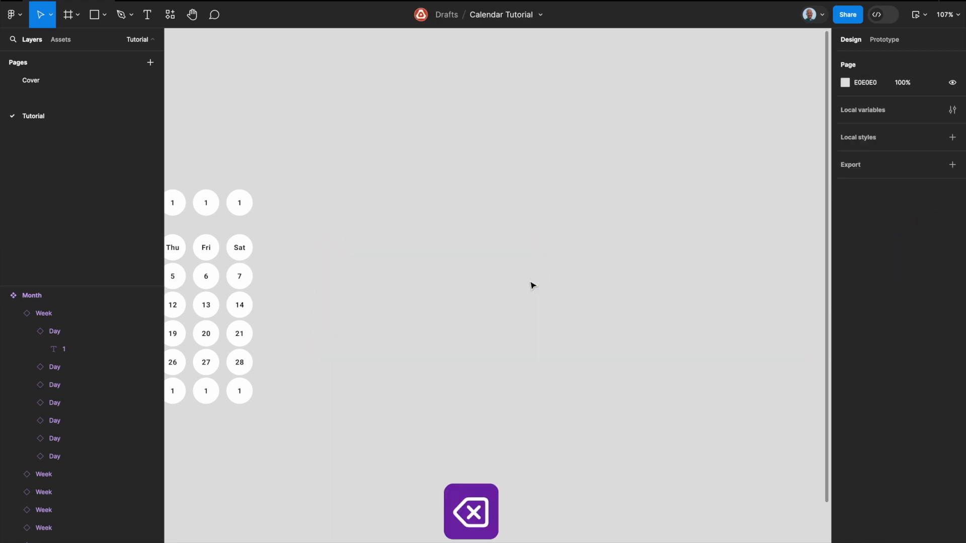
Step: Create a layer visibility property named week days with value True for the Month component's weekday label row
scroll(534, 282, "left", 10)
left_click(592, 226)
double_click(592, 226)
scroll(592, 226, "right", 7)
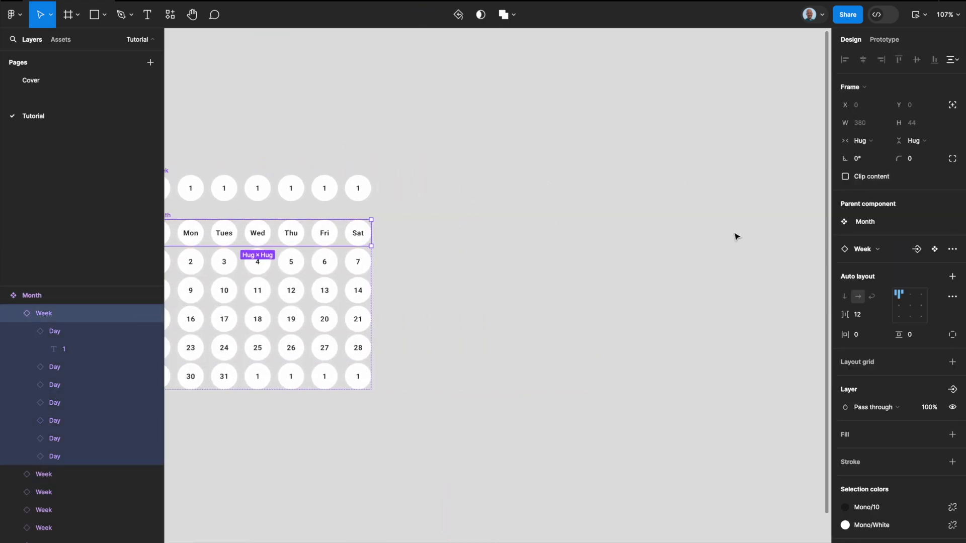
scroll(559, 300, "left", 4)
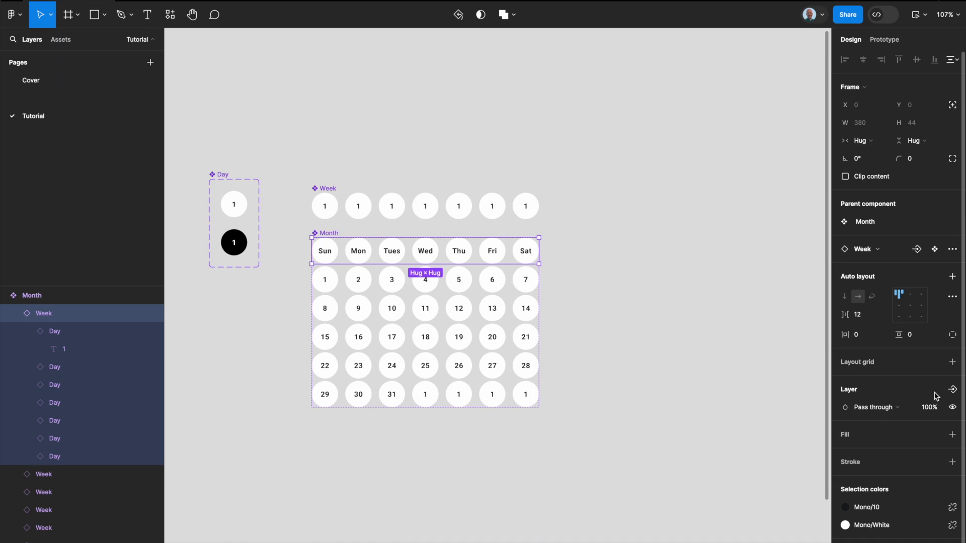
left_click(953, 389)
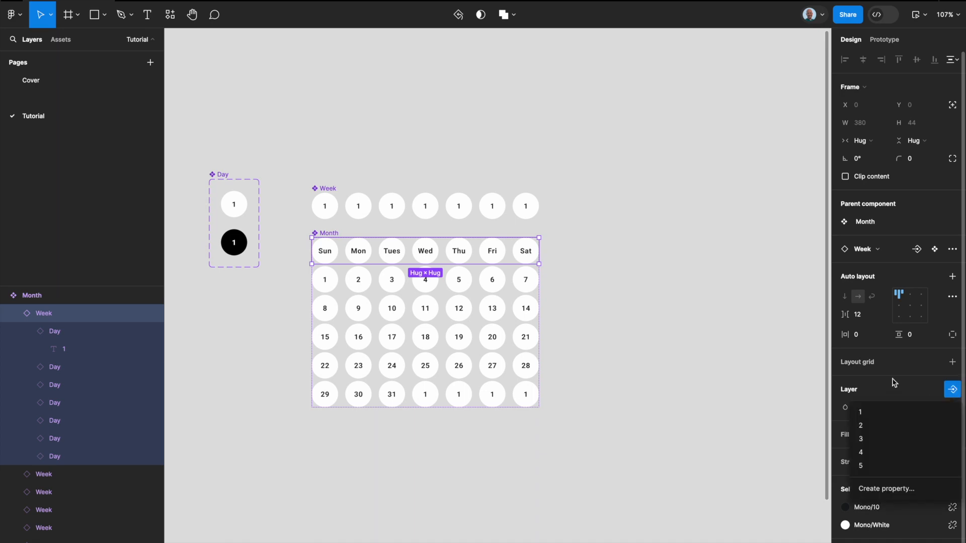
left_click(891, 488)
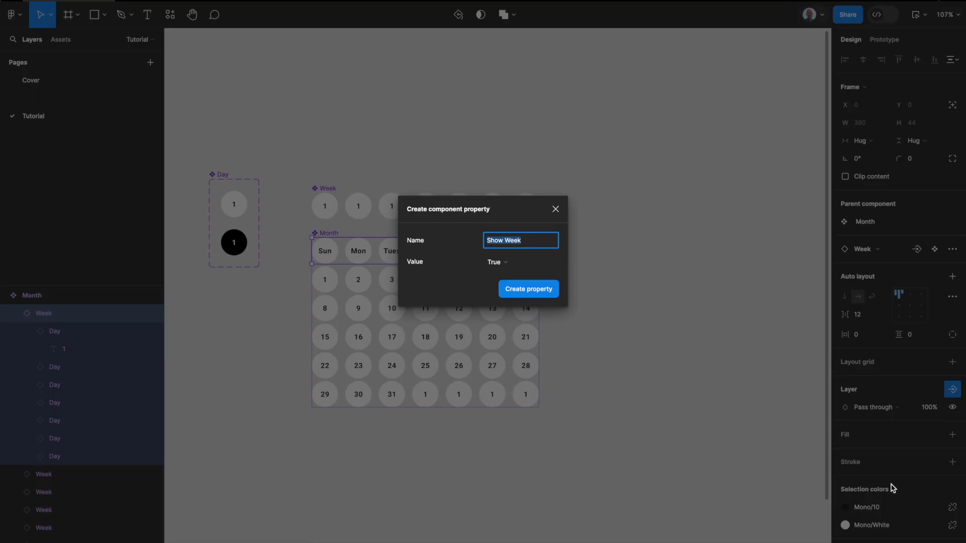
type("week days")
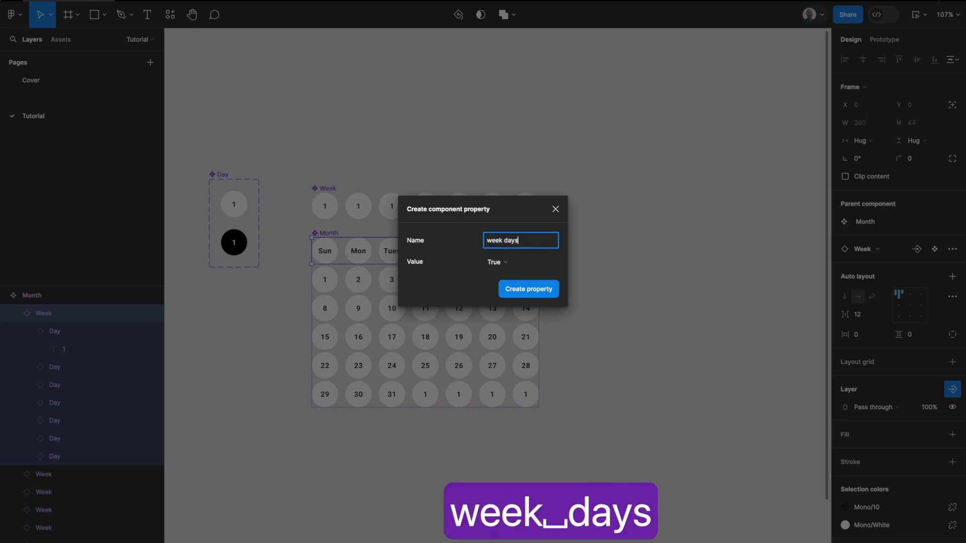
key("Return")
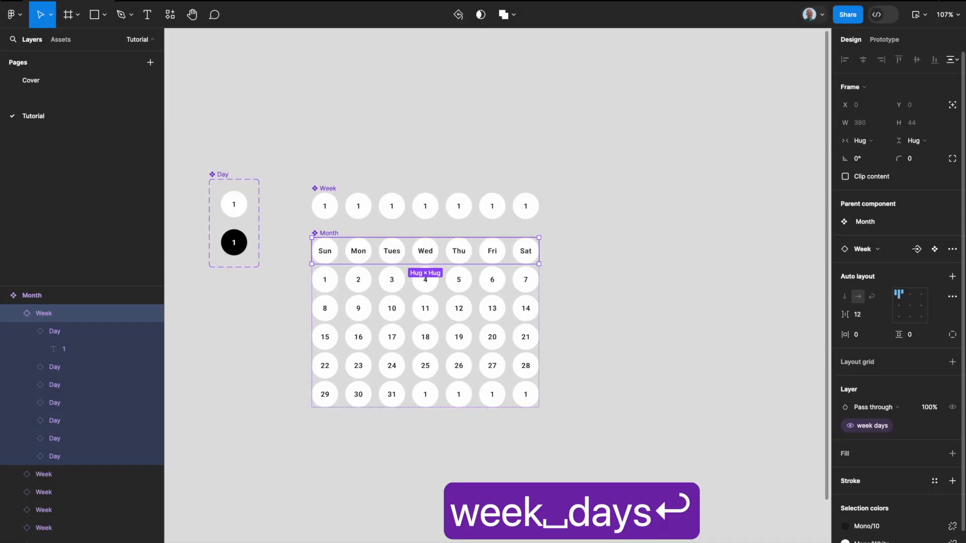
Step: Place a Month instance beside the main component to check its properties, and delete that instance
left_click(723, 344)
left_click(436, 312)
left_click_drag(468, 314, 738, 315)
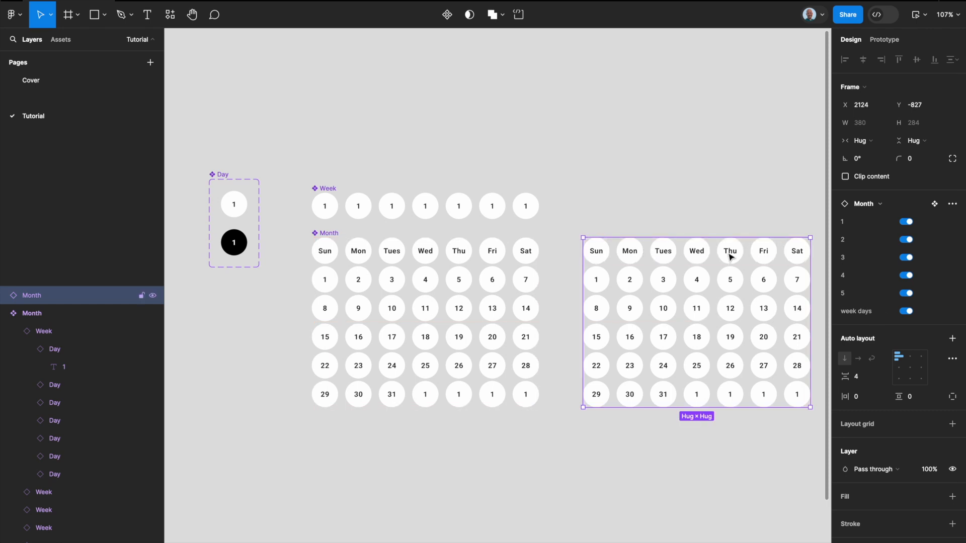
left_click(708, 208)
left_click(636, 292)
key("BackSpace")
Step: Reorder the Month component's properties so that week days comes first, above property 1
left_click(394, 277)
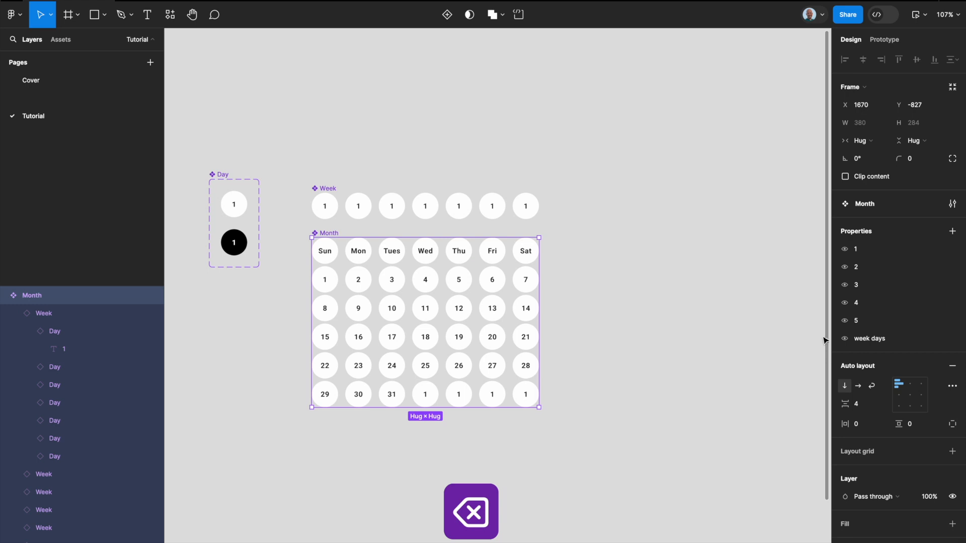
left_click_drag(837, 338, 836, 249)
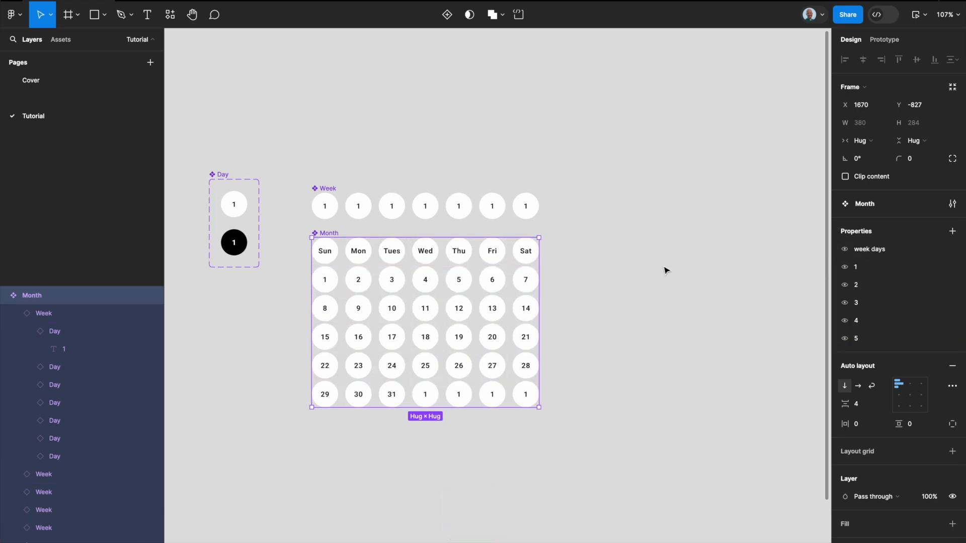
left_click(685, 278)
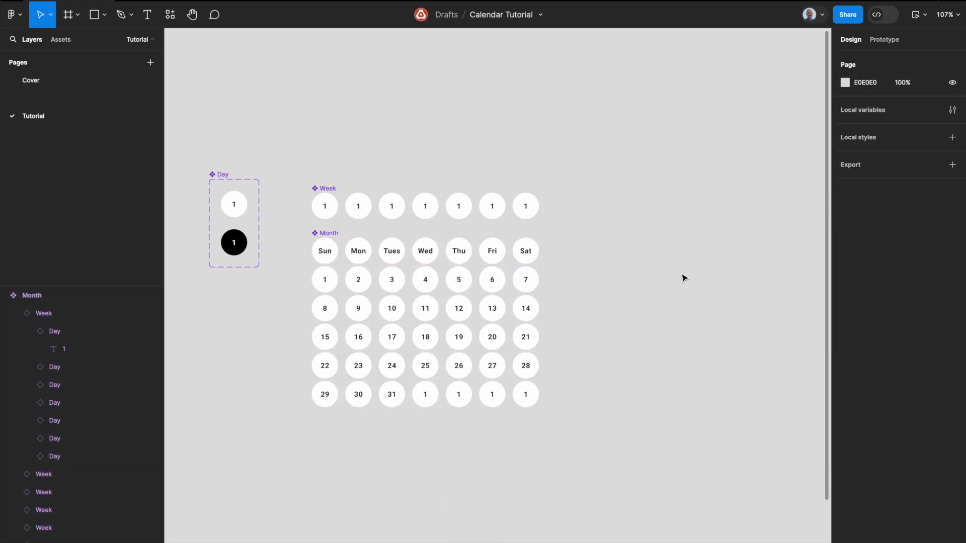
Step: Copy the January heading from the reference calendar to the empty canvas above the Week component
scroll(551, 243, "down", 5)
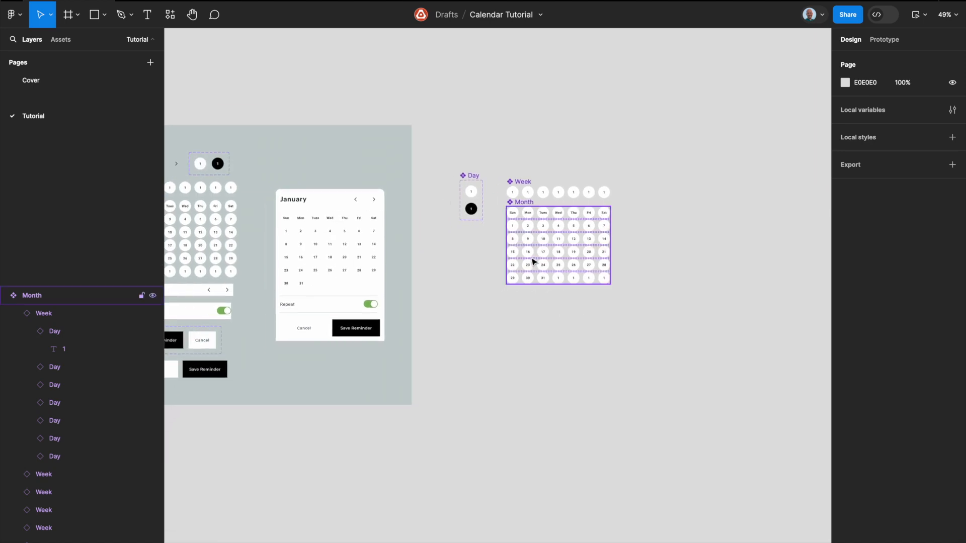
scroll(504, 323, "left", 4)
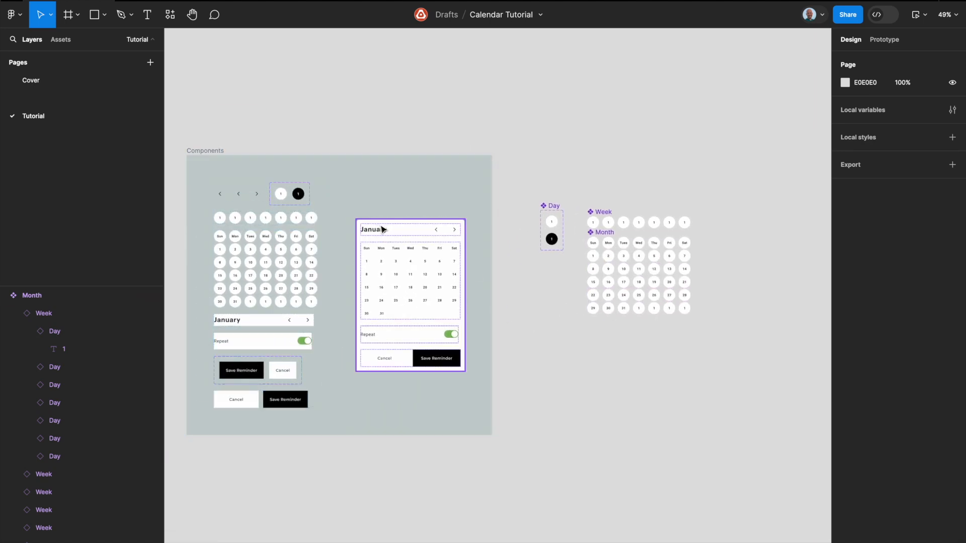
left_click(377, 231, "super")
left_click_drag(378, 233, 602, 170)
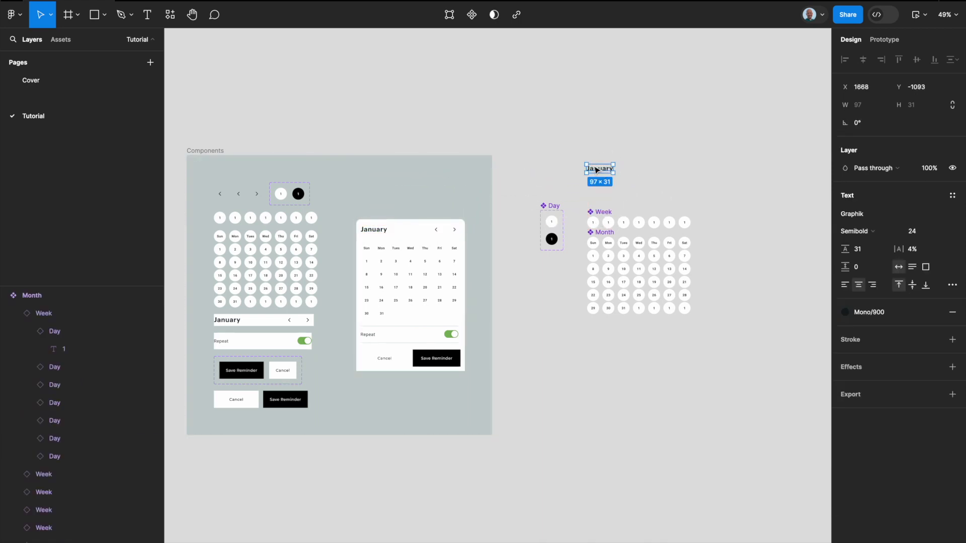
left_click(599, 135)
Step: Copy the back-arrow tap area from the Components frame and align it beside the January heading
left_click(222, 198, "super")
left_click_drag(221, 198, 653, 173)
scroll(655, 168, "up", 5)
scroll(603, 182, "right", 2)
left_click_drag(553, 193, 556, 204)
scroll(585, 219, "up", 3)
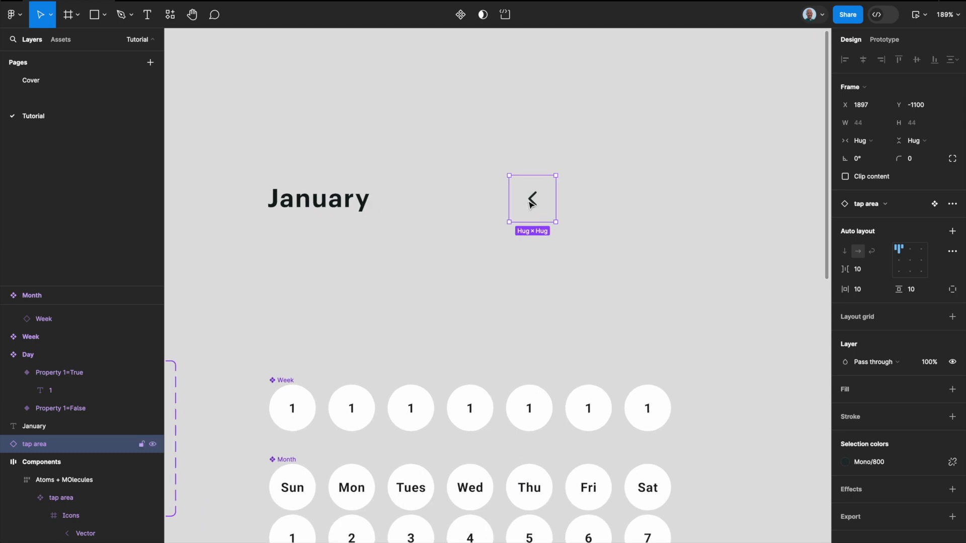
Step: Duplicate the arrow tap area about 28 px to its right and wrap both arrows in a horizontal auto layout frame
key("super+d")
left_click_drag(553, 211, 620, 209)
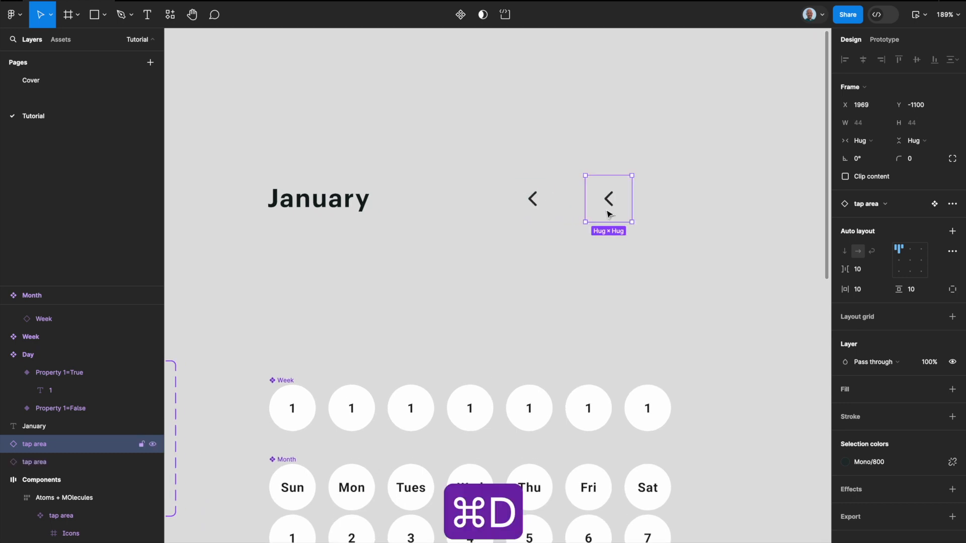
left_click(553, 210, "shift")
key("shift+a")
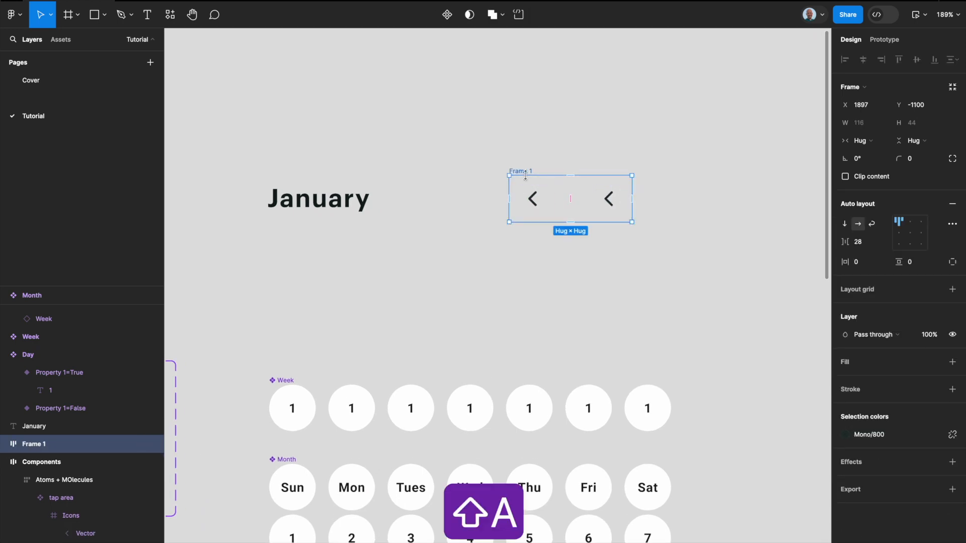
Step: Flip the second arrow tap area in the auto layout frame horizontally to point right
left_click(615, 208)
right_click(617, 206)
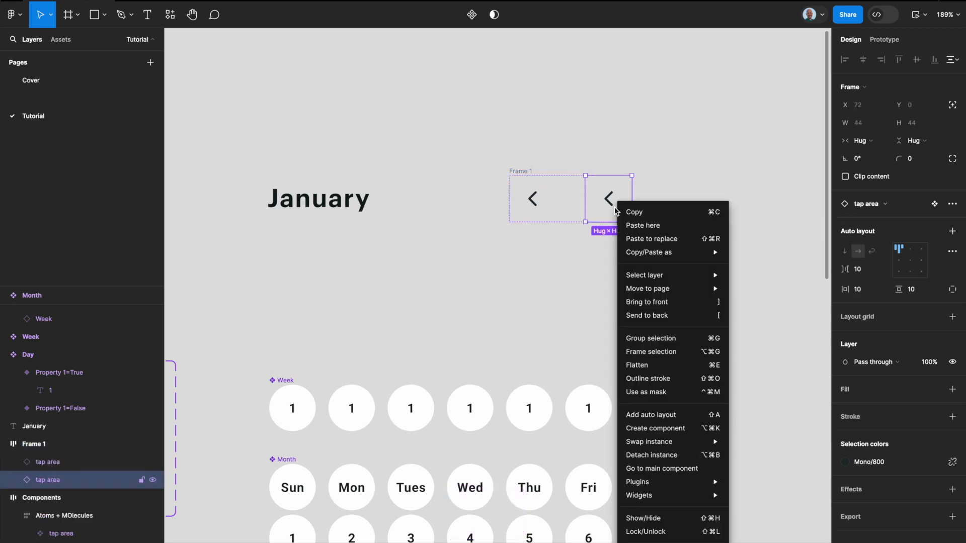
key("shift+h")
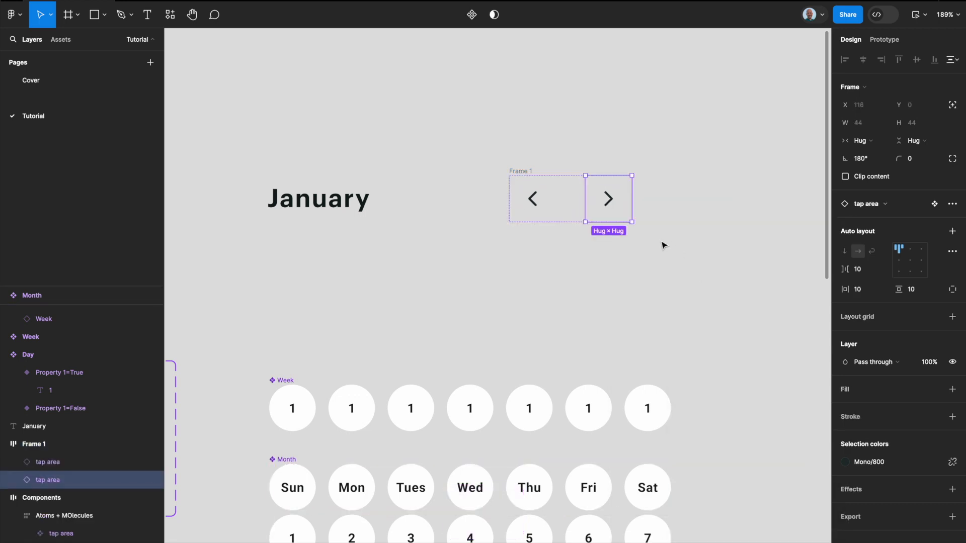
Step: Rename the auto layout frame holding the two arrows as Actions
left_click(531, 164)
double_click(520, 170)
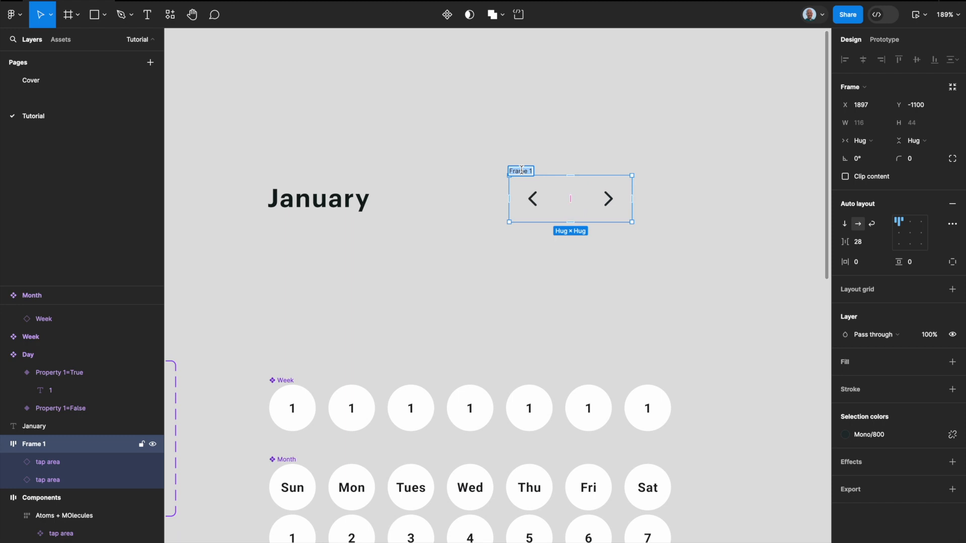
type("Actios")
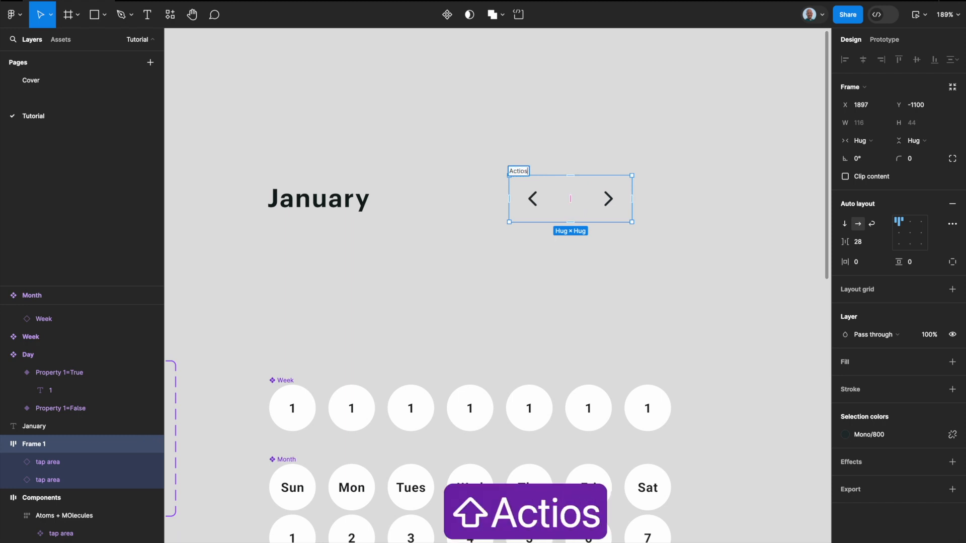
key("BackSpace")
type("m")
key("BackSpace")
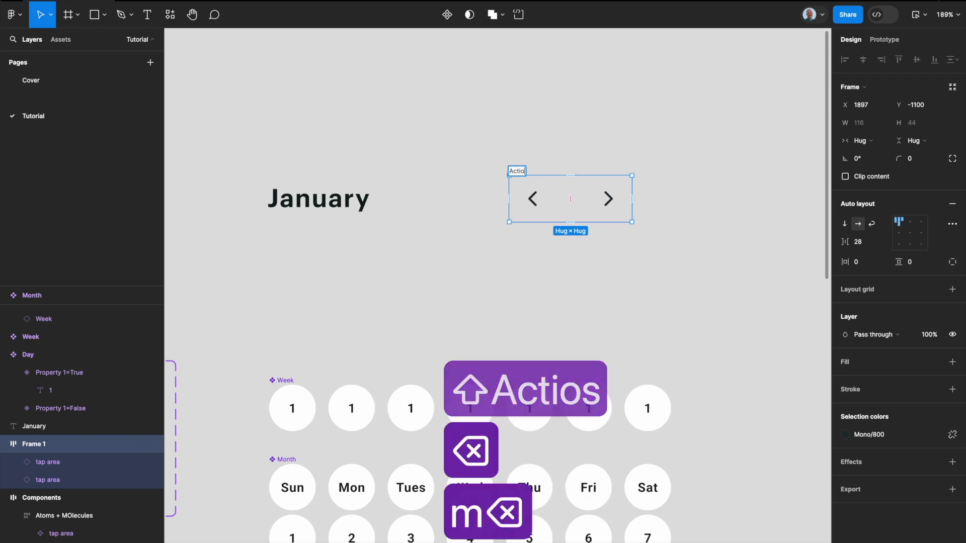
type("ns")
key("Return")
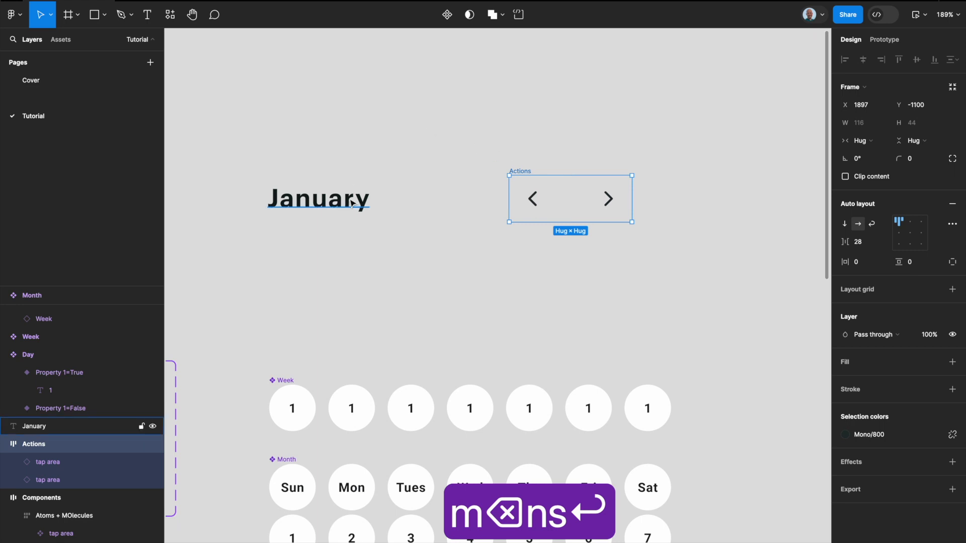
Step: Wrap the January heading and the Actions frame together in a horizontal auto layout frame
left_click(327, 199)
left_click(526, 172, "shift")
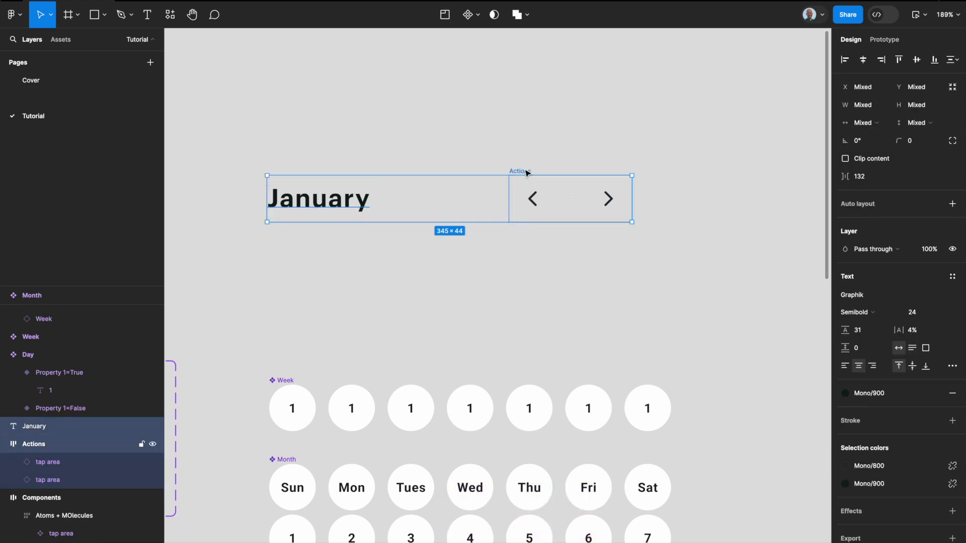
key("shift+a")
Step: Rename the month header frame as Title + Actions and turn it into a component
type("o")
key("BackSpace")
type("Month")
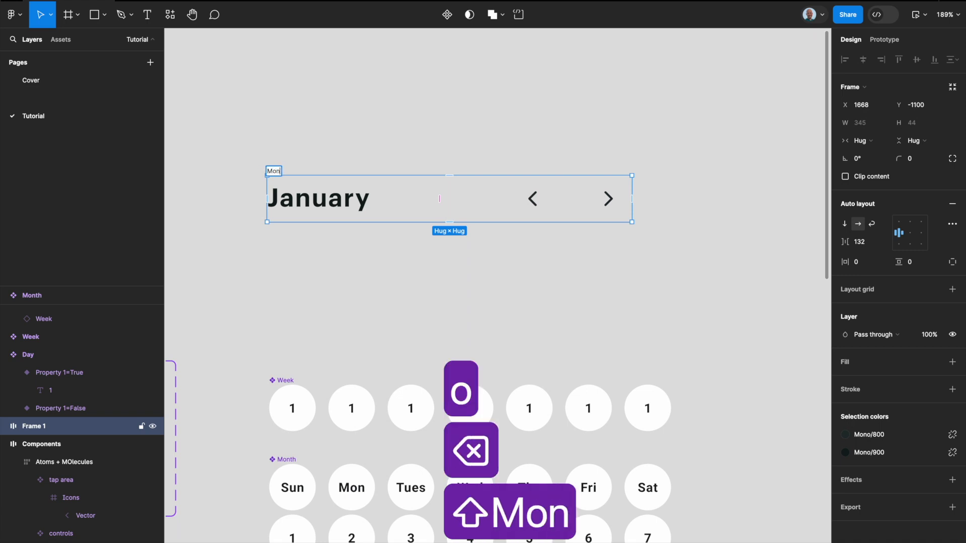
key("BackSpace")
key("BackSpace")
key("BackSpace")
key("BackSpace")
key("BackSpace")
key("BackSpace")
key("BackSpace")
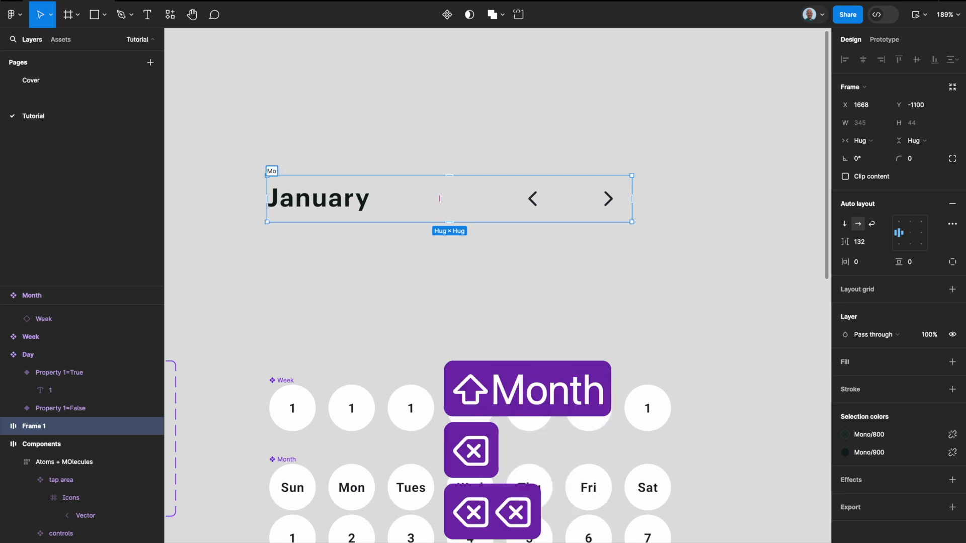
type("Label ")
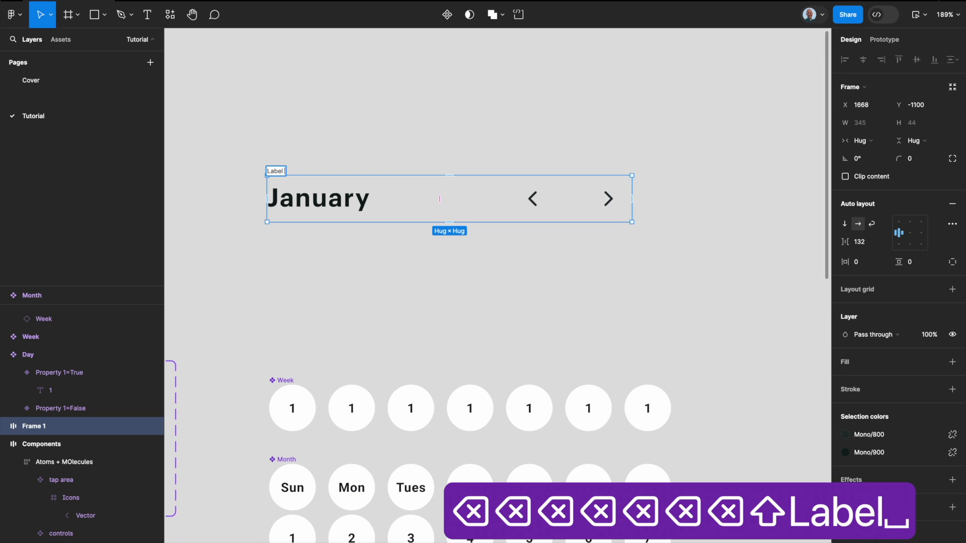
type("+ ")
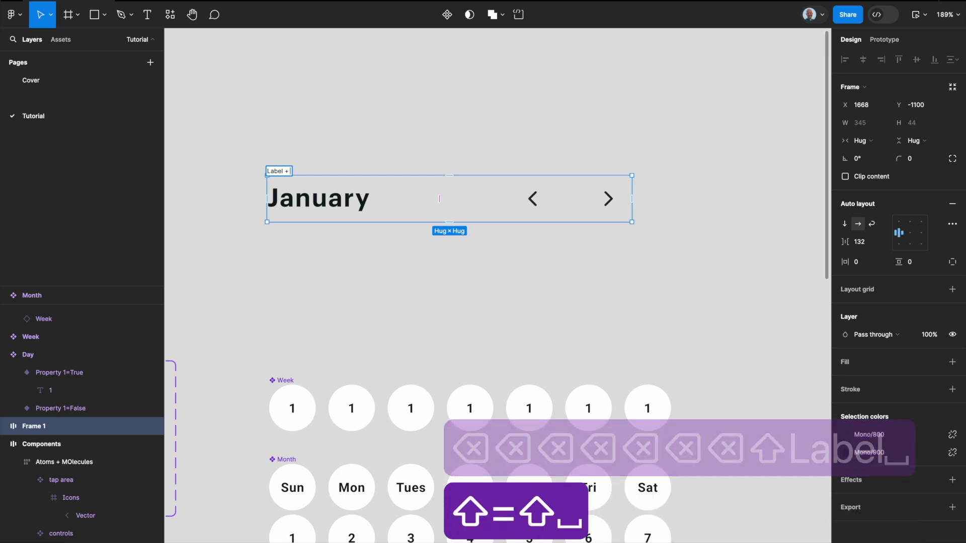
type("Actios")
key("BackSpace")
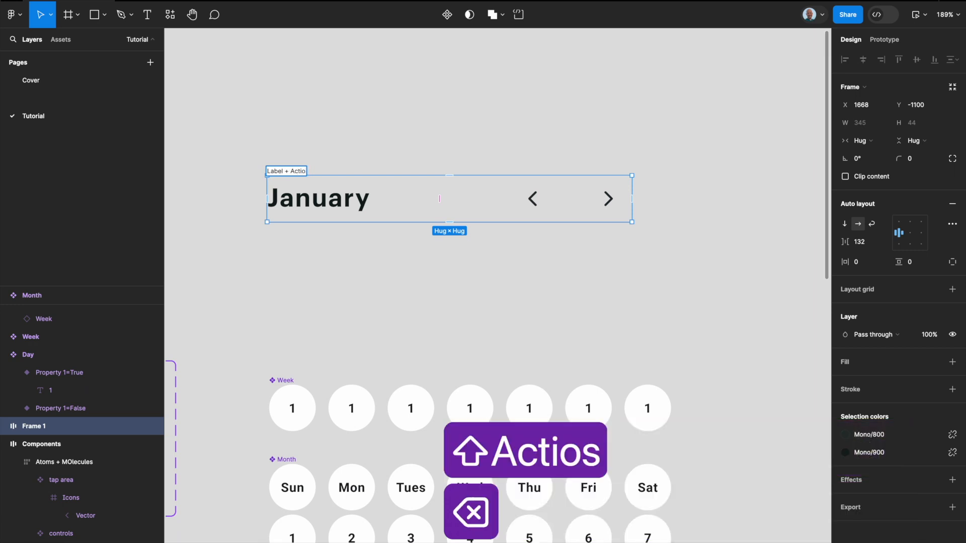
type("ns")
left_click(274, 170)
left_click(284, 171)
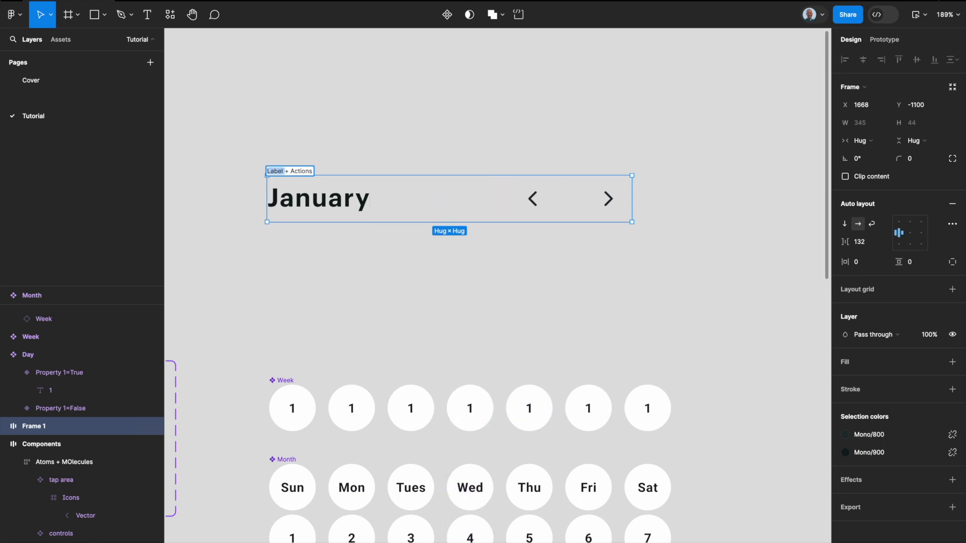
type("Title")
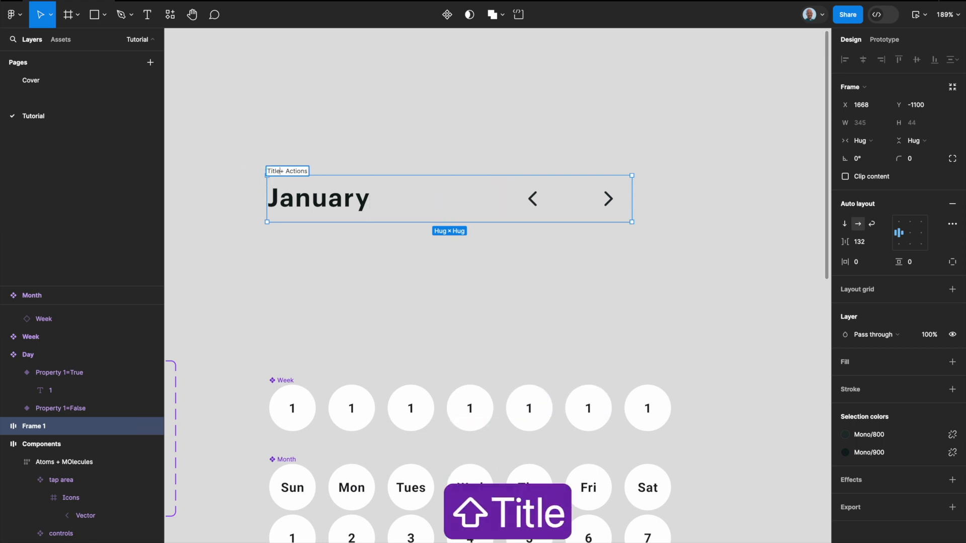
key("Return")
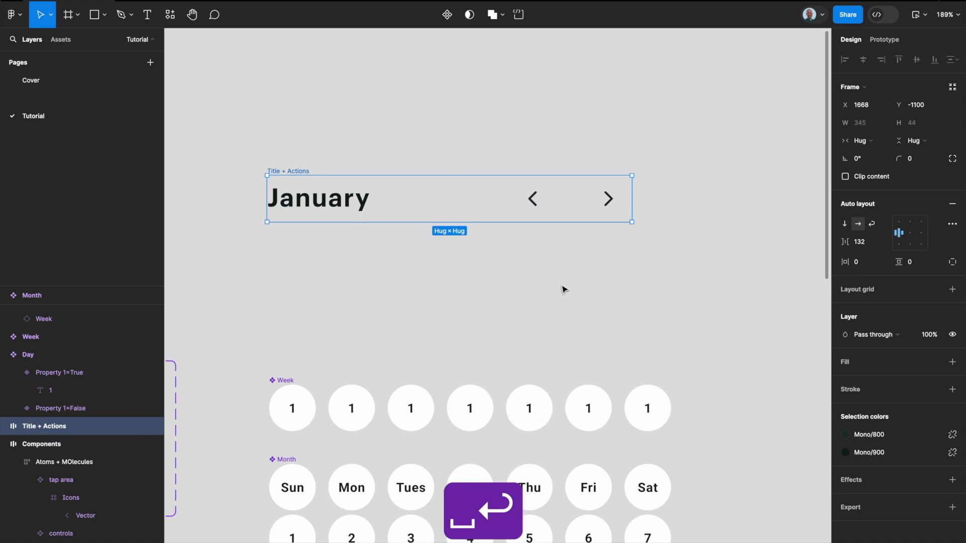
key("super+alt+k")
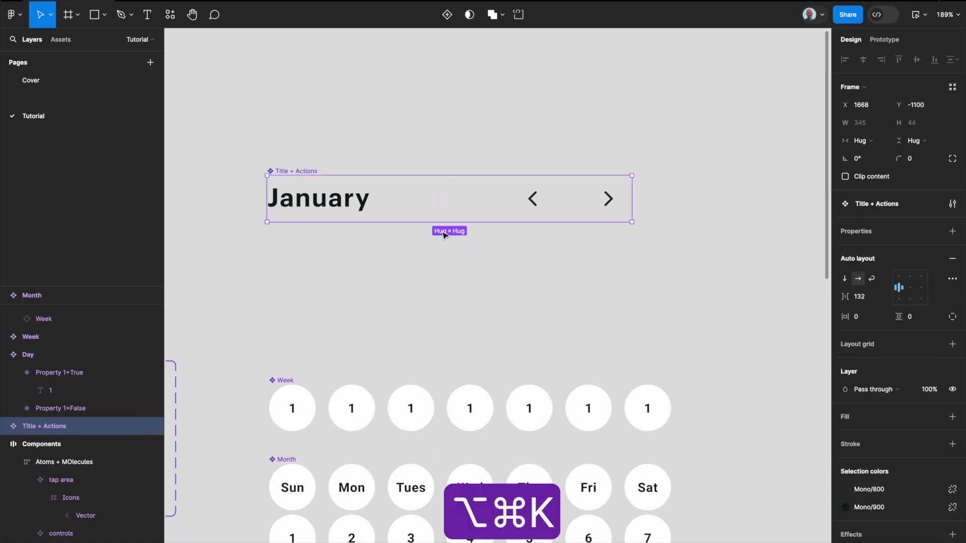
Step: Apply the Mono/White library color as the fill of the Title + Actions component
scroll(570, 239, "down", 5)
scroll(569, 238, "left", 2)
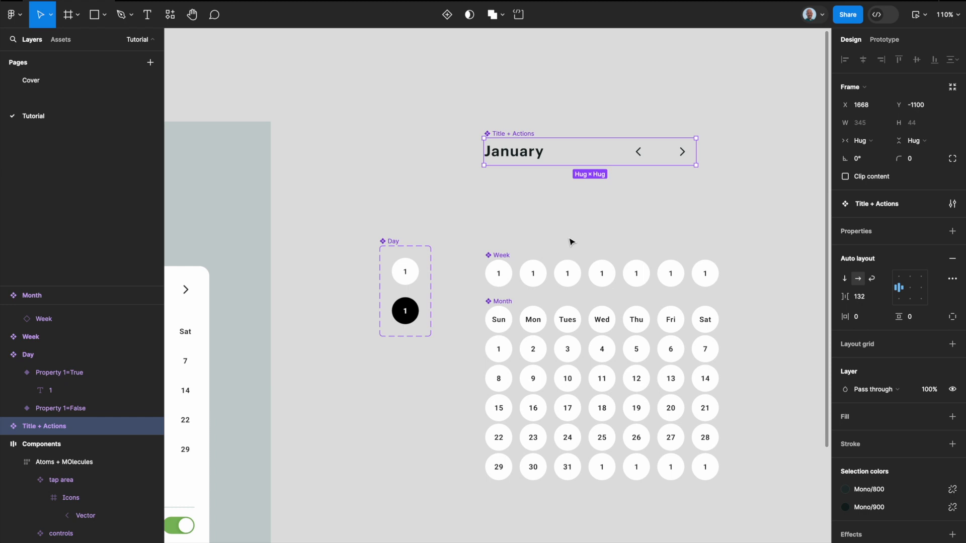
scroll(569, 238, "down", 4)
scroll(570, 242, "left", 3)
scroll(570, 242, "down", 1)
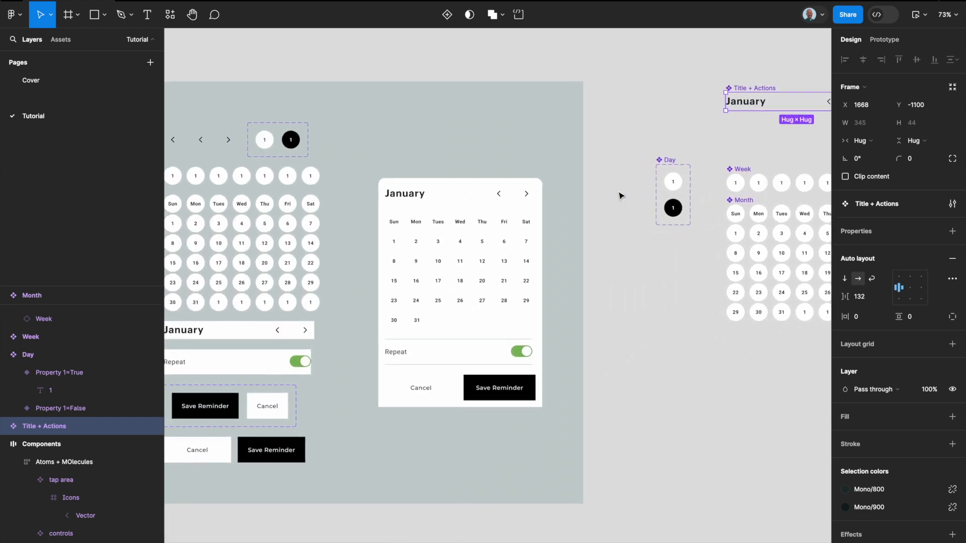
scroll(663, 222, "right", 3)
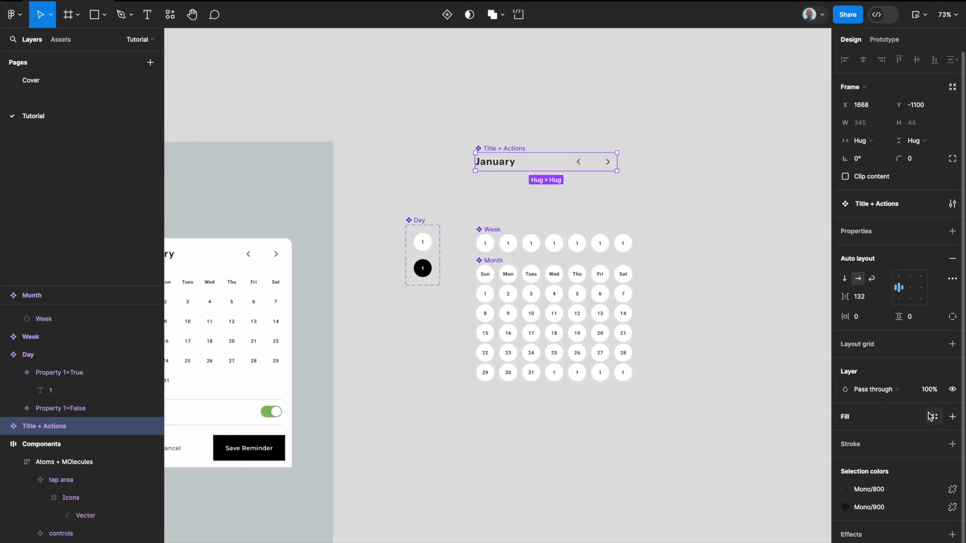
left_click(934, 416)
type("white")
key("Return")
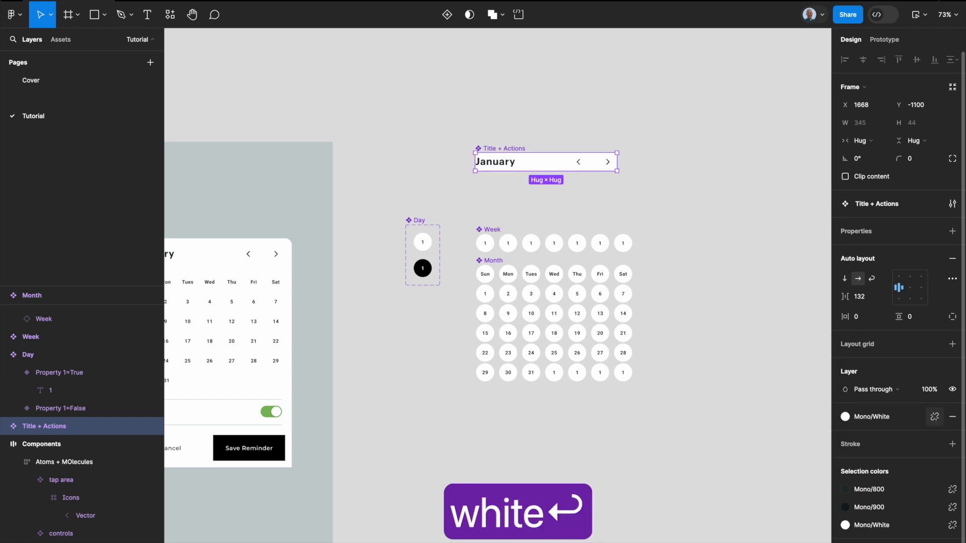
Step: Give the Title + Actions component a fixed width close to the Month grid's and set its item spacing to Auto
scroll(737, 231, "up", 5)
scroll(730, 228, "up", 2)
scroll(729, 227, "left", 5)
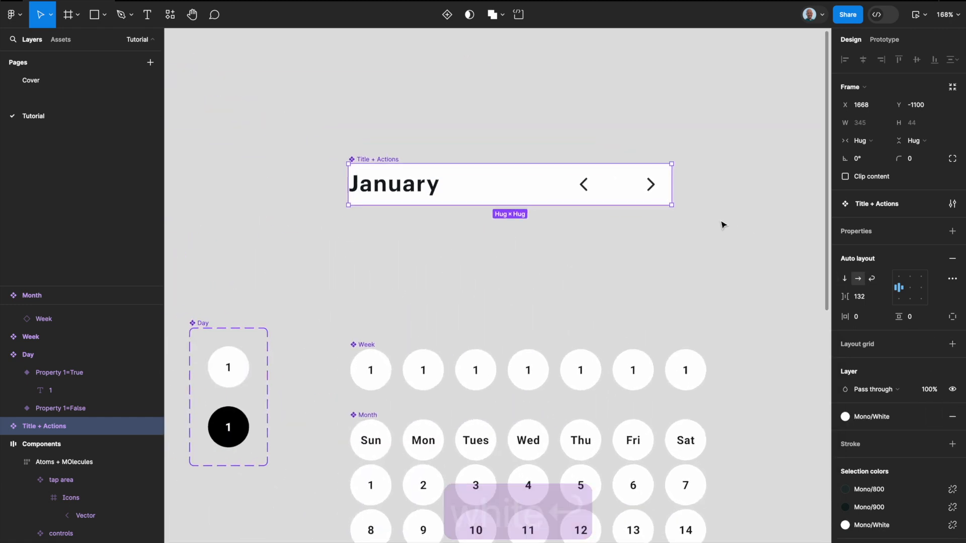
left_click_drag(669, 195, 739, 195)
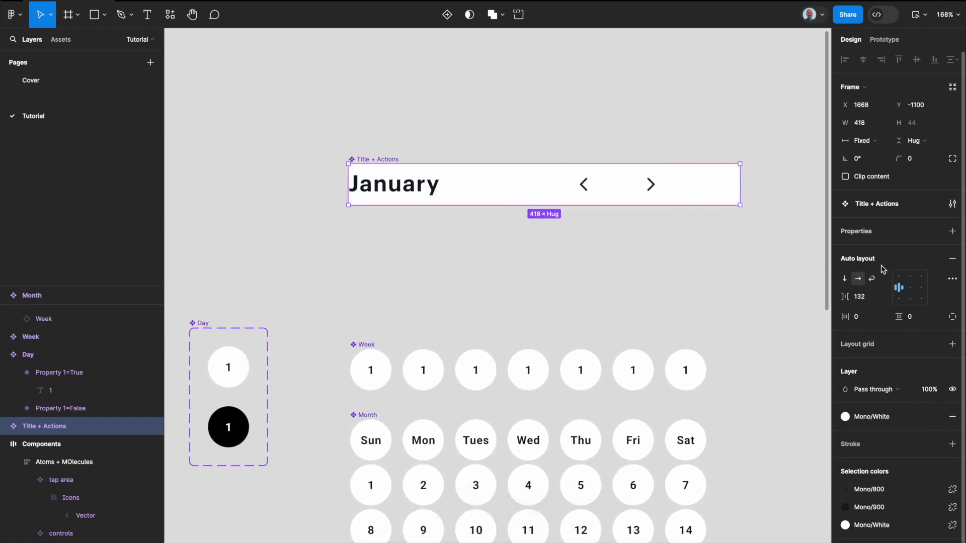
left_click(883, 297)
left_click(875, 310)
left_click(705, 238)
left_click(716, 200)
left_click_drag(739, 197, 689, 193)
Step: Widen the Week component to about 544 px and set its item spacing to Auto
scroll(689, 193, "down", 3)
scroll(655, 217, "right", 3)
scroll(656, 217, "down", 2)
scroll(566, 276, "right", 2)
scroll(567, 277, "down", 1)
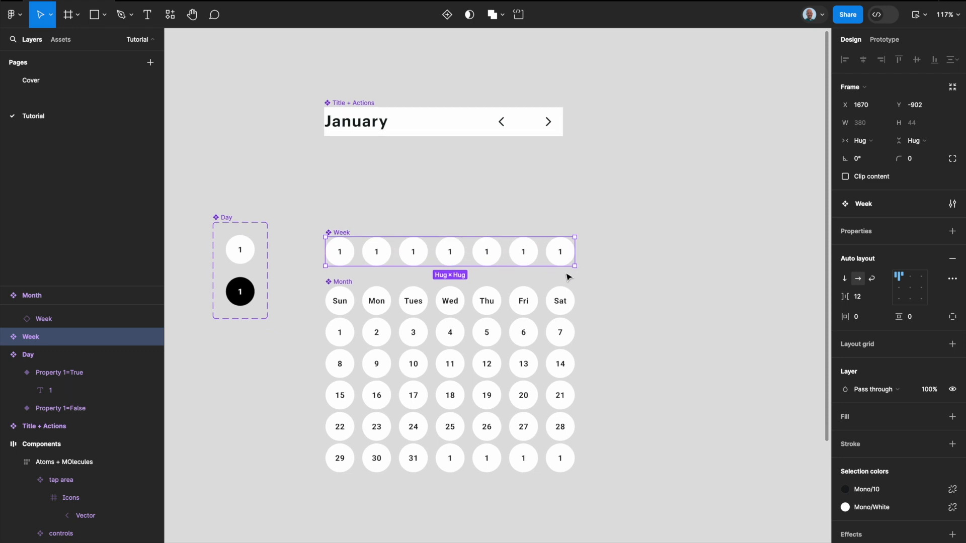
left_click_drag(575, 254, 683, 254)
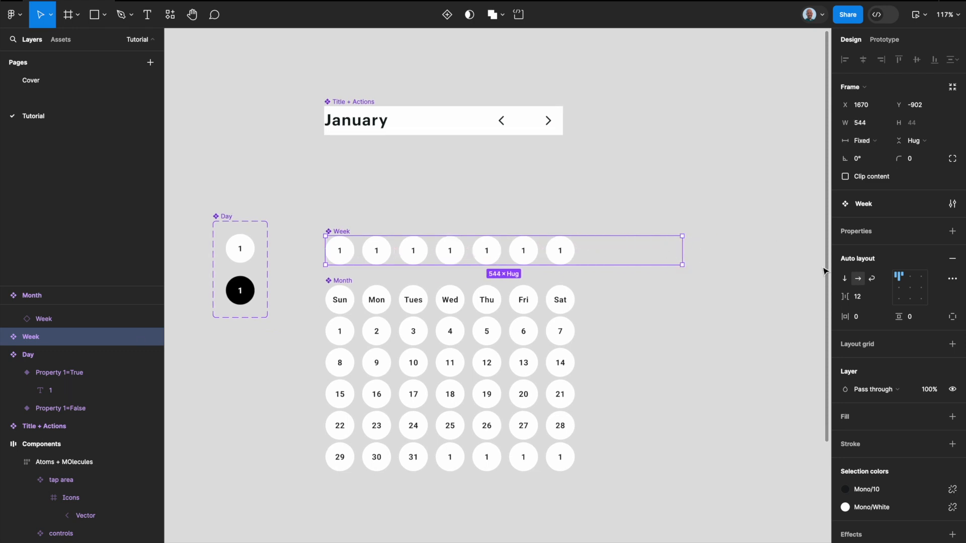
left_click(888, 297)
left_click(860, 309)
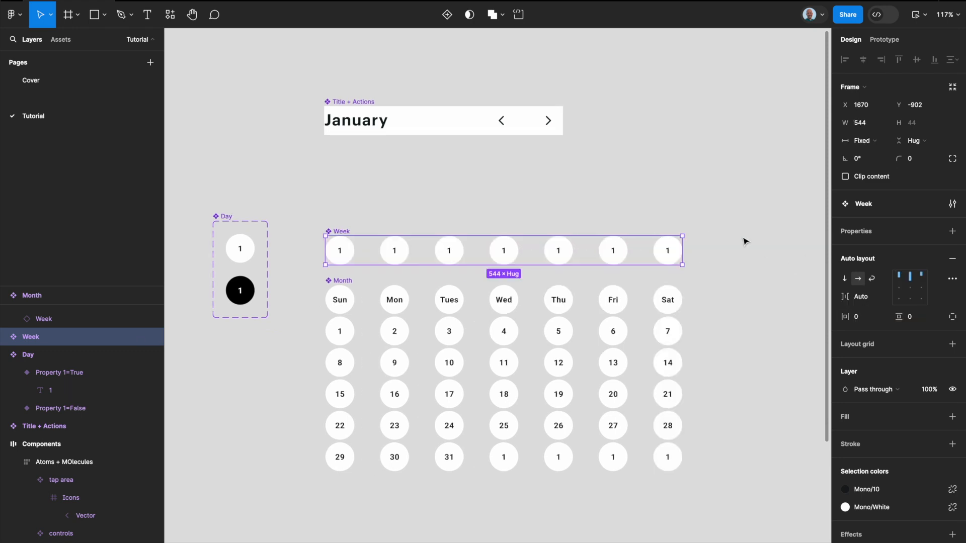
Step: Narrow the Week component to a fixed width of about 368 px
left_click(416, 209)
left_click(341, 230)
left_click_drag(683, 256, 567, 256)
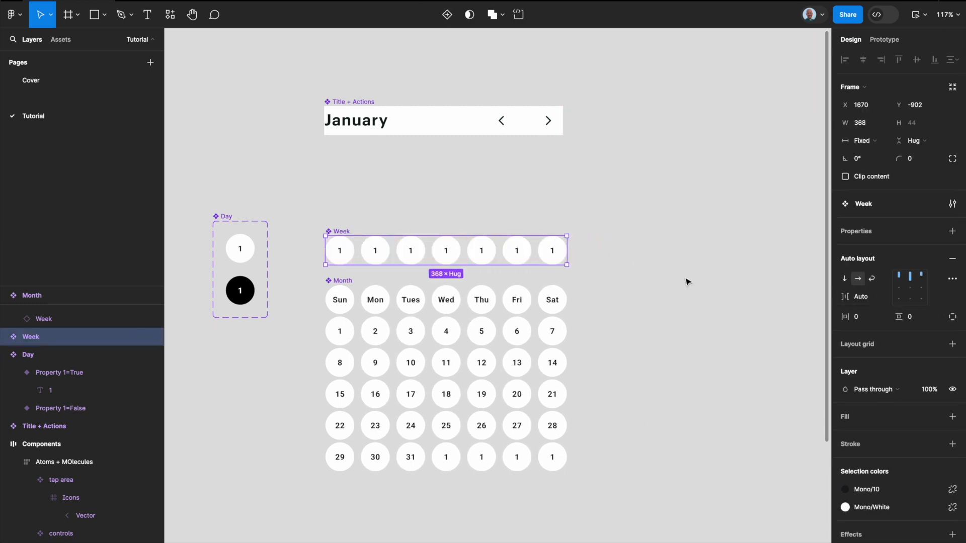
left_click(656, 287)
scroll(657, 287, "down", 2)
left_click(415, 254)
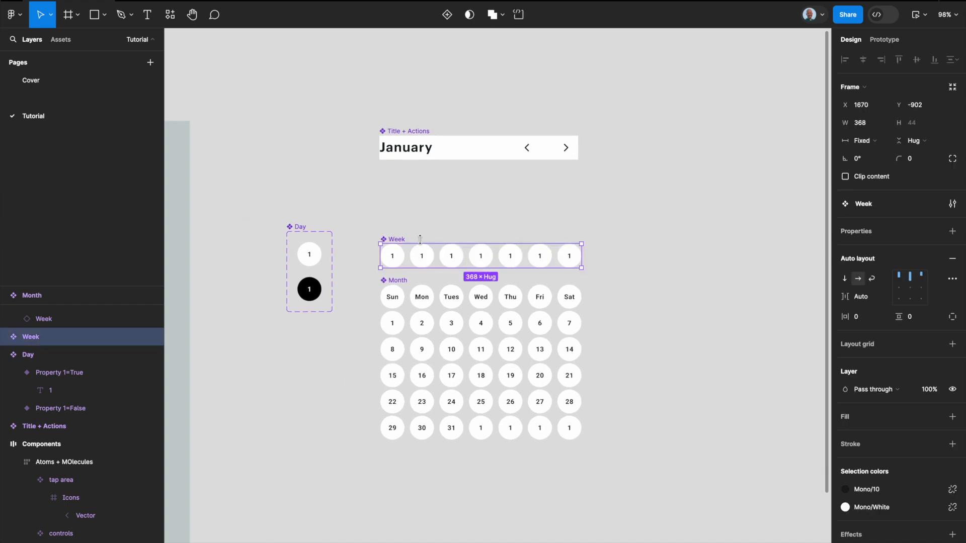
left_click(654, 240)
Step: Copy the green toggle from the Label + Control component to below Title + Actions, aligned with the header's end
scroll(531, 260, "down", 3)
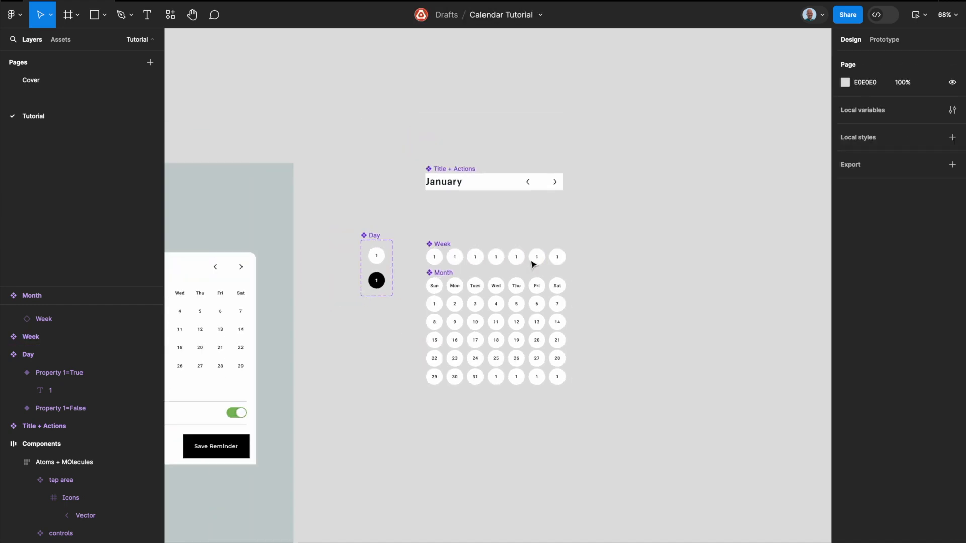
scroll(480, 270, "left", 10)
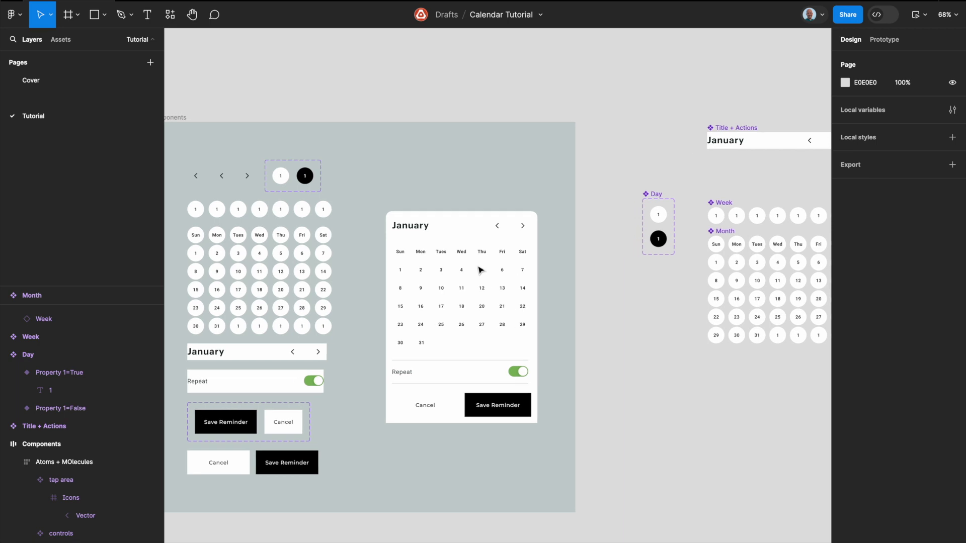
left_click(289, 380)
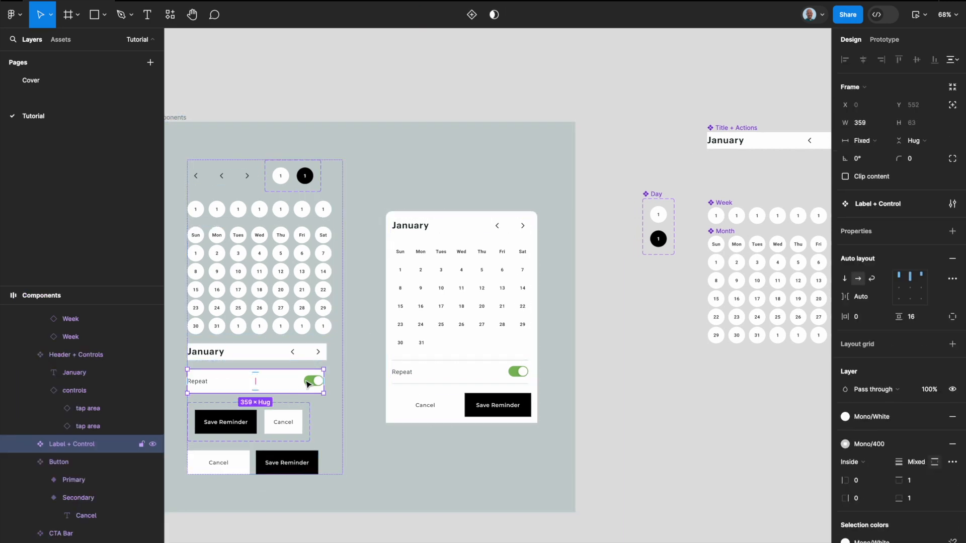
left_click(311, 384)
left_click_drag(311, 383, 759, 173)
scroll(758, 175, "right", 5)
left_click_drag(622, 175, 696, 171)
Step: Copy the Repeat label from the Label + Control component and place it level with the toggle, below the January heading
scroll(603, 213, "left", 6)
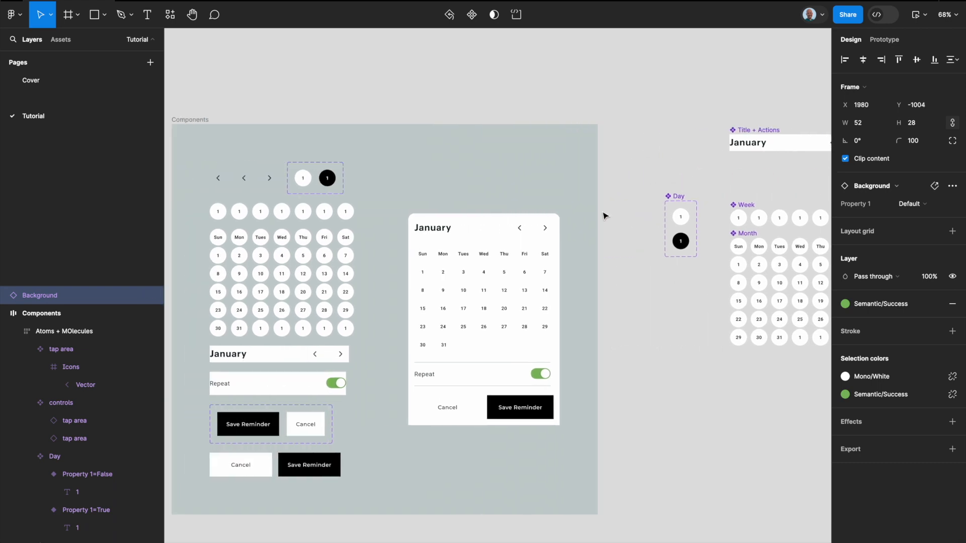
left_click(228, 389)
left_click_drag(228, 388, 741, 174)
scroll(742, 173, "up", 6)
left_click_drag(467, 210, 479, 222)
Step: Wrap the Repeat label and the toggle in a horizontal auto layout frame and name it label + control
left_click(679, 217, "shift")
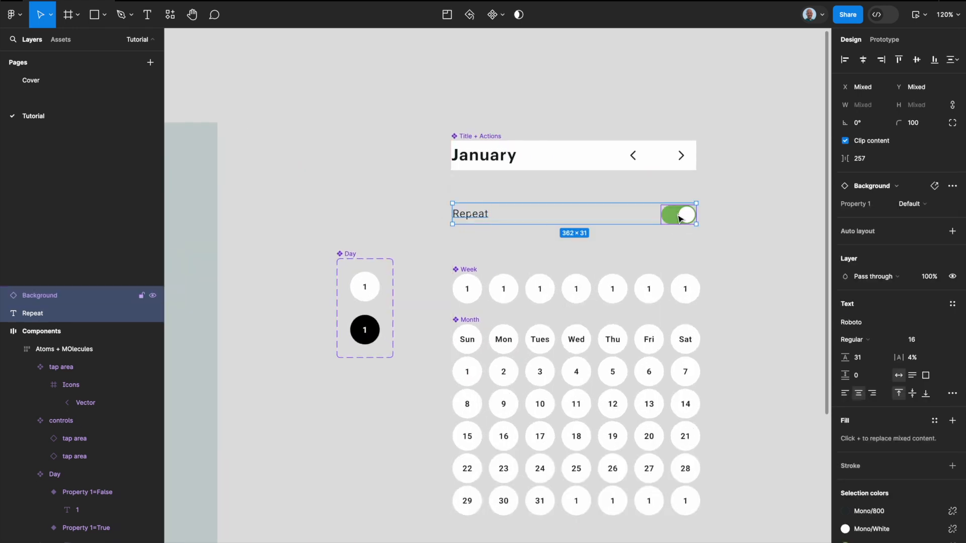
key("shift+a")
double_click(475, 200)
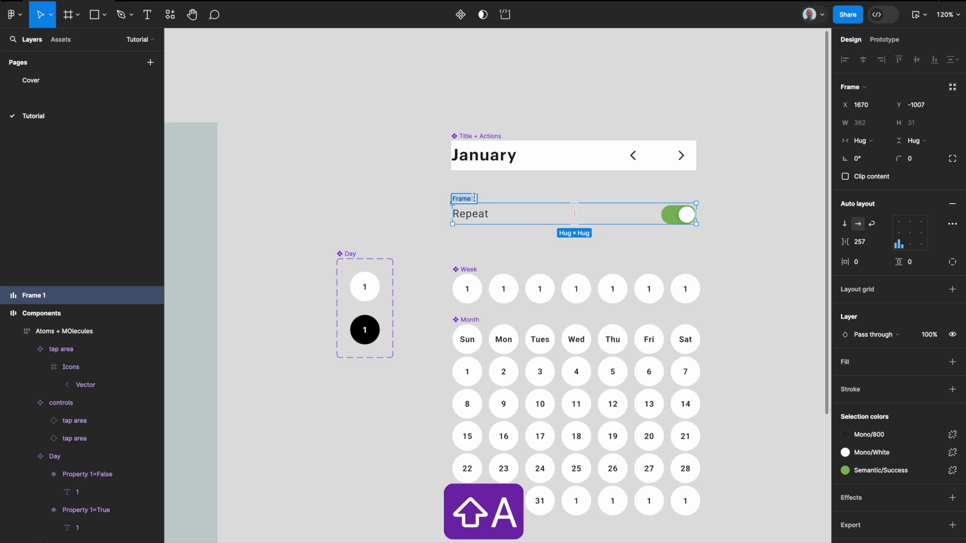
type("label + ")
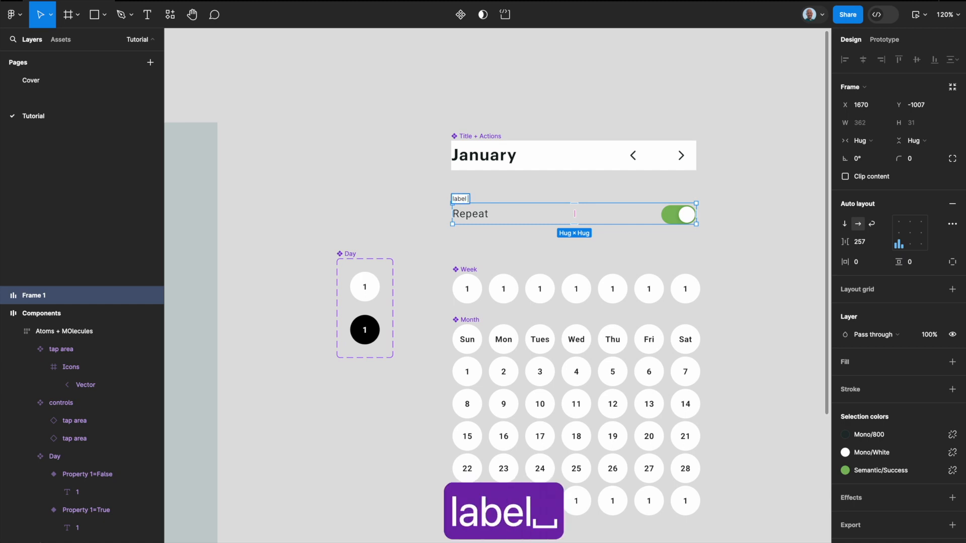
type("control")
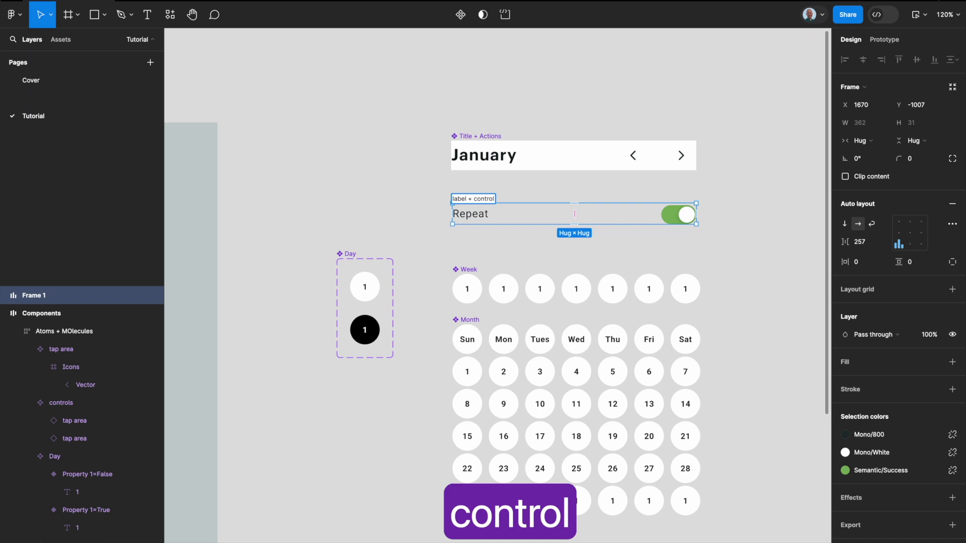
key("Return")
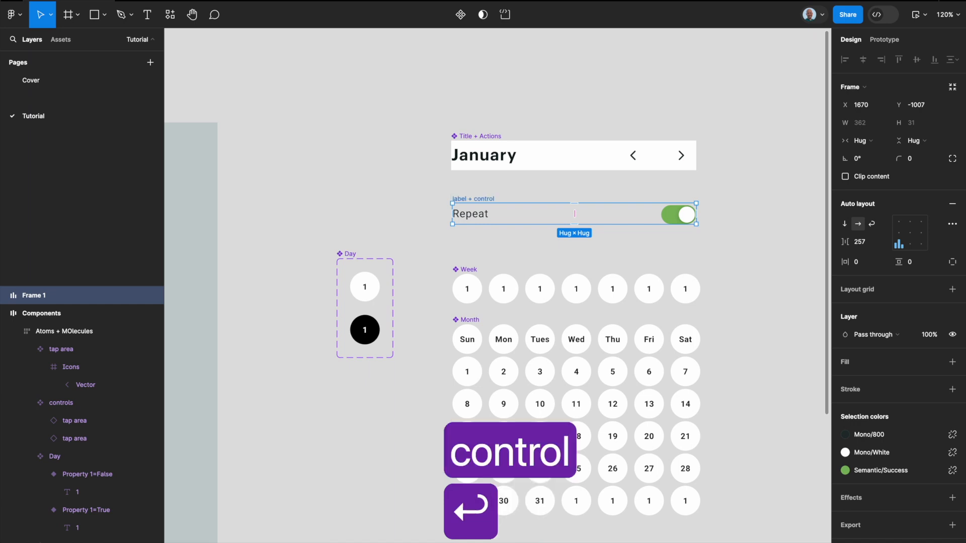
Step: Fill the label + control frame with the Mono/White library color and convert it into a component
left_click(933, 361)
type("white")
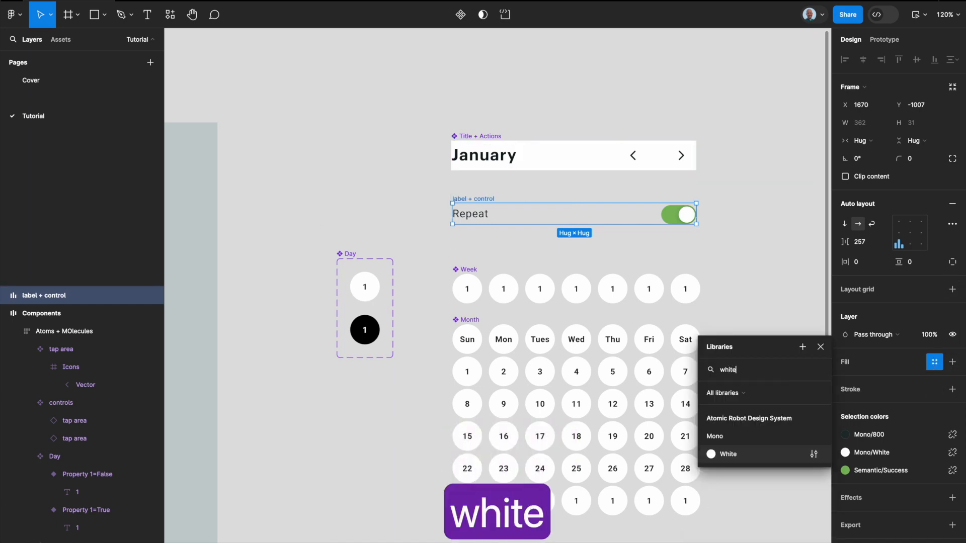
key("Return")
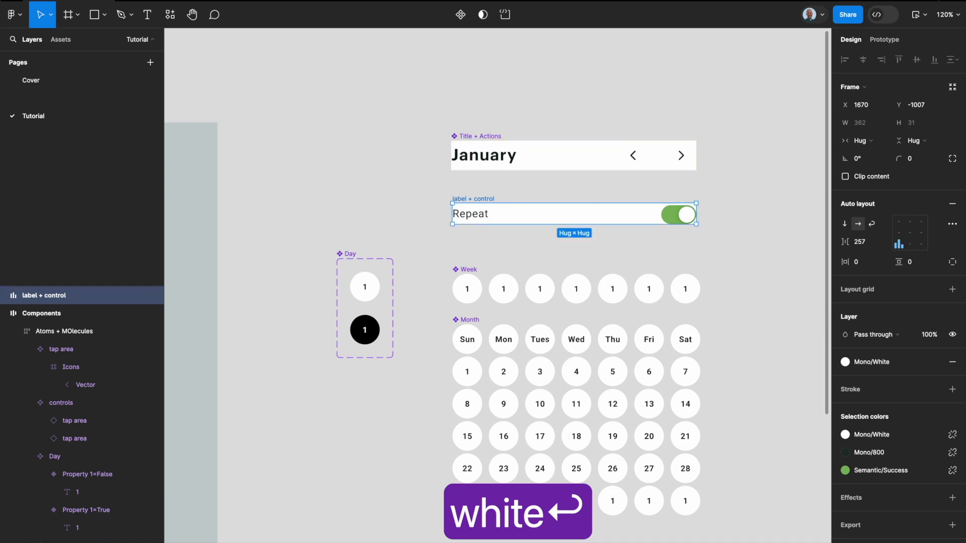
key("alt+super+k")
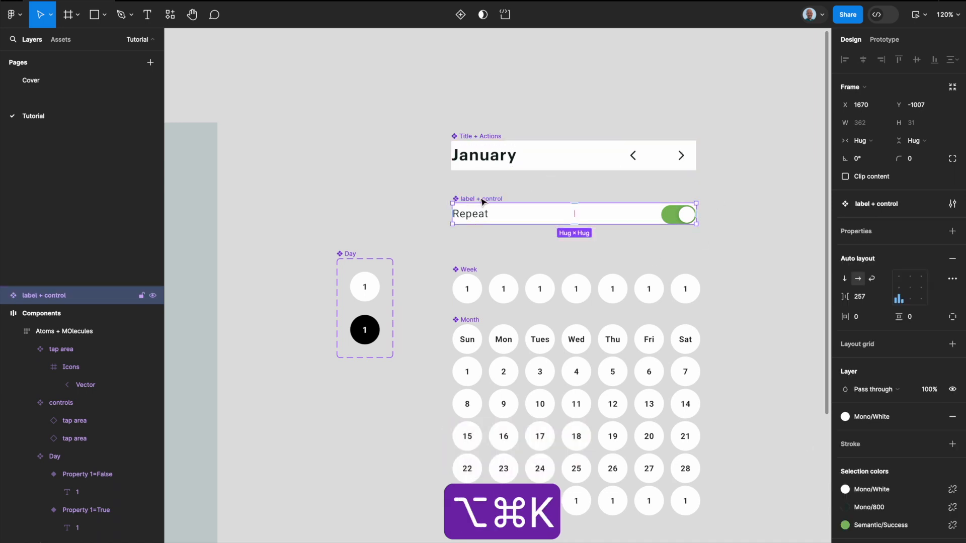
Step: Set the vertical padding of the label + control component to 16
left_click(912, 318)
type("15")
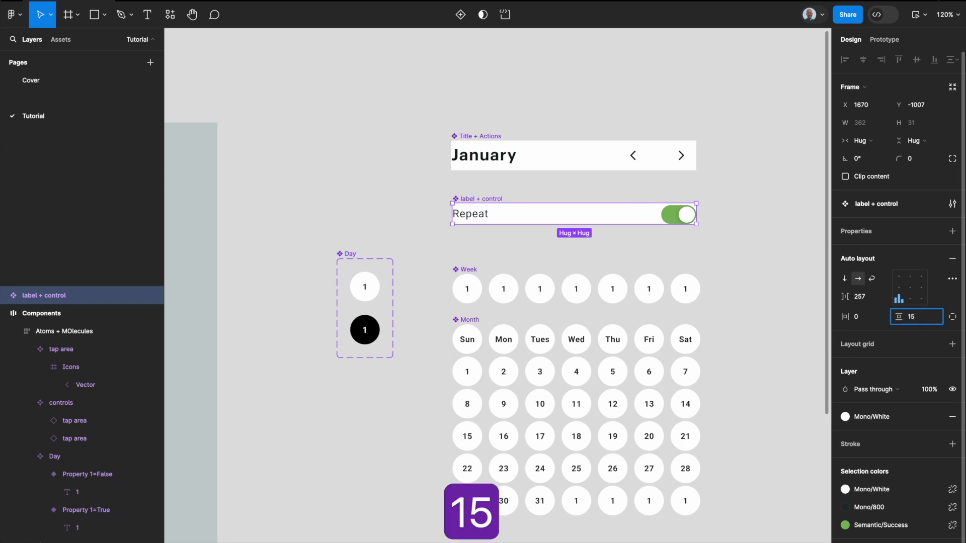
key("BackSpace")
type("6")
key("Return")
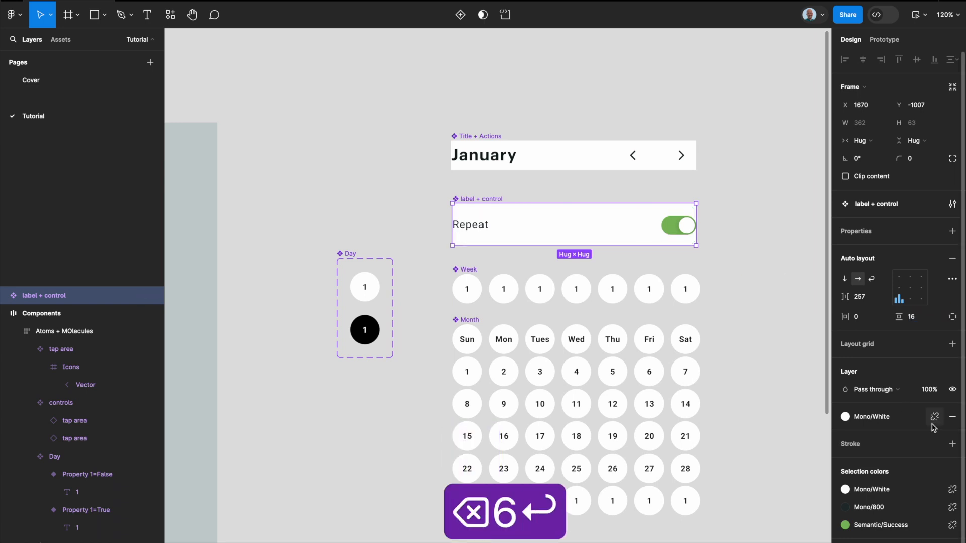
Step: Add a stroke to the label + control component using the Mono/400 library color
left_click(936, 444)
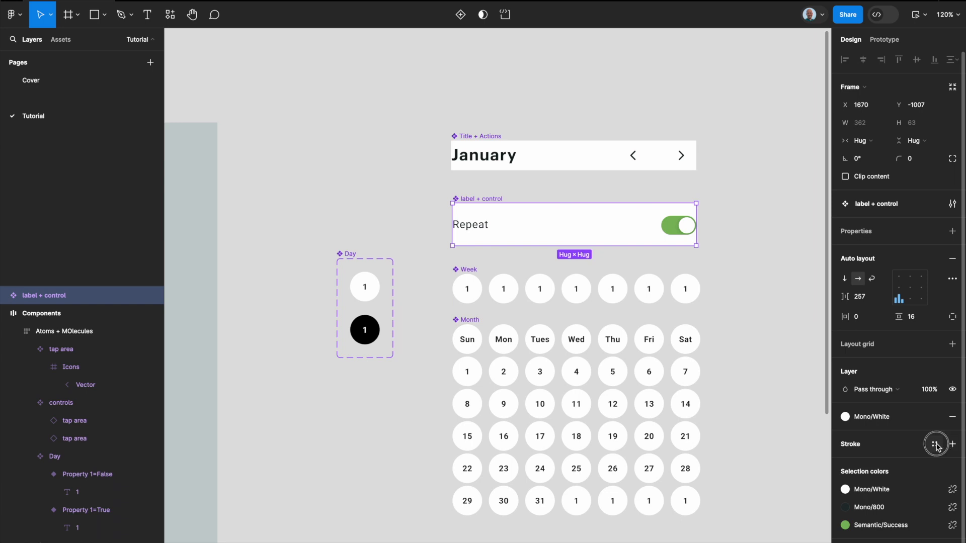
left_click(893, 447)
left_click(854, 445)
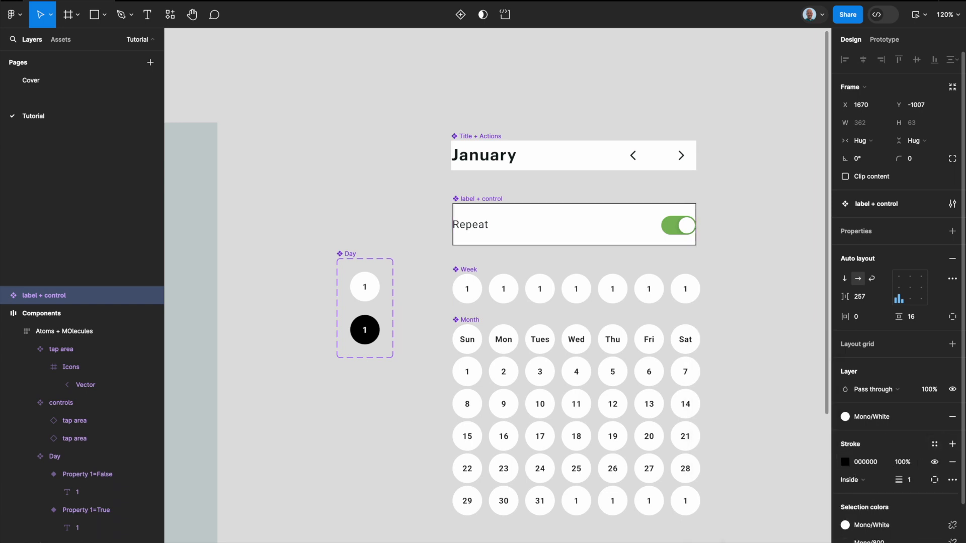
left_click(934, 443)
scroll(735, 496, "down", 5)
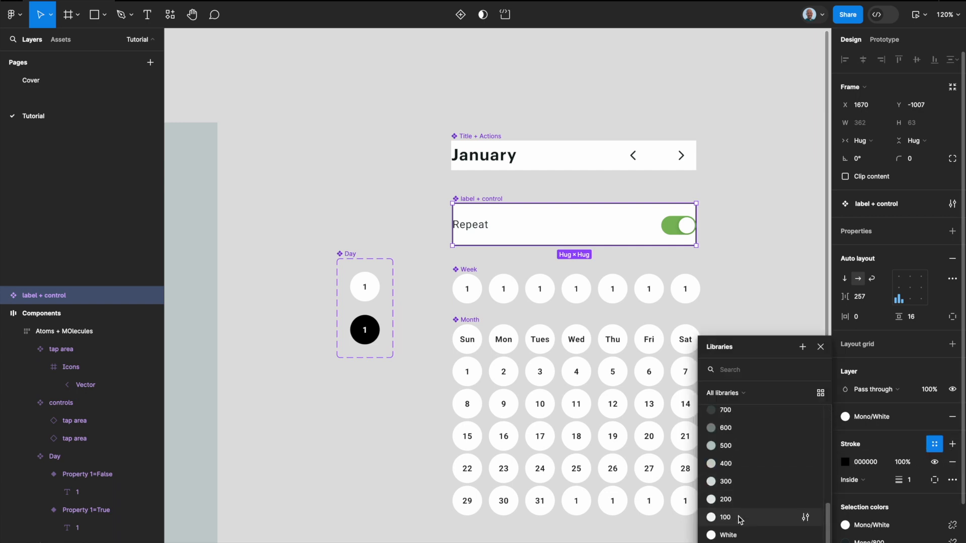
left_click(740, 464)
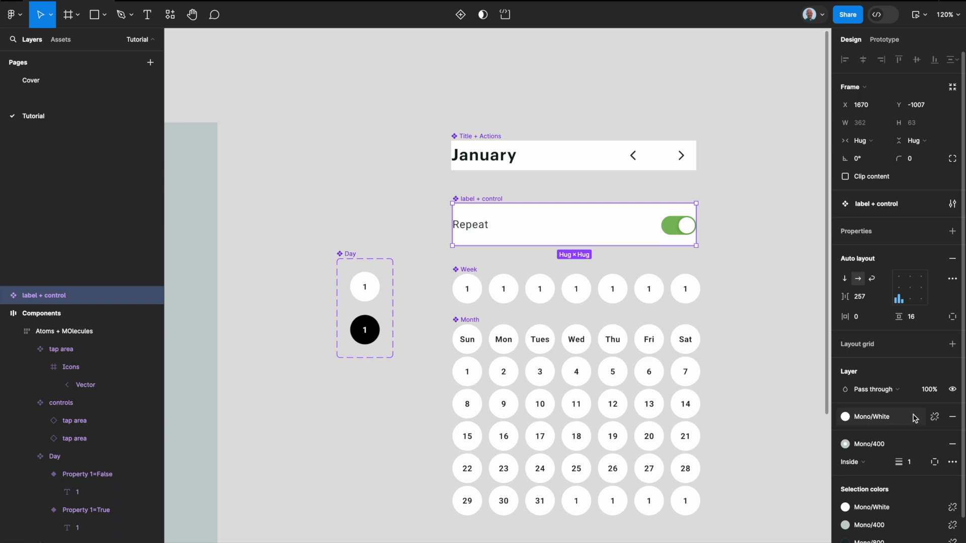
Step: Customize the label + control stroke per side, setting the left and right widths to 0
left_click(934, 462)
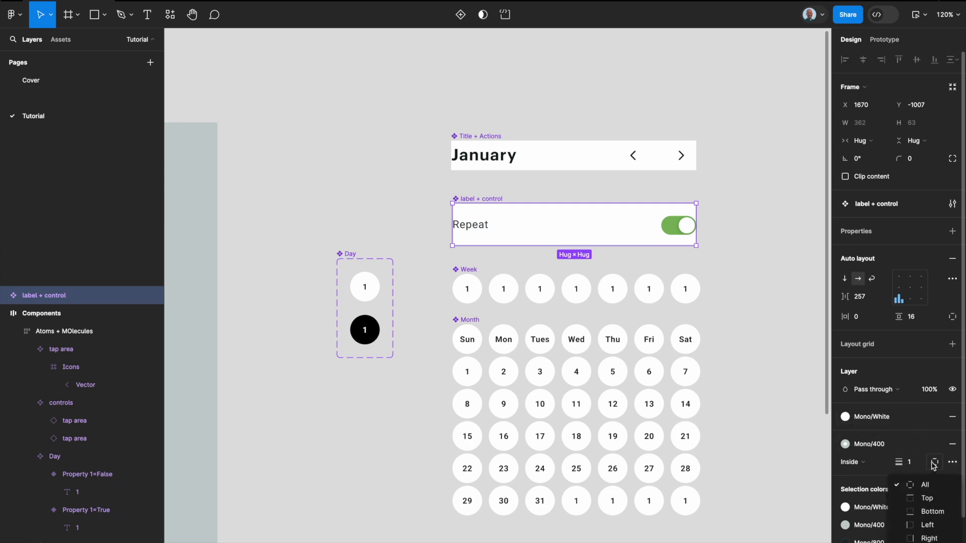
left_click(928, 538)
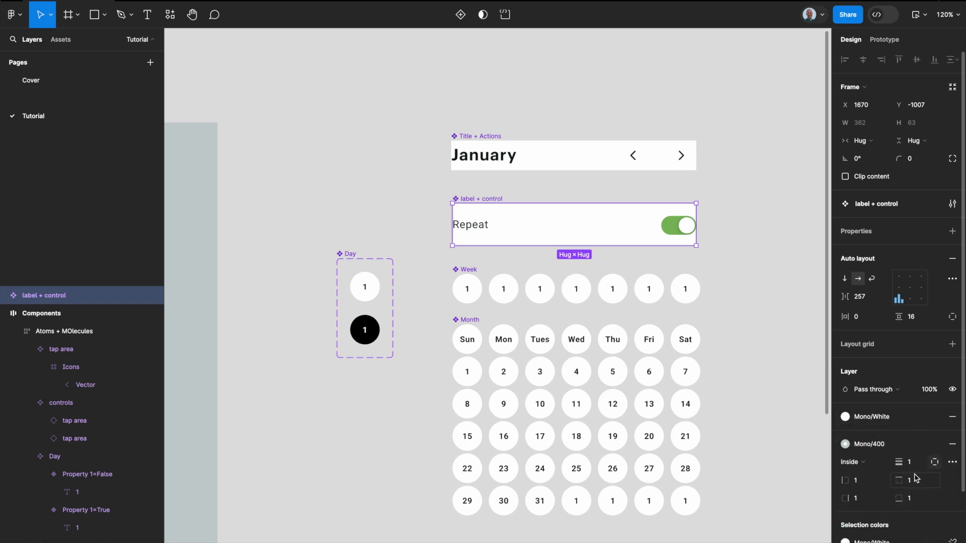
left_click(851, 486)
type("0")
left_click(864, 499)
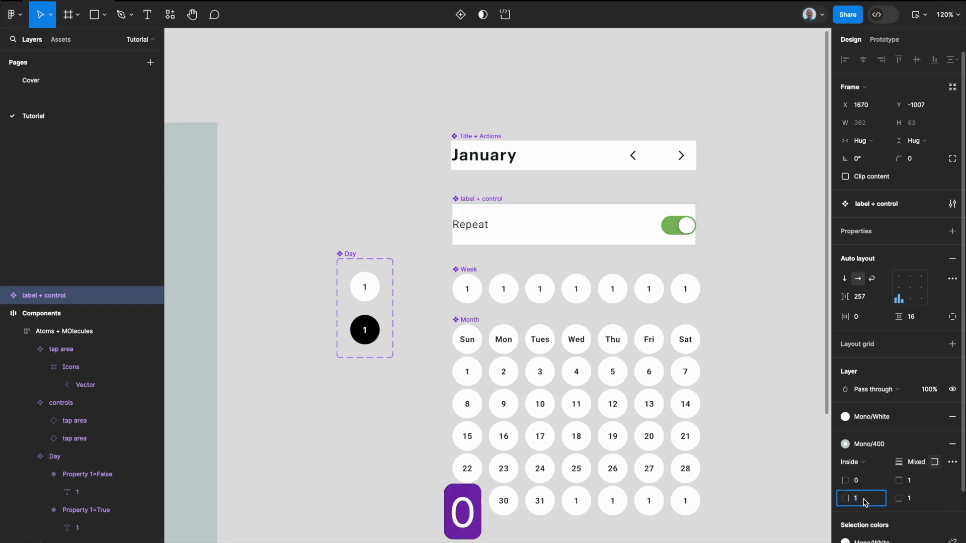
type("0")
key("Return")
left_click(760, 262)
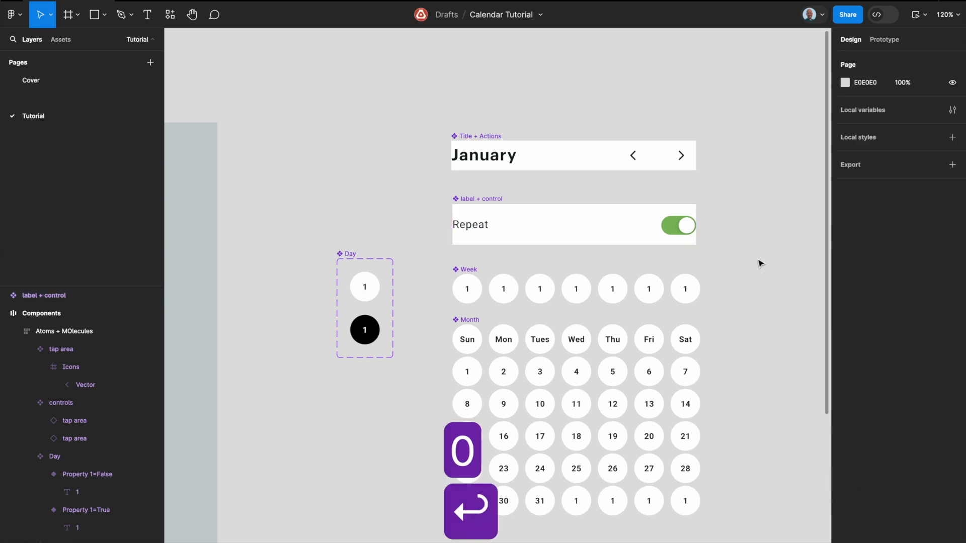
Step: Copy the Save Reminder text from the existing primary button to the empty canvas below the Month component
scroll(760, 262, "down", 5)
scroll(759, 262, "left", 5)
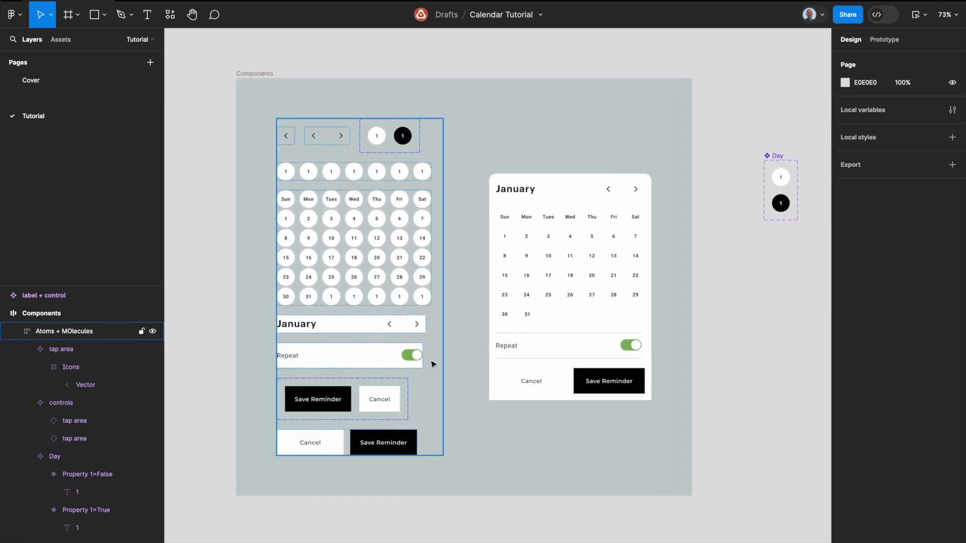
double_click(326, 400)
scroll(330, 406, "down", 3)
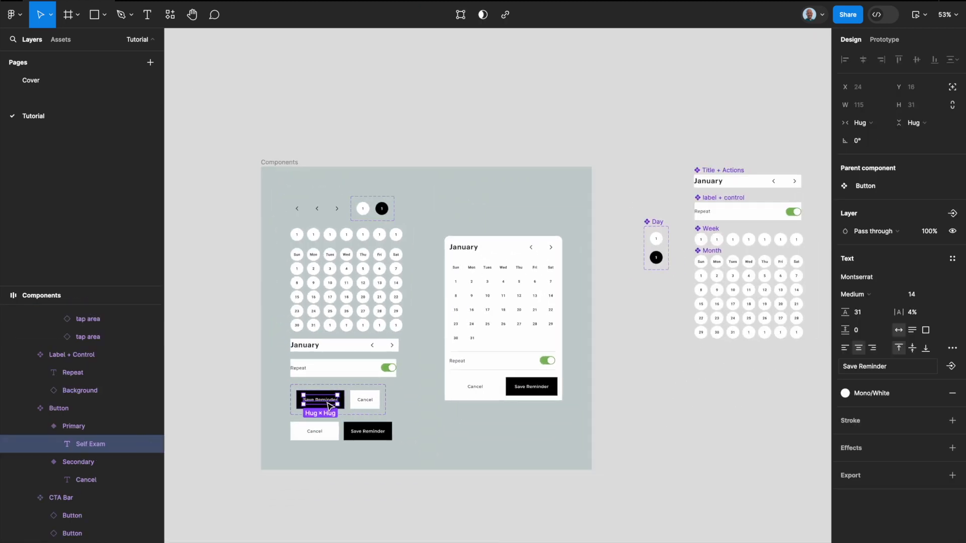
left_click(368, 403)
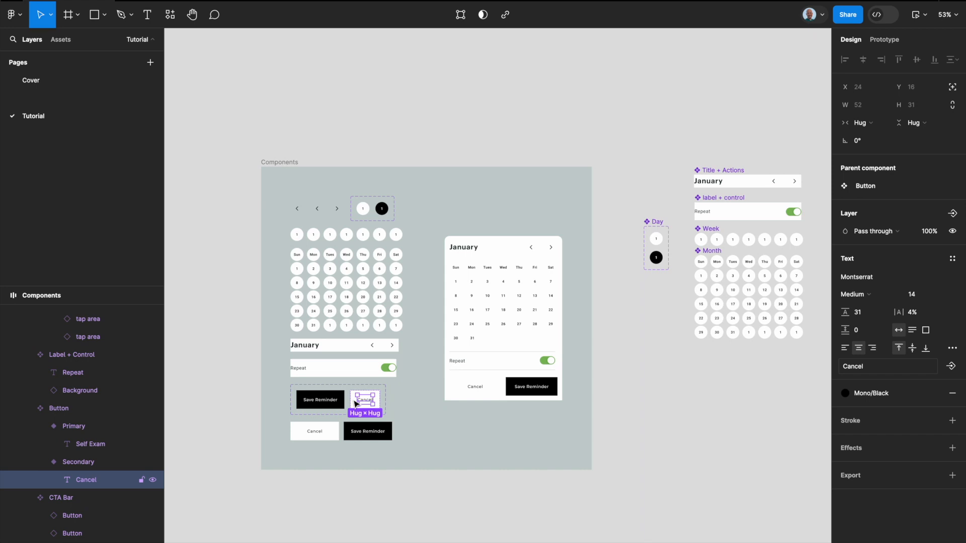
left_click(317, 404)
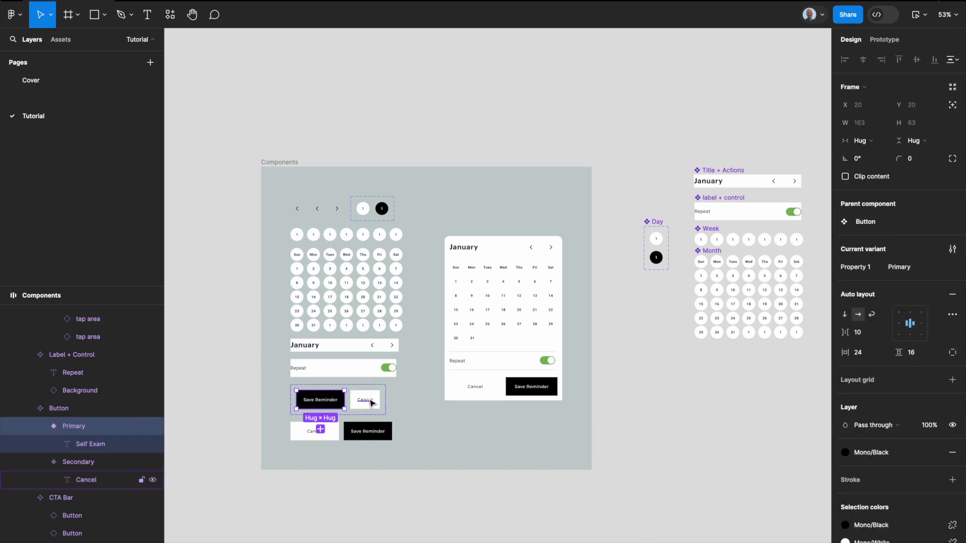
left_click(322, 402)
left_click_drag(322, 402, 709, 382)
scroll(703, 375, "right", 2)
scroll(669, 375, "up", 5)
scroll(669, 376, "right", 3)
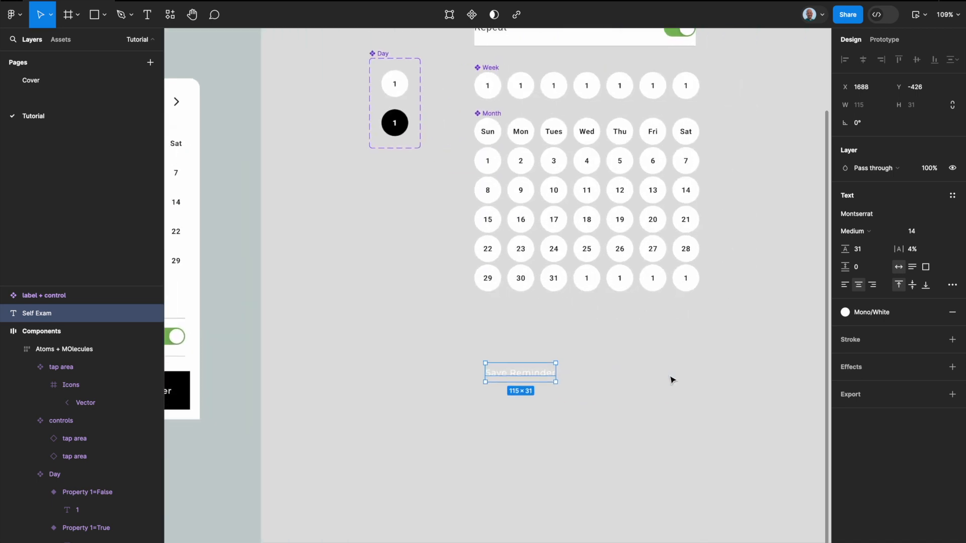
Step: Move the copied Save Reminder text closer to the Month grid, at about X 1675, Y -451
scroll(554, 364, "up", 5)
scroll(528, 382, "up", 1)
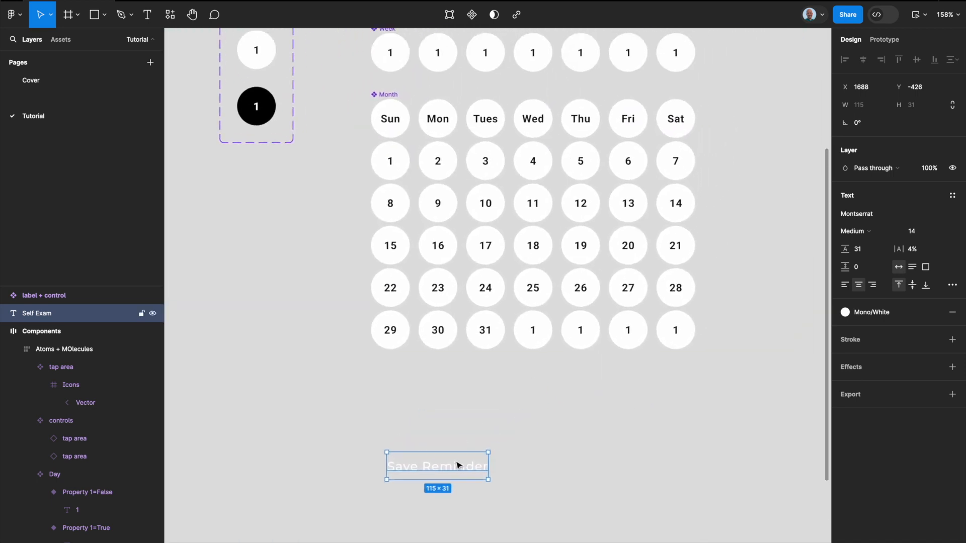
left_click_drag(457, 468, 443, 447)
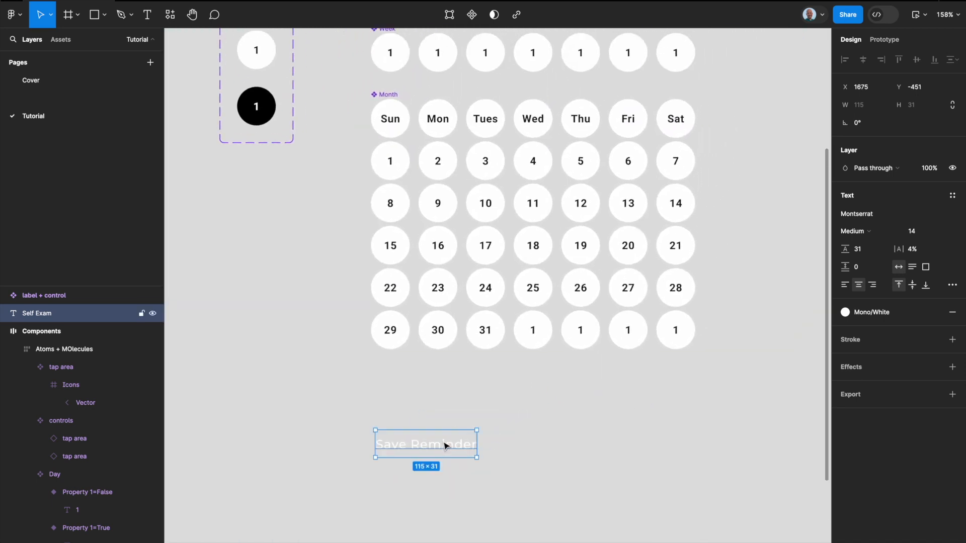
scroll(444, 445, "left", 1)
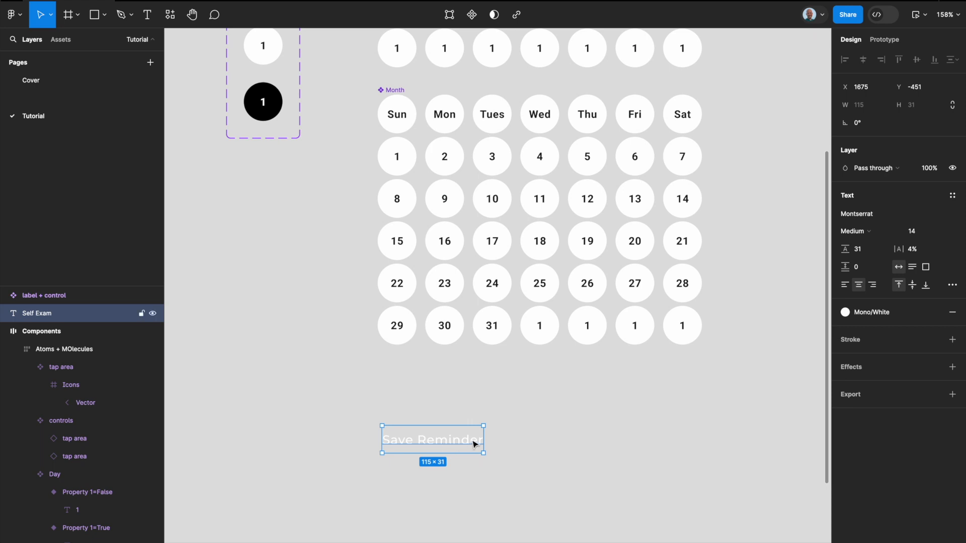
Step: Wrap the Save Reminder text in an auto layout frame and name it Button
key("shift+a")
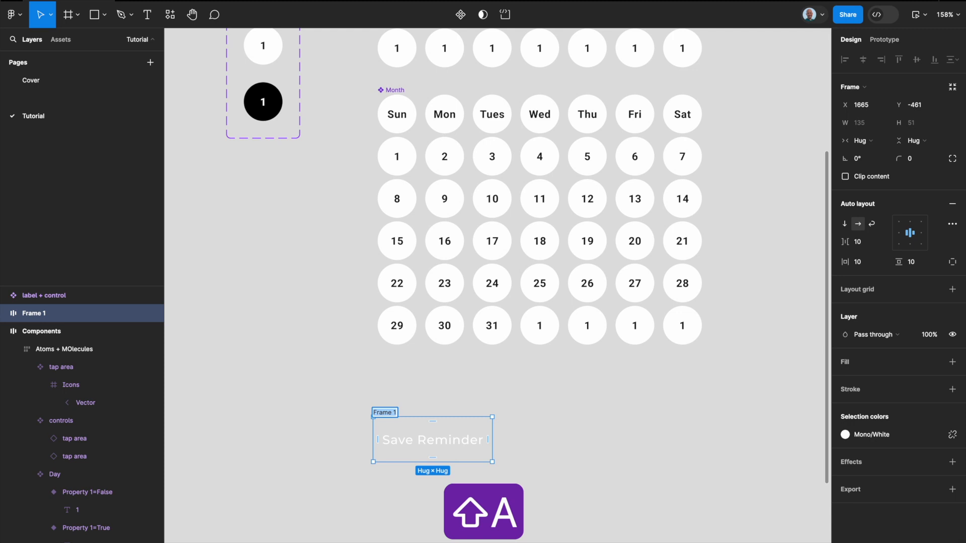
type("Button")
key("Return")
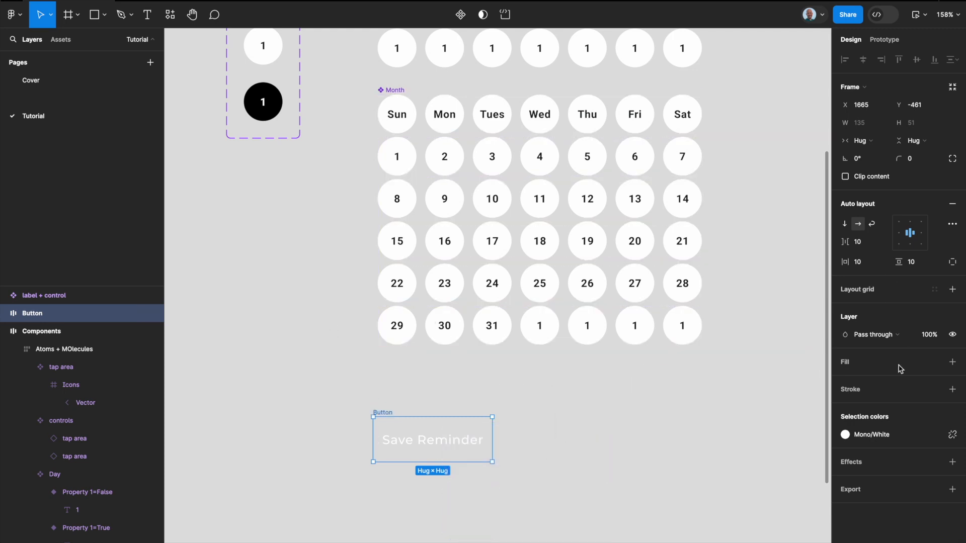
Step: Fill the Button frame with the Mono/Black library color and convert it into a component
left_click(935, 362)
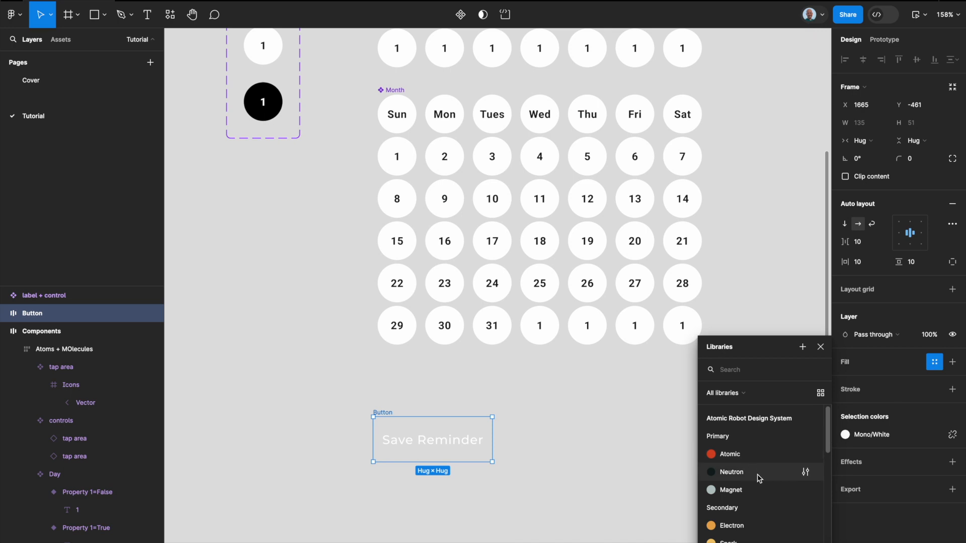
type("bla")
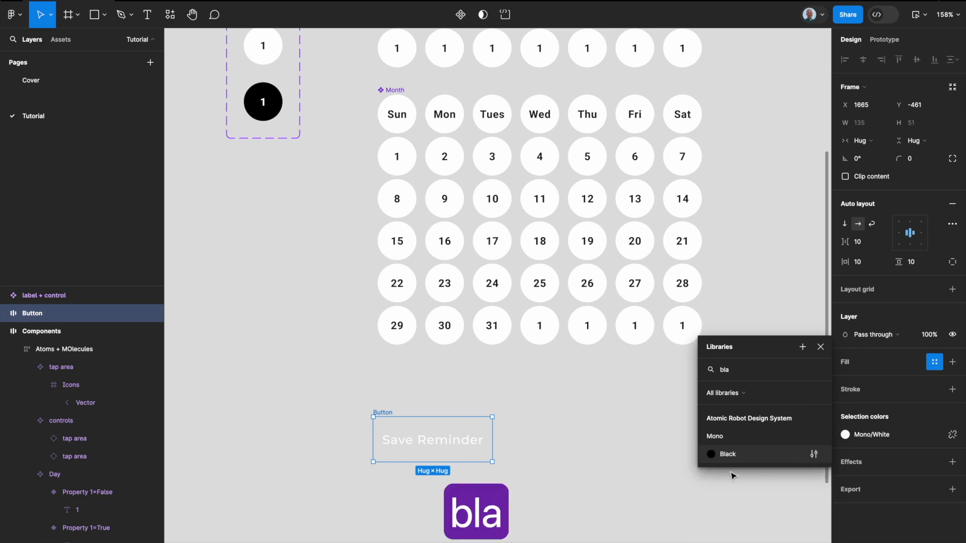
left_click(756, 462)
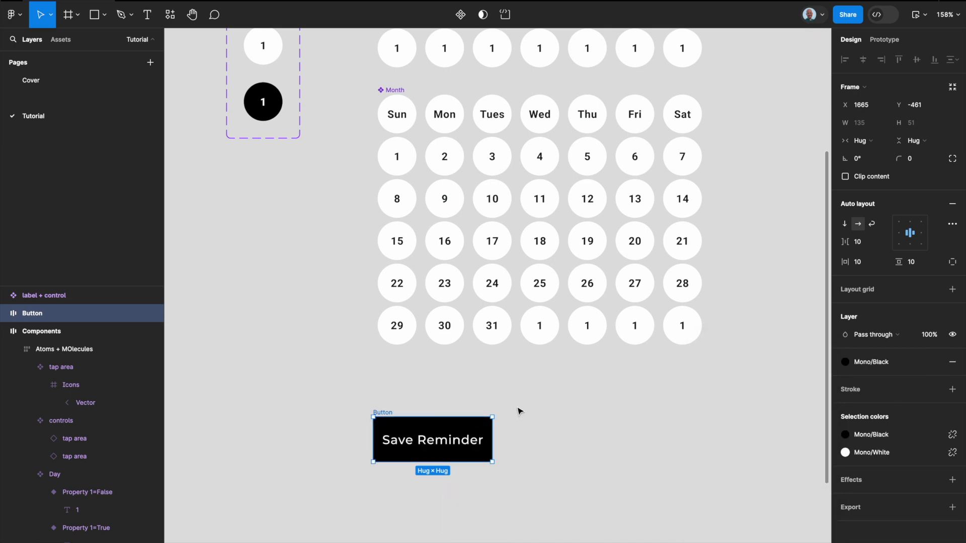
key("alt+super+k")
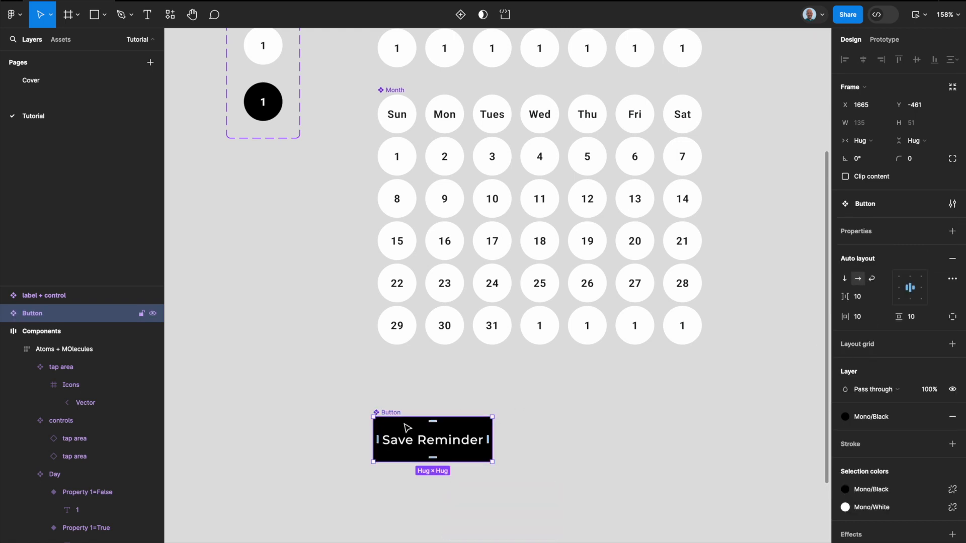
Step: Add a second variant to the Button component and arrange the variant set in a horizontal auto layout
left_click(461, 15)
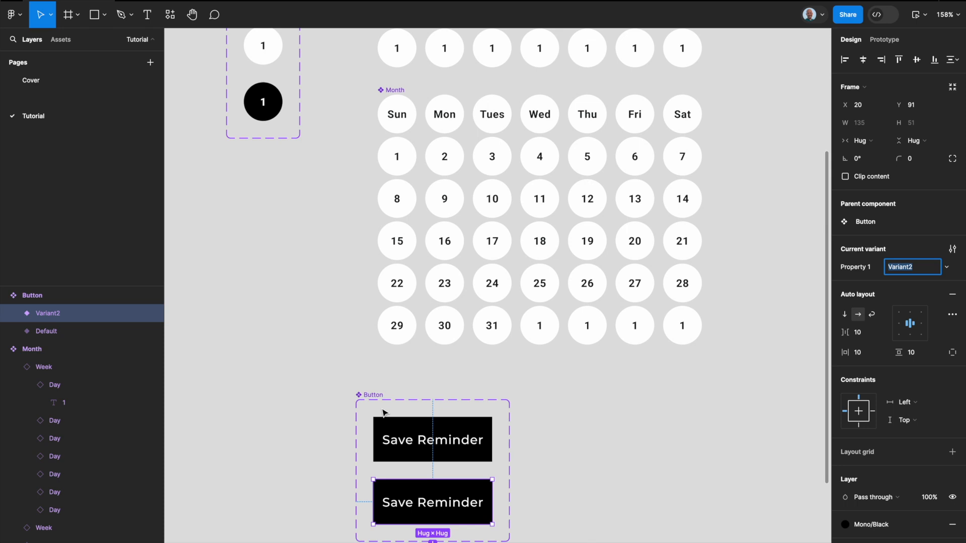
key("shift+a")
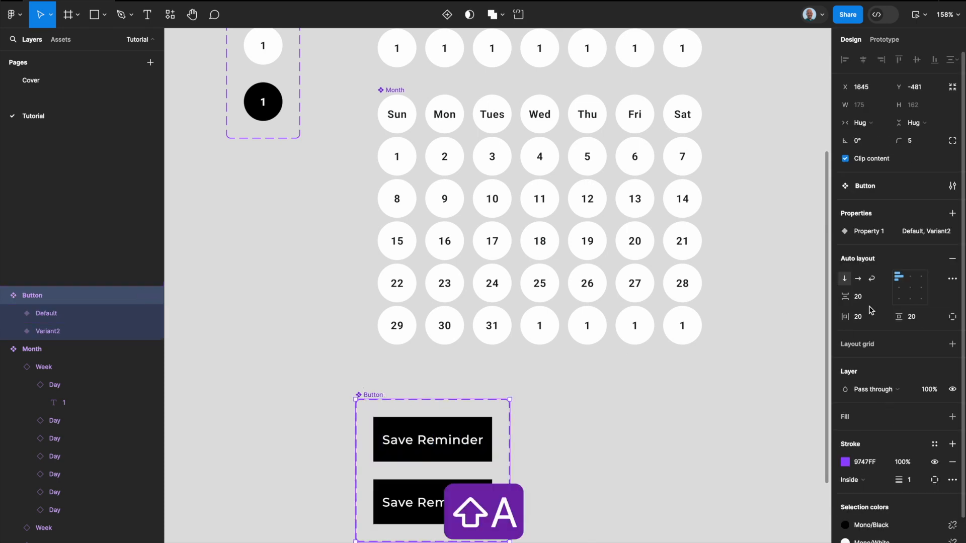
left_click(857, 278)
Step: Change the second Button variant's Save Reminder text color to Mono/Black
double_click(600, 436)
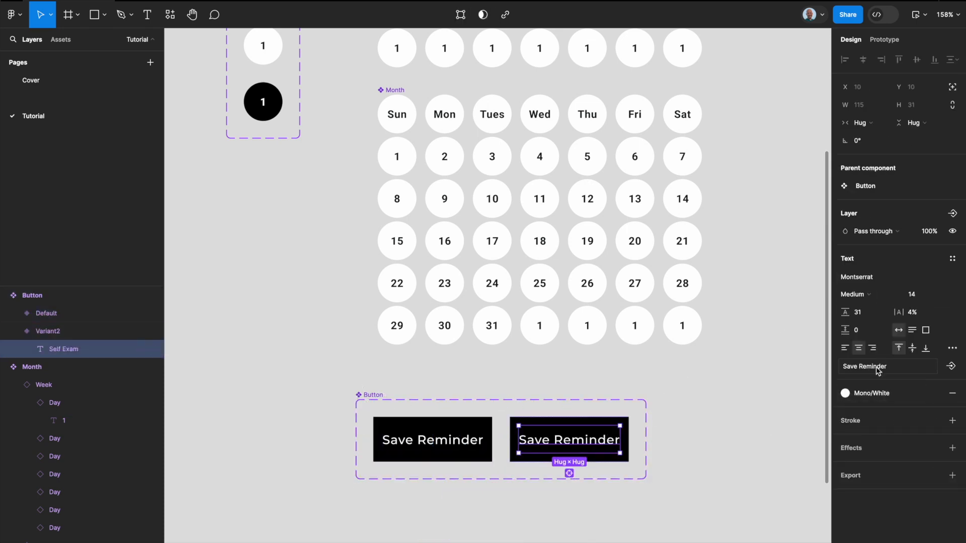
left_click(868, 394)
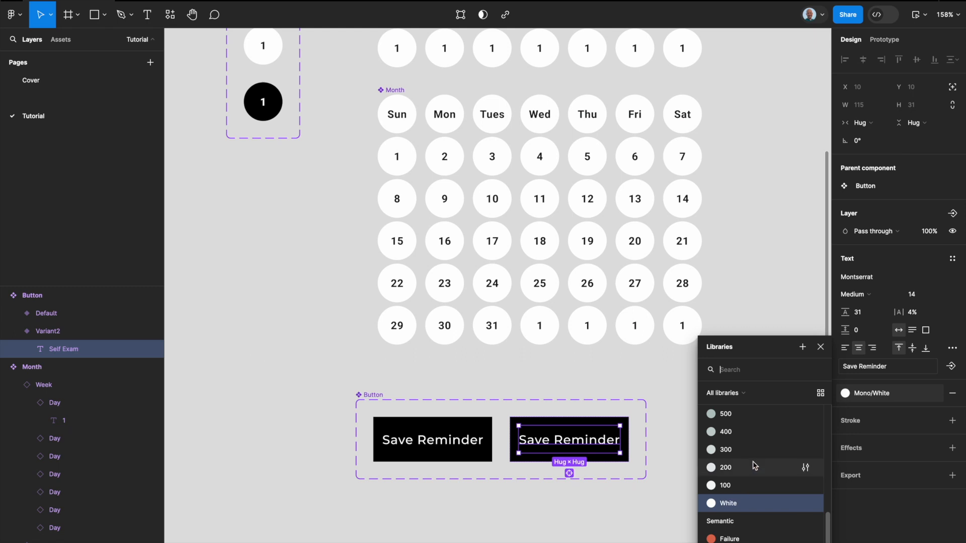
type("blas")
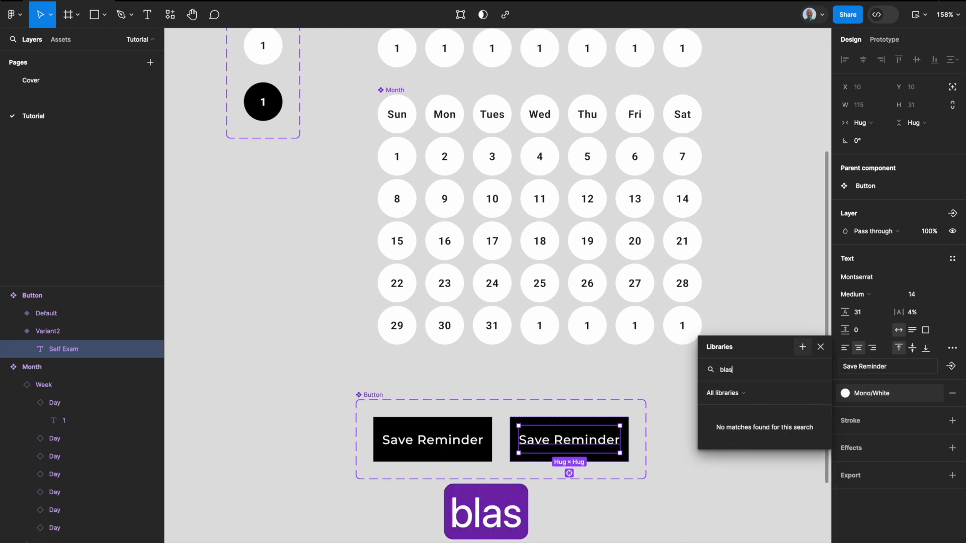
key("BackSpace")
left_click(729, 454)
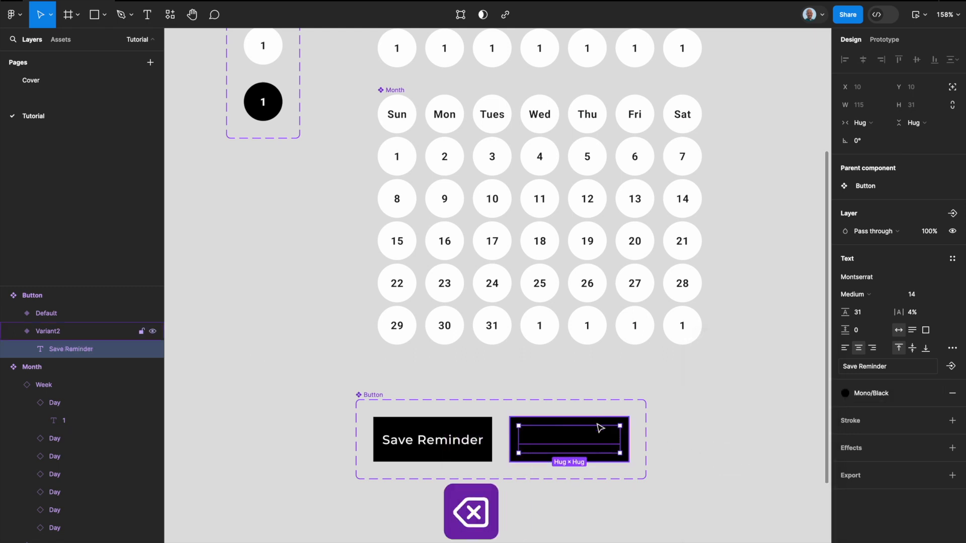
Step: Fill the second Button variant's background with the Mono/White library color
key("Escape")
left_click(862, 448)
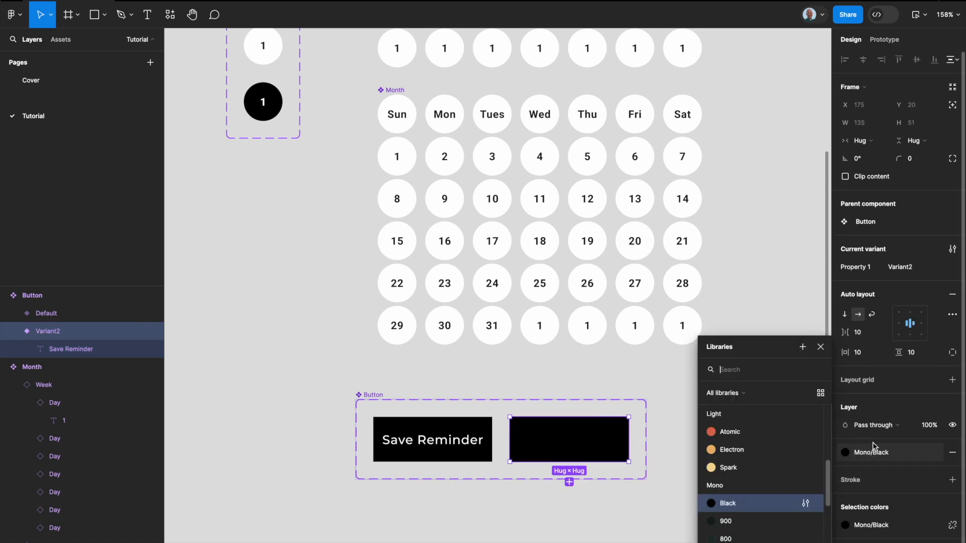
type("whi")
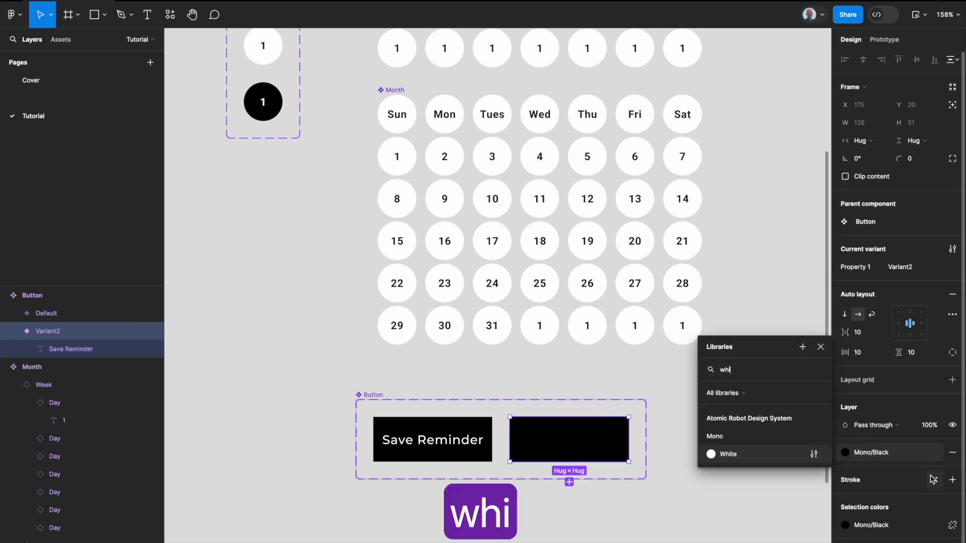
left_click(731, 454)
left_click(714, 473)
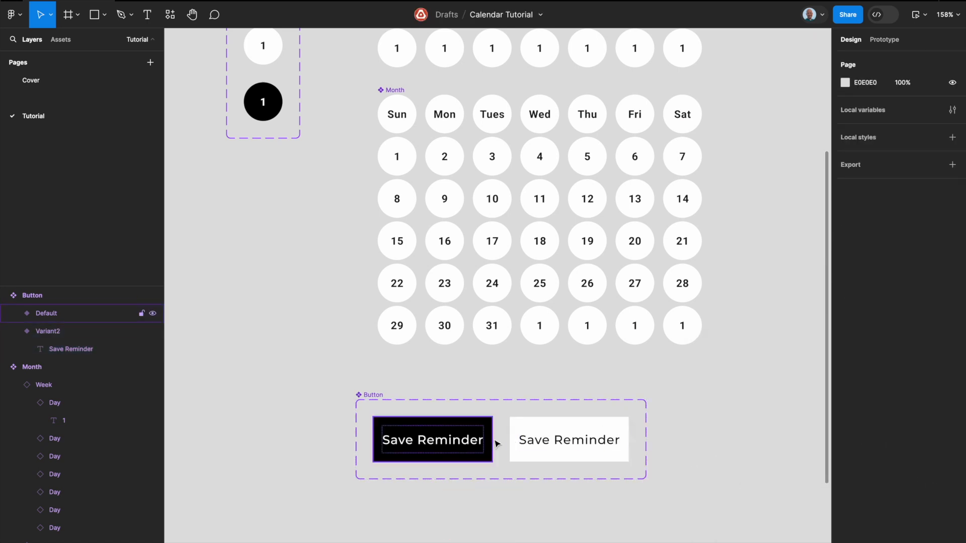
Step: Change the white Button variant's text to Cancel
double_click(567, 444)
key("Return")
type("Cancel")
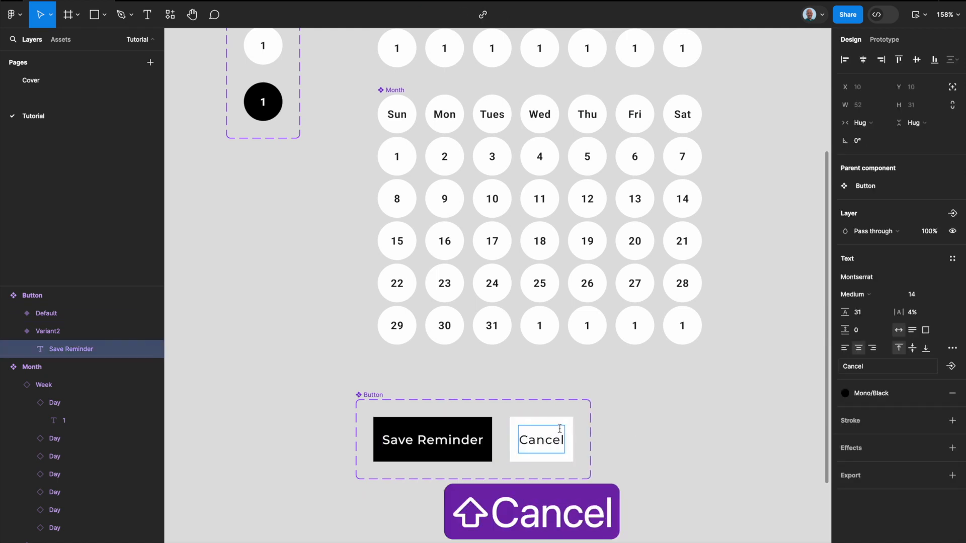
key("Escape")
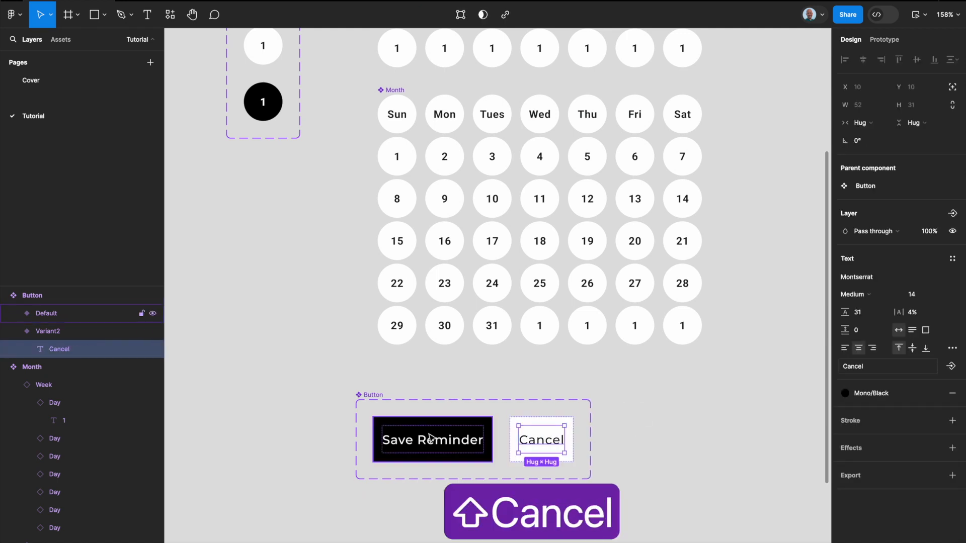
Step: Set Property 1 to True for the Save Reminder variant and to False for the Cancel variant
left_click(432, 439)
left_click(898, 267)
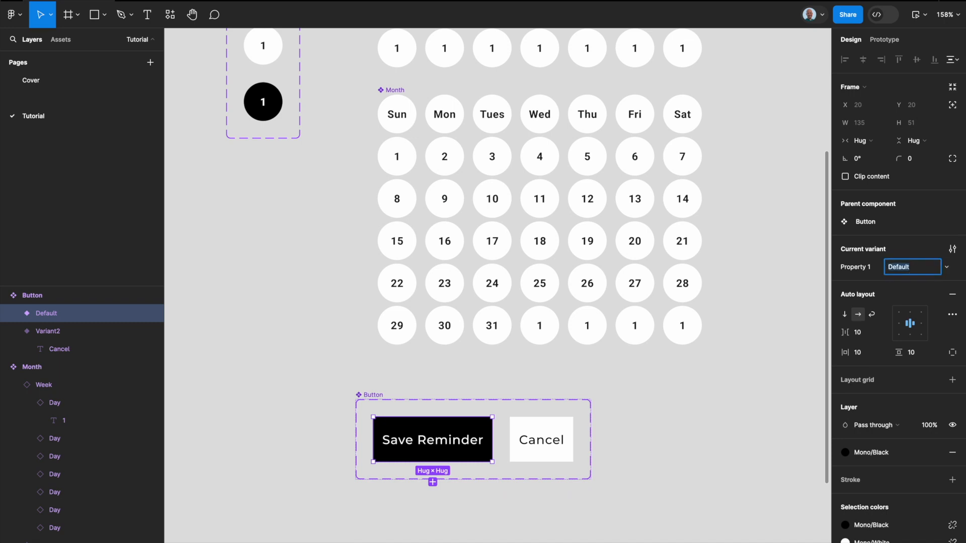
type("True")
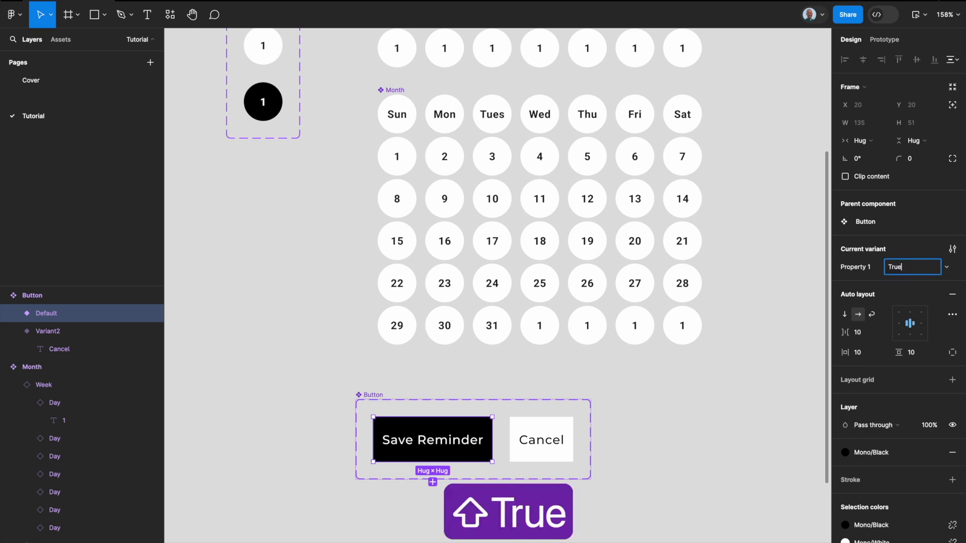
left_click(551, 433)
left_click(905, 267)
type("False")
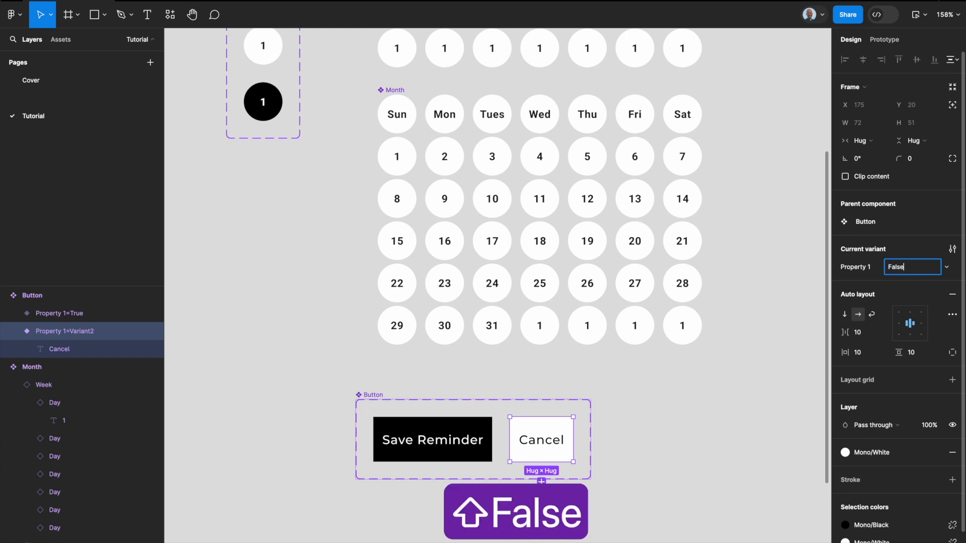
key("Return")
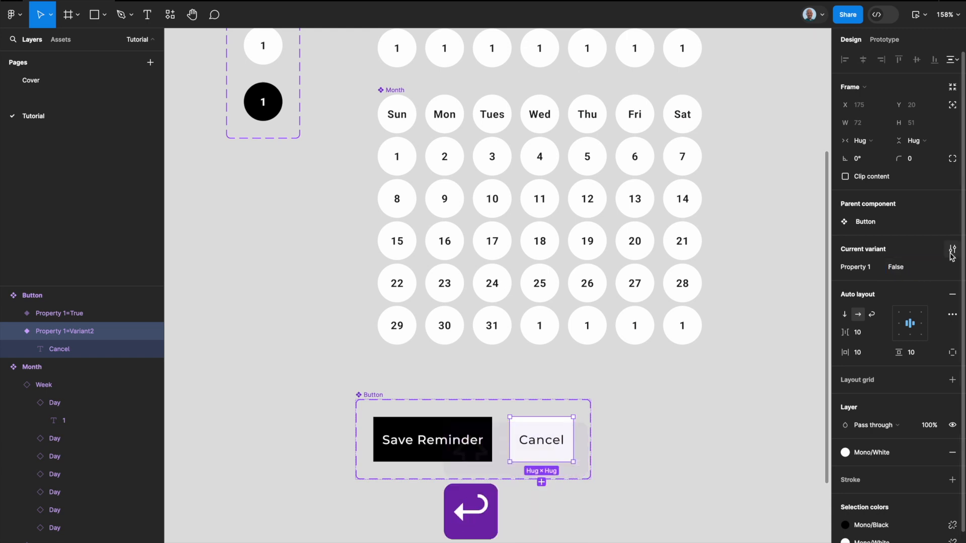
left_click(661, 394)
left_click(559, 448)
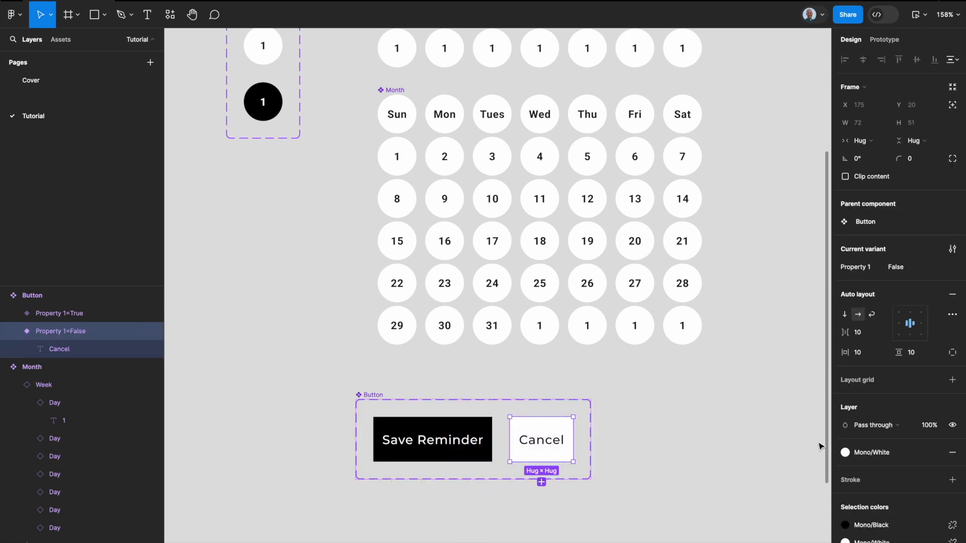
Step: Wrap all the newly built components, from Title + Actions to Button, in one auto layout frame
scroll(710, 406, "down", 5)
scroll(710, 407, "right", 1)
left_click(711, 408)
scroll(711, 408, "down", 1)
scroll(710, 408, "left", 2)
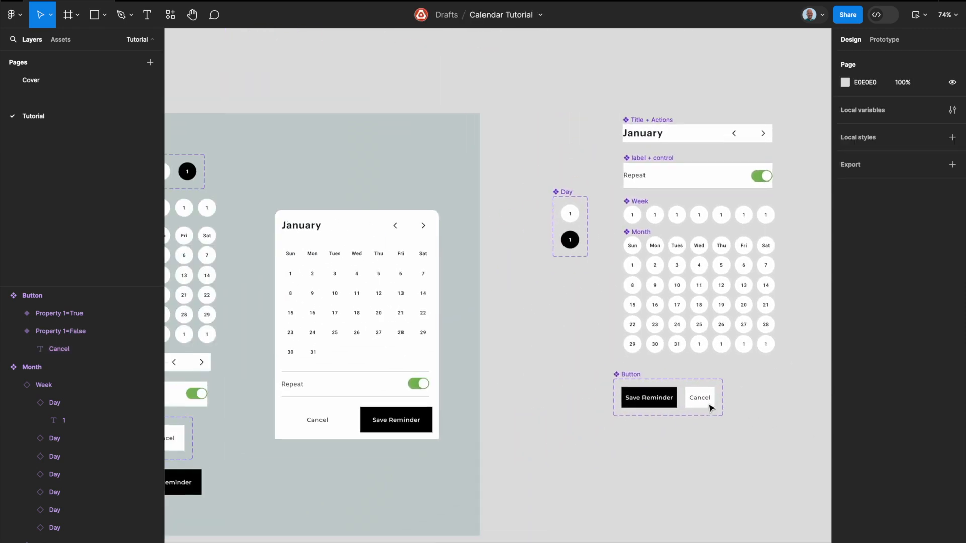
scroll(710, 408, "left", 5)
scroll(710, 408, "down", 2)
scroll(711, 408, "right", 7)
scroll(710, 408, "up", 1)
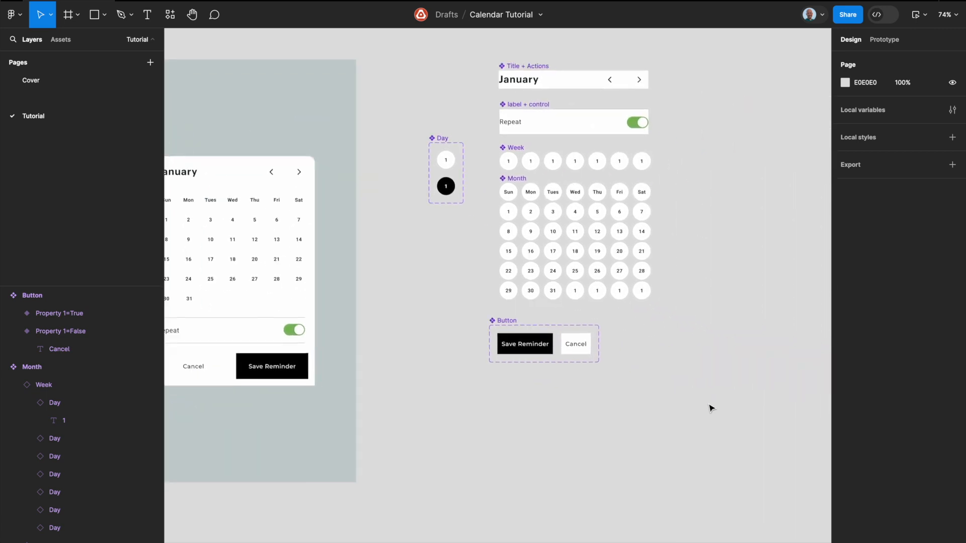
scroll(711, 408, "up", 4)
scroll(711, 408, "right", 5)
right_click(512, 420)
left_click(476, 423)
left_click_drag(491, 500, 317, 183)
key("shift+a")
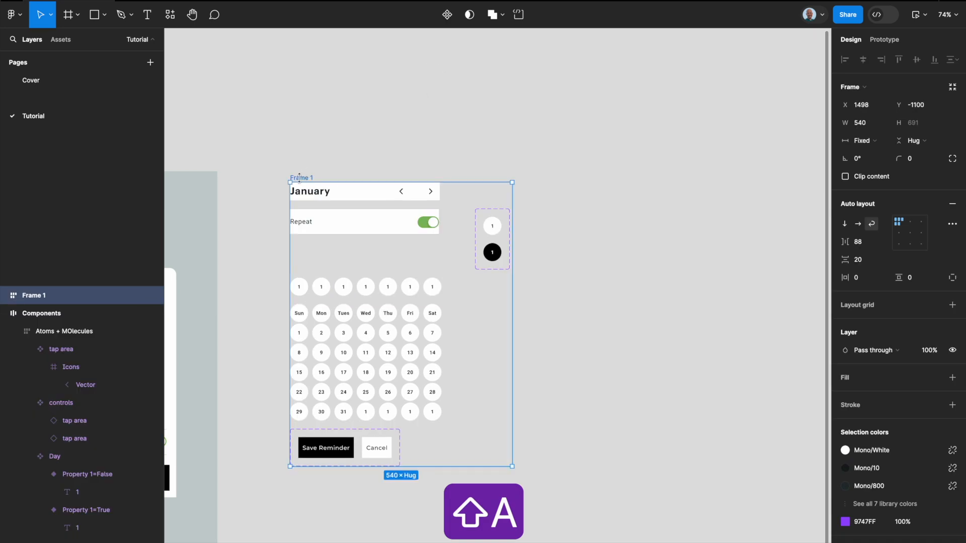
Step: Name the new frame Atoms + Molecules and fill it with the Primary/Magnet library color
type("Atoms + Molecules")
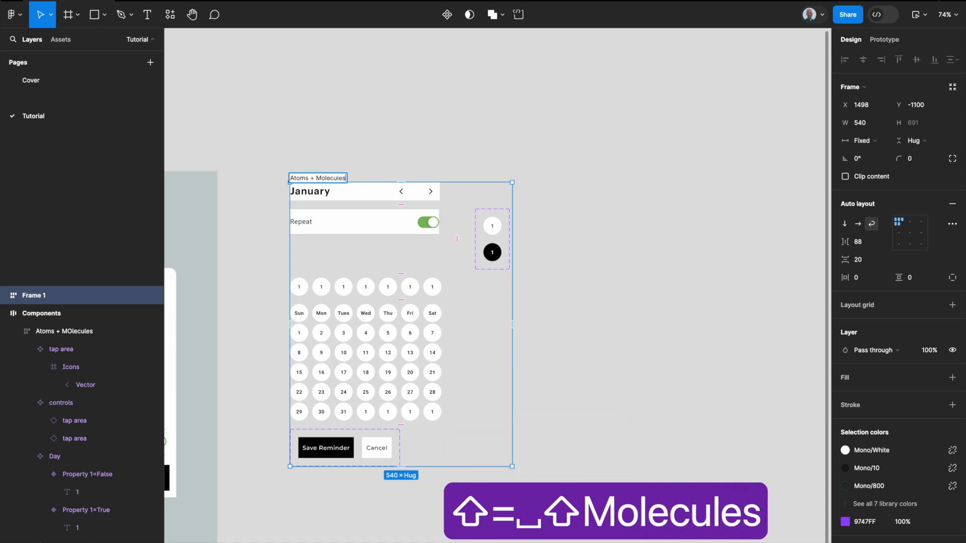
key("Return")
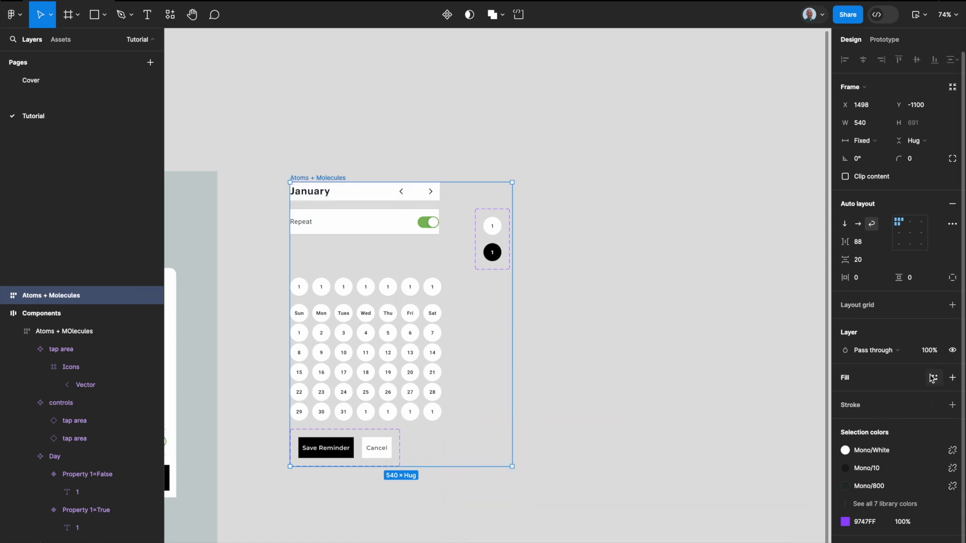
left_click(932, 378)
left_click(742, 490)
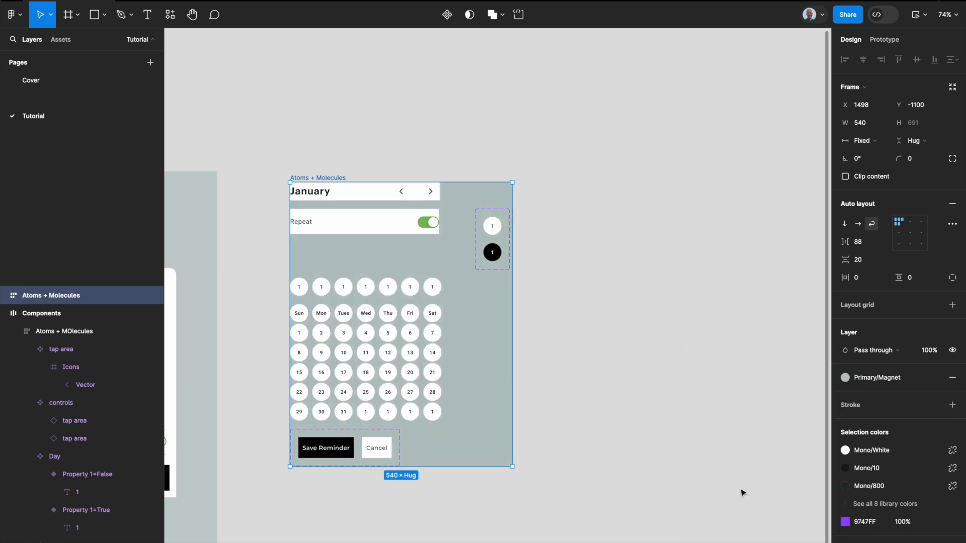
Step: Set the Atoms + Molecules frame's horizontal and vertical padding to 24
left_click(858, 285)
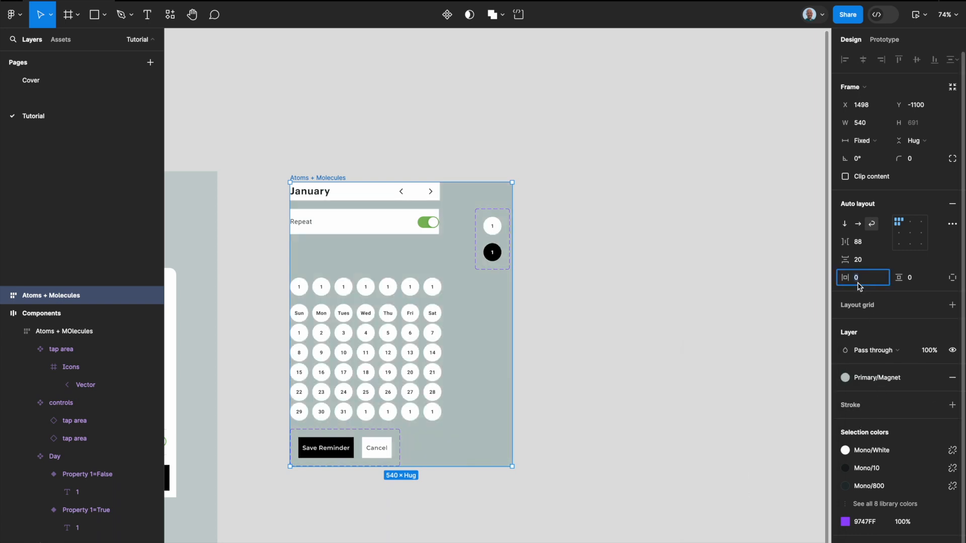
type("24")
key("Tab")
type("24")
key("Return")
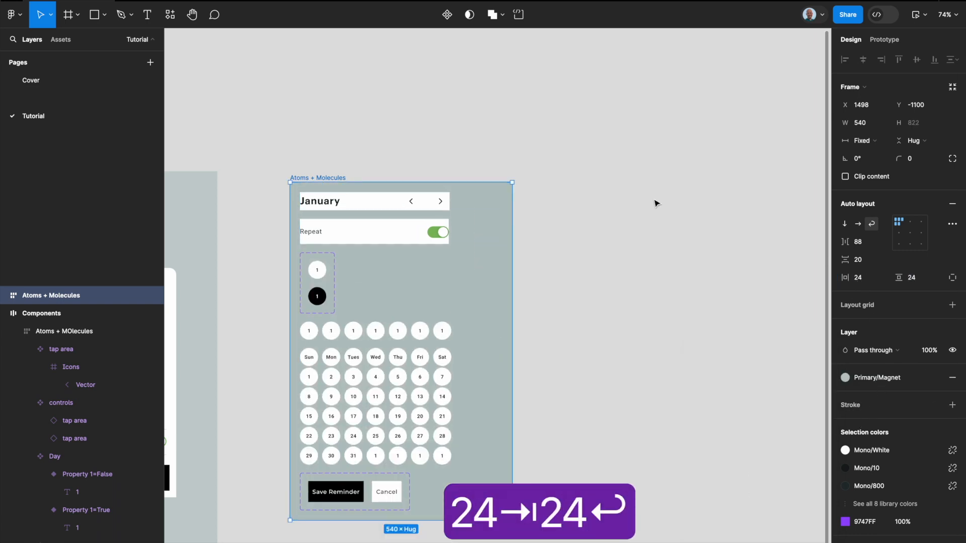
left_click(619, 192)
Step: Place instances of Title + Actions and Month beside the Atoms + Molecules frame, with Month directly below the title
scroll(618, 192, "down", 5)
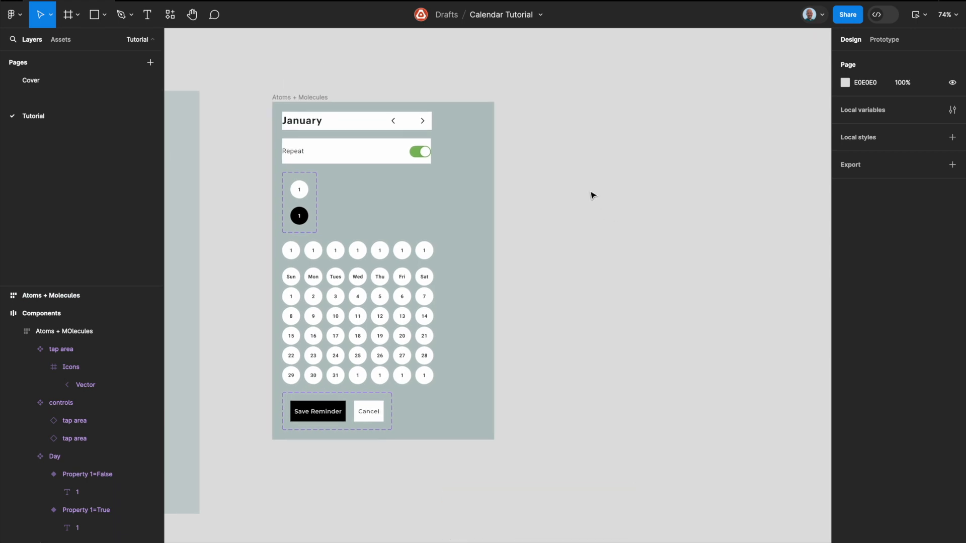
left_click(346, 121)
left_click_drag(346, 121, 677, 163)
left_click(334, 253)
left_click(335, 282)
left_click_drag(335, 283, 665, 228)
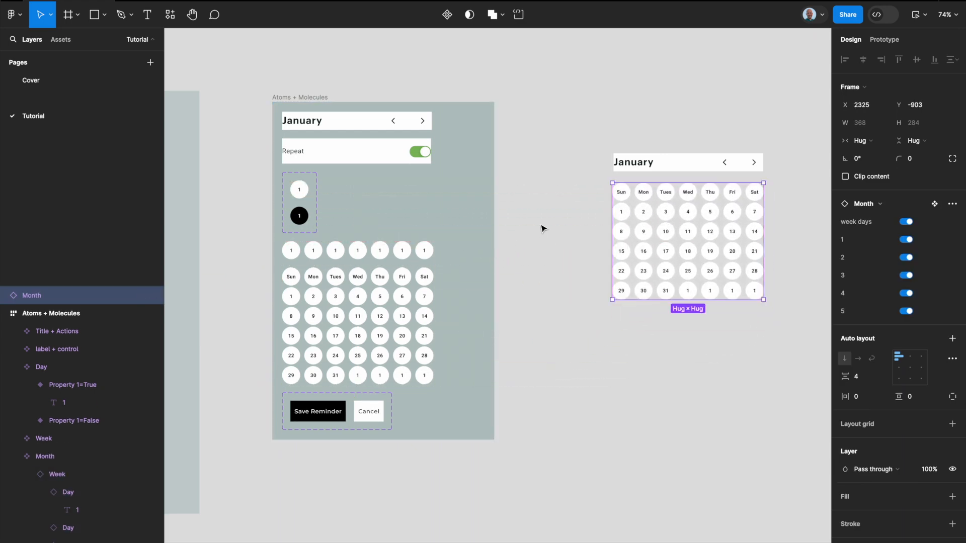
left_click(521, 271)
left_click(304, 407)
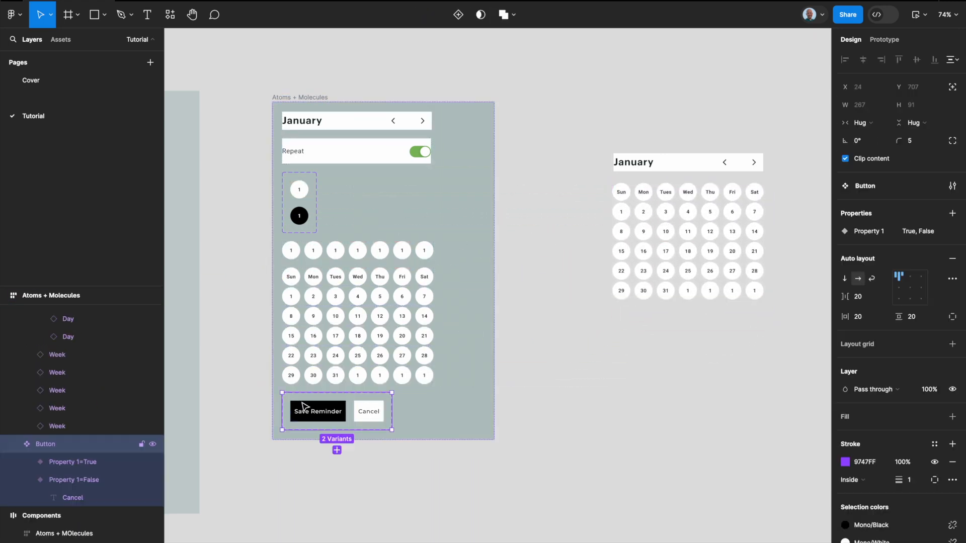
left_click(312, 414)
left_click_drag(317, 415, 578, 394)
key("super+z")
Step: Place instances of the Save Reminder and Cancel buttons side by side below the Atoms + Molecules frame
left_click(293, 456)
left_click(314, 414)
left_click(368, 421, "shift")
left_click_drag(367, 419, 475, 522)
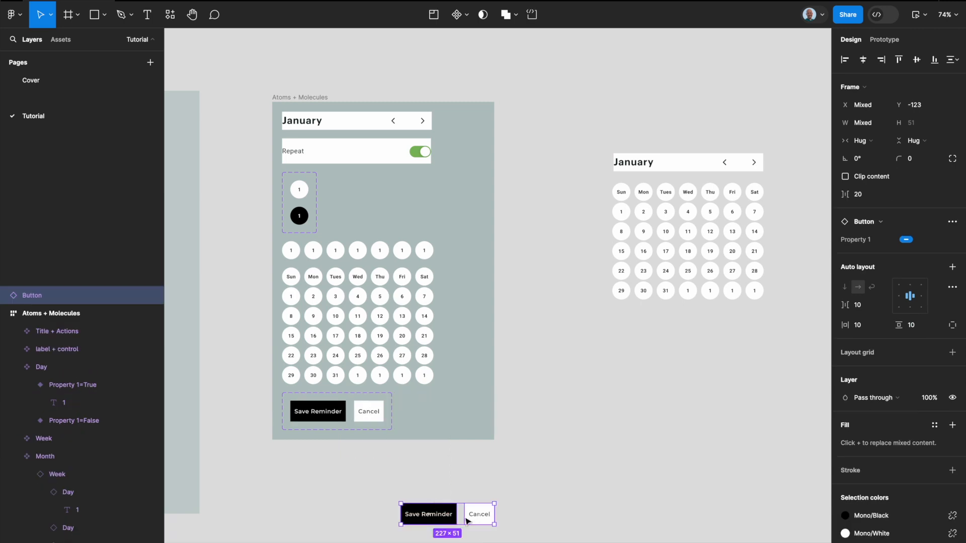
Step: Wrap the two button instances in an auto layout frame and name it CTA bar
key("shift+a")
double_click(415, 499)
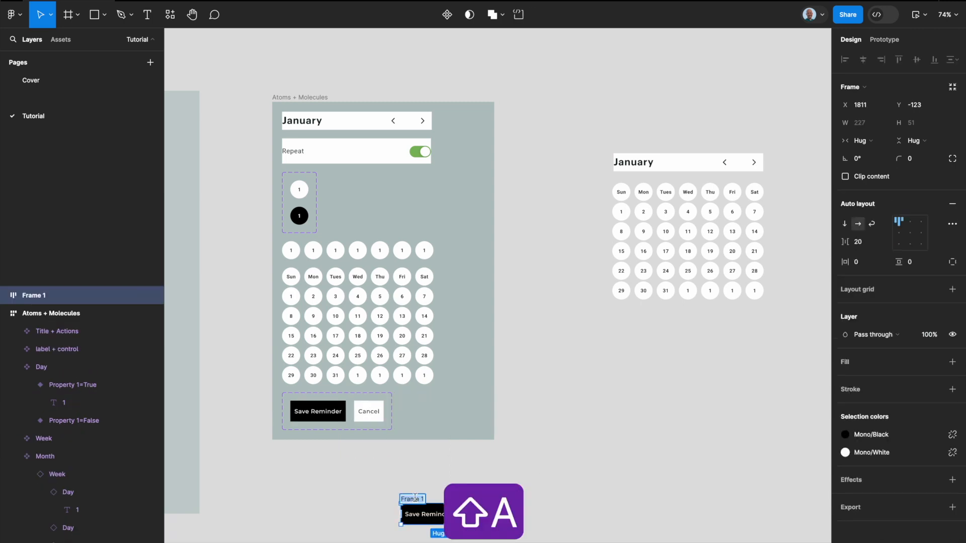
type("CTA bar")
key("Return")
left_click(371, 510)
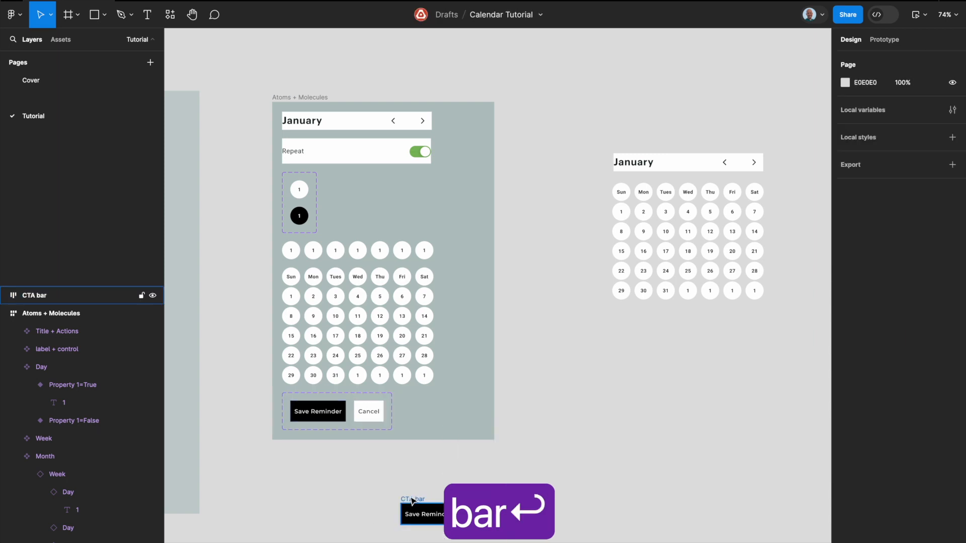
Step: Convert the CTA bar frame into a component
left_click(412, 501)
key("ctrl+alt+k")
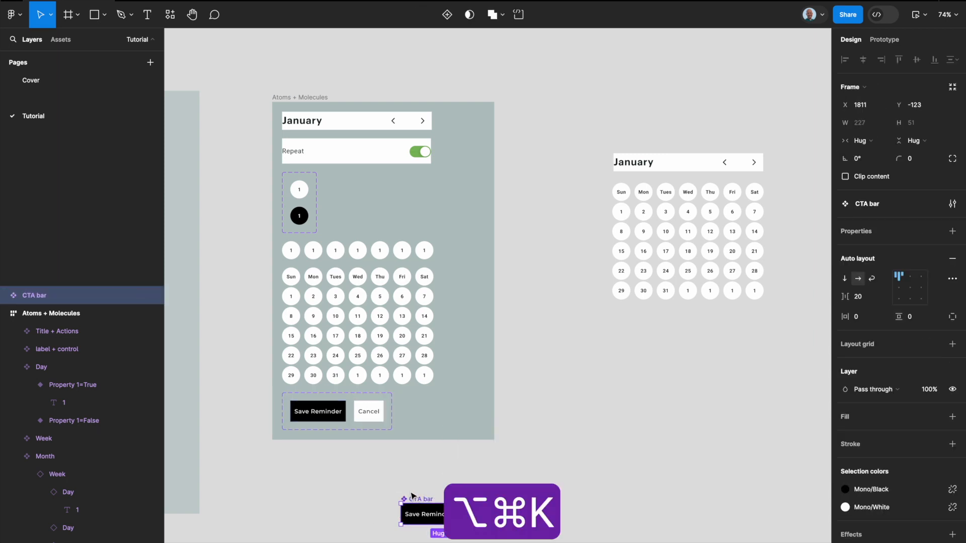
left_click(419, 494)
Step: Reorder the CTA bar so that the Save Reminder button comes after Cancel
scroll(427, 486, "down", 3)
scroll(427, 486, "right", 1)
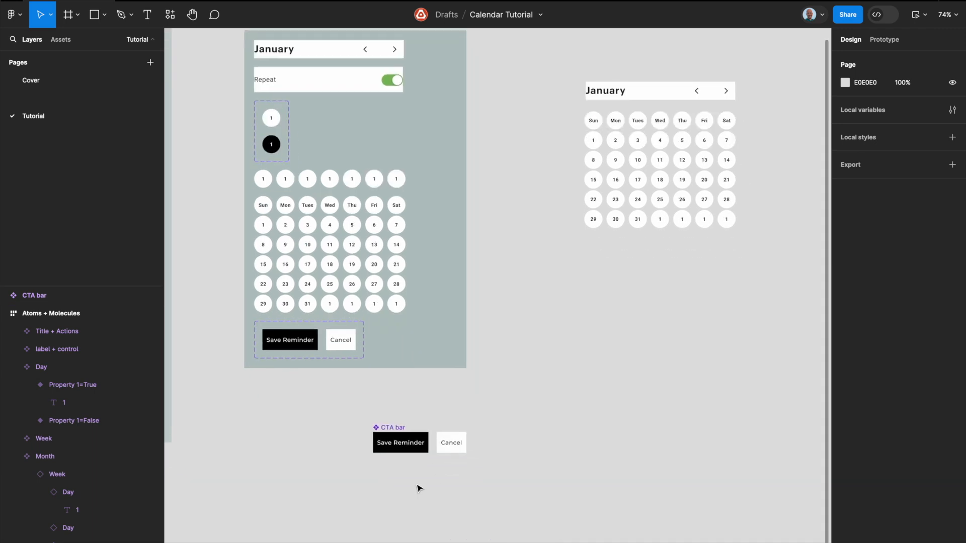
left_click(395, 429)
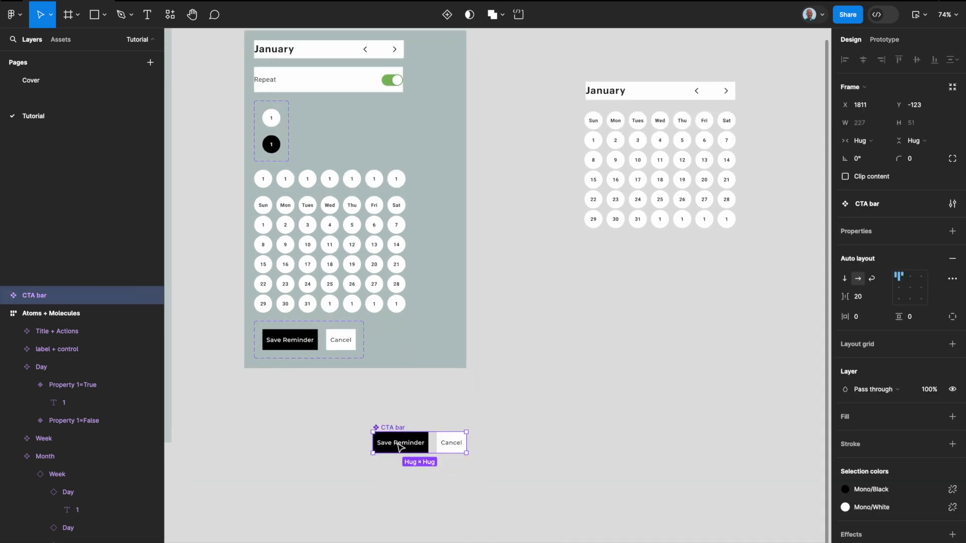
left_click(398, 447)
key("Right")
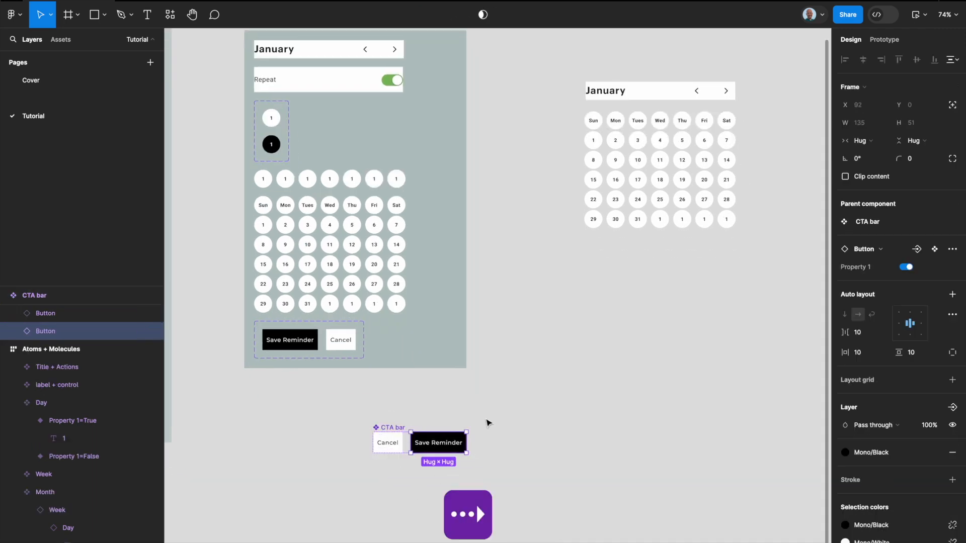
left_click(487, 422)
Step: Move the CTA bar component into the Atoms + Molecules frame, below the Button variants
left_click(389, 428)
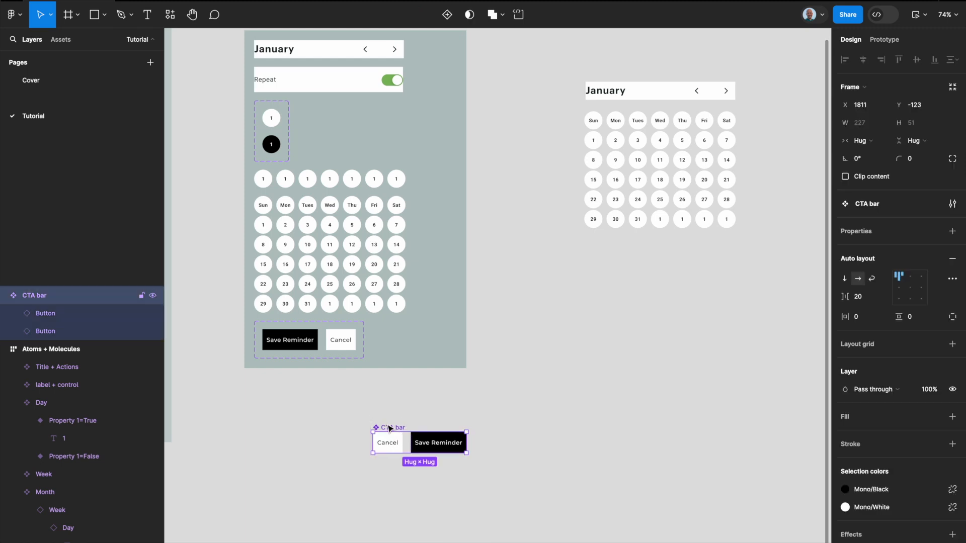
key("super+x")
left_click(390, 339)
key("super+v")
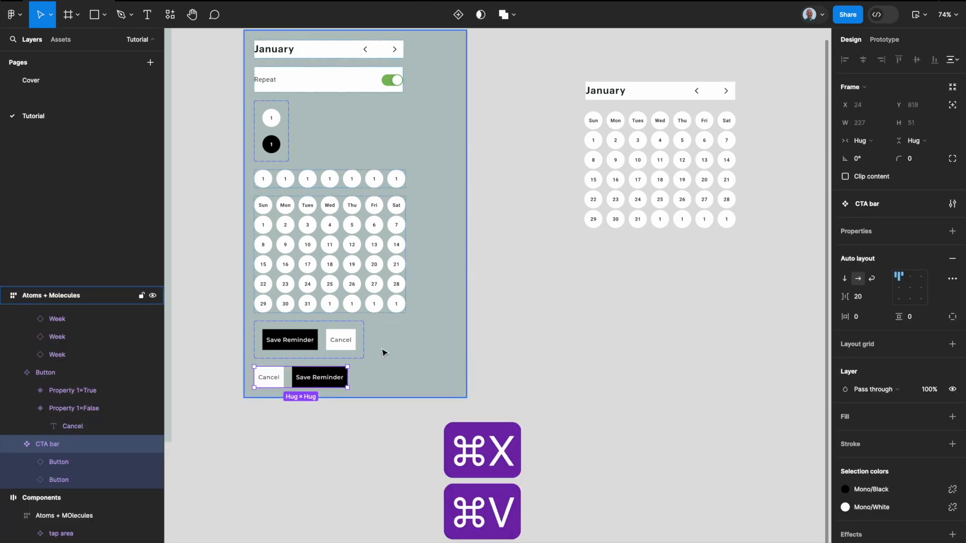
key("shift+a")
key("super+z")
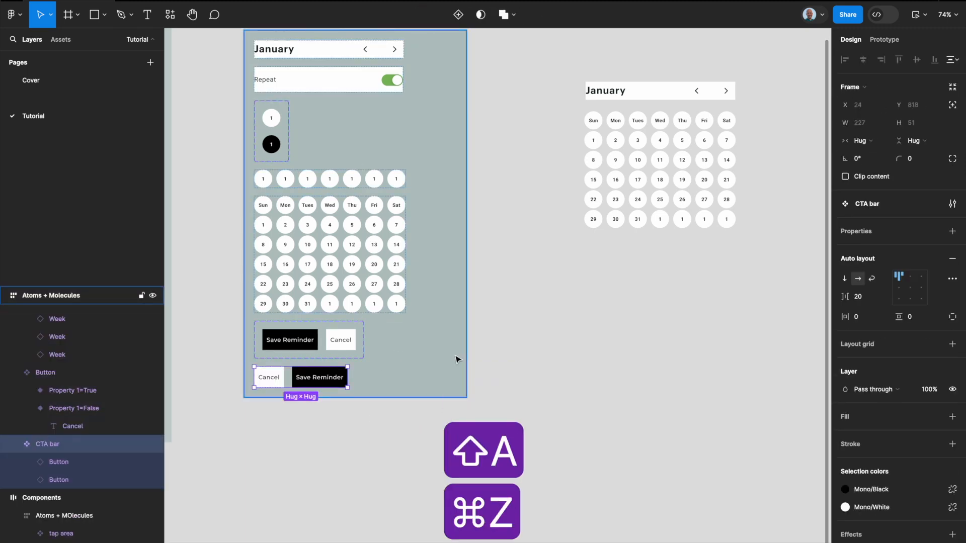
left_click(480, 345)
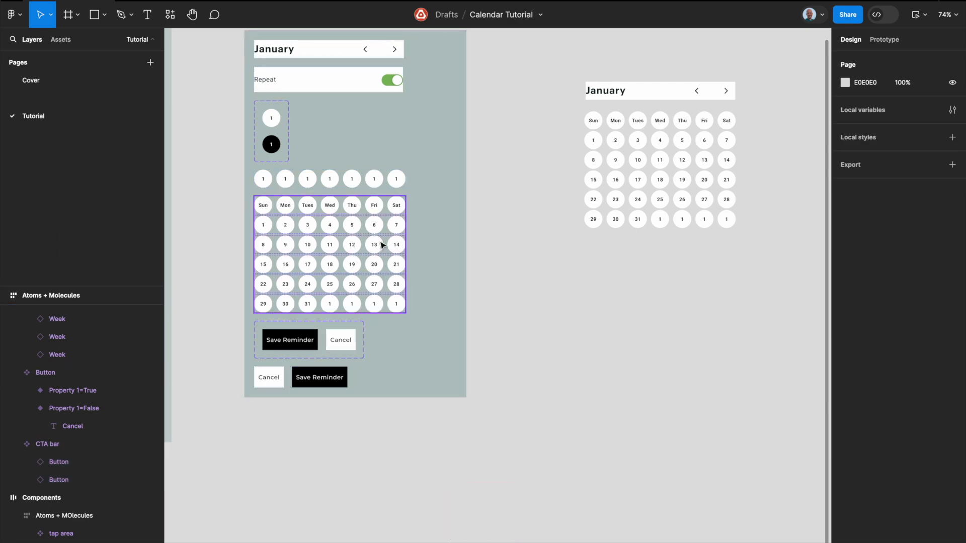
Step: Place an instance of label + control below the Month instance outside the frame
scroll(378, 202, "up", 2)
left_click(372, 157)
left_click(312, 112)
left_click_drag(312, 113, 642, 287)
left_click(470, 382)
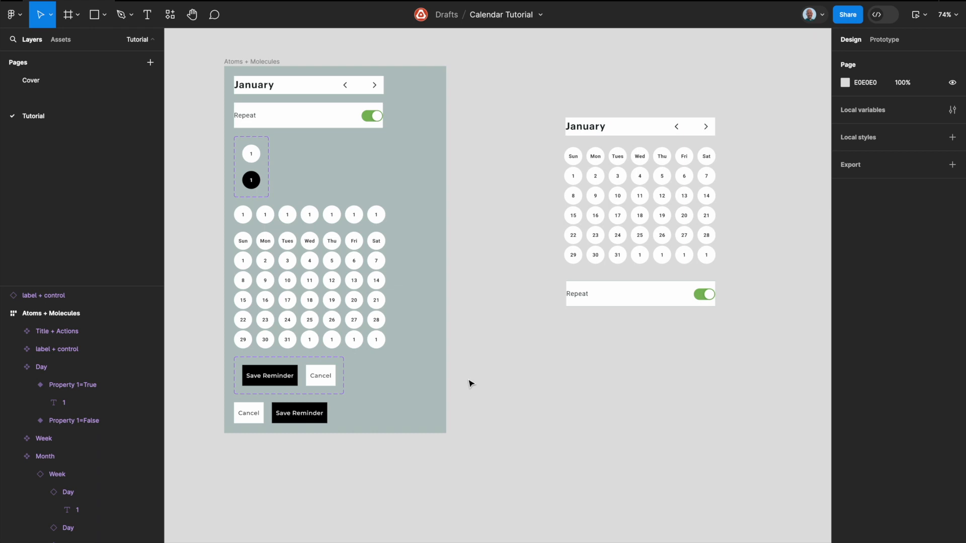
Step: Try to place an instance of the CTA bar below the label + control instance
left_click(270, 413)
left_click_drag(270, 413, 471, 315)
key("super+z")
key("super+x")
key("super+z")
left_click(468, 335)
left_click(284, 409)
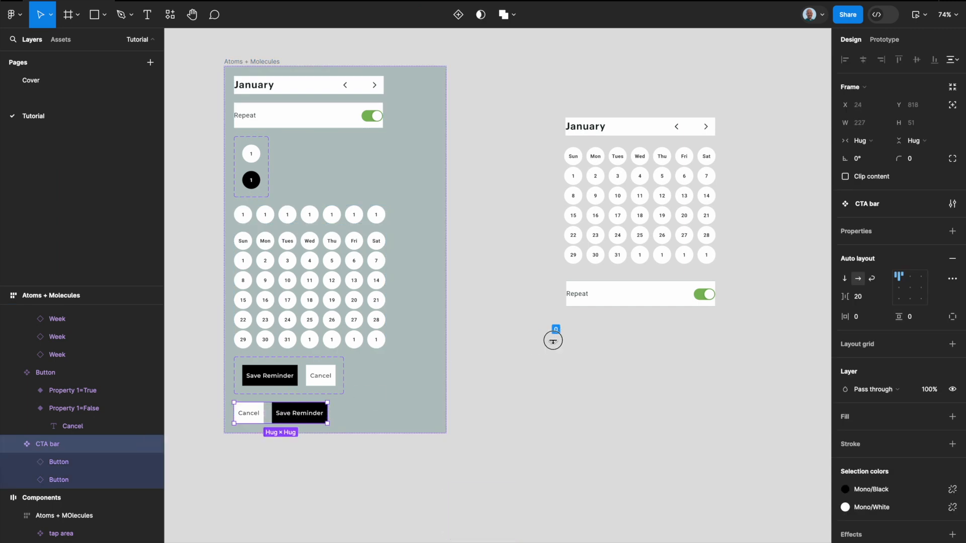
left_click_drag(311, 415, 670, 364)
key("super+z")
left_click(298, 416)
left_click_drag(297, 417, 636, 322)
key("super+z")
key("super+z")
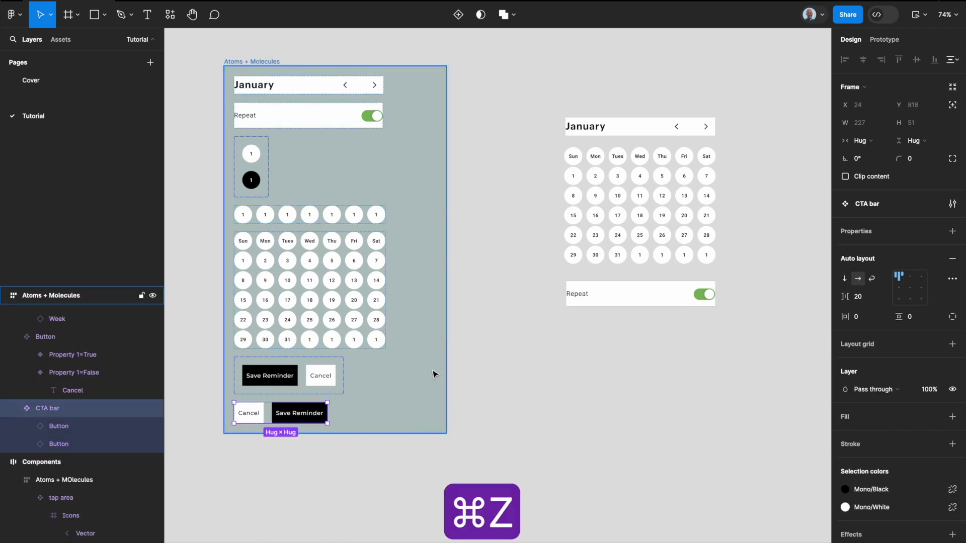
Step: Place an instance of the CTA bar below the label + control instance
key("super+c")
left_click(524, 416)
right_click(610, 347)
left_click(630, 348)
Step: Wrap the title, month, label + control and CTA bar instances in an auto layout frame named Calendar
left_click_drag(661, 384, 566, 124)
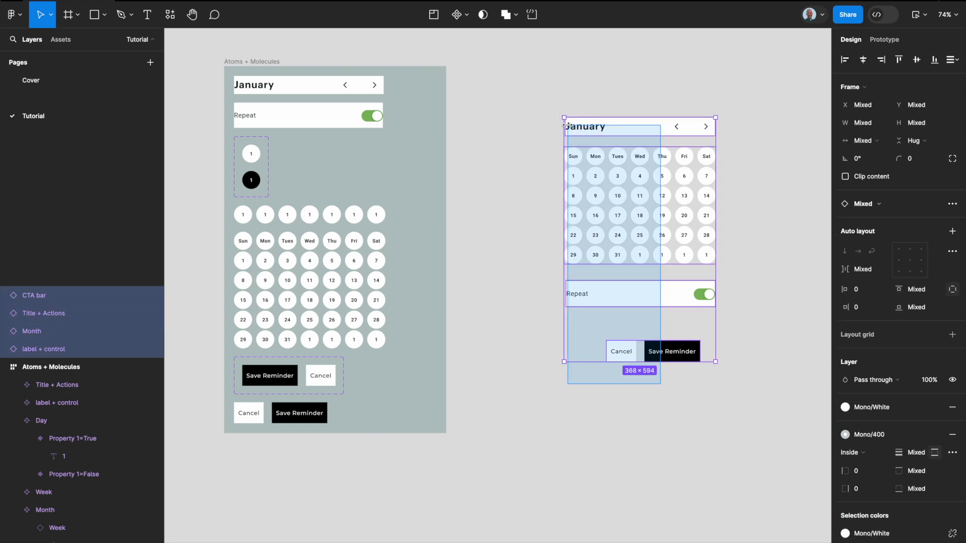
key("shift+a")
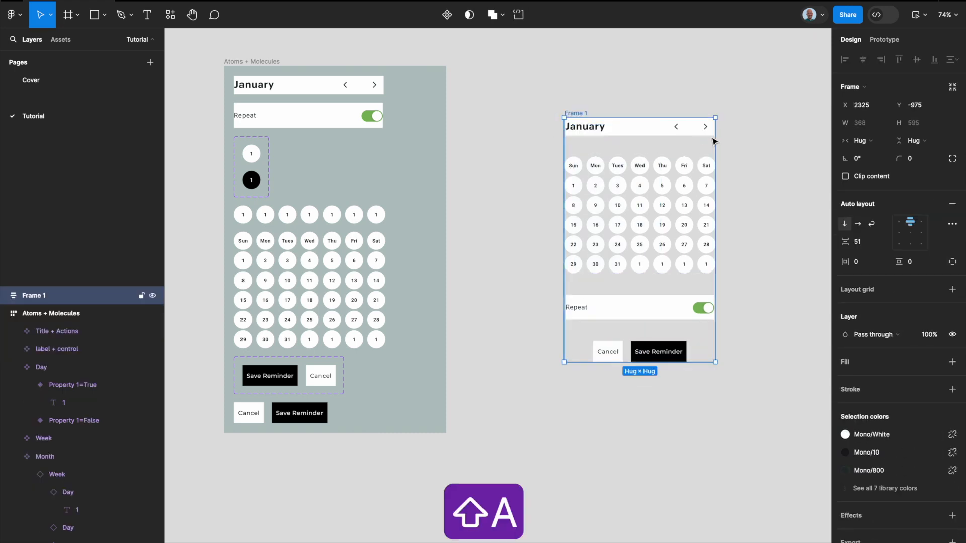
double_click(583, 115)
type("Calendar")
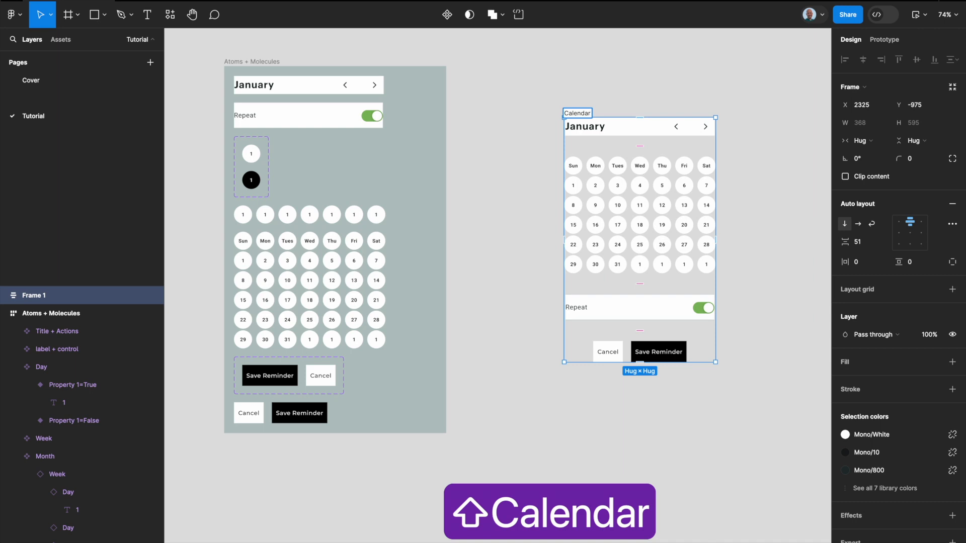
key("Return")
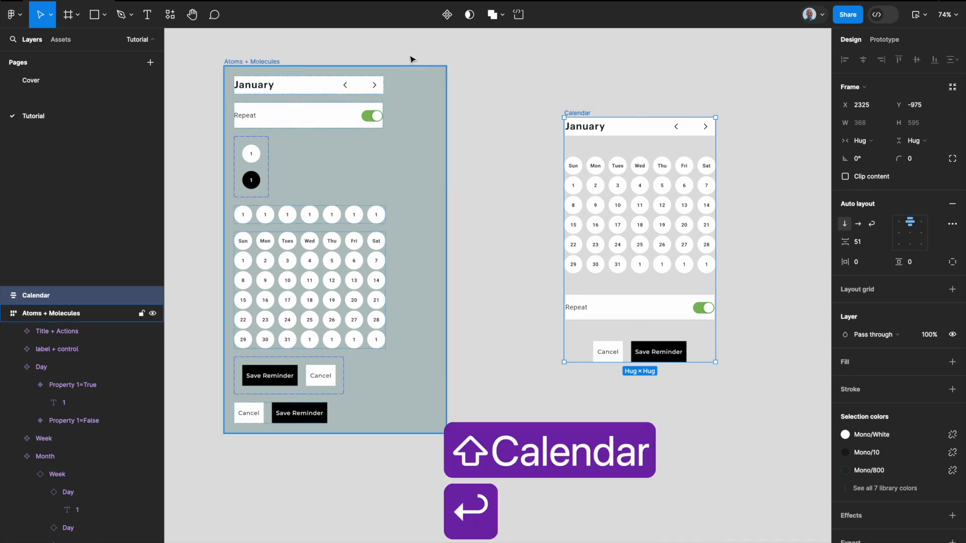
Step: Make the CTA bar instance fill the Calendar frame's width and its two buttons fill the bar
left_click(660, 349)
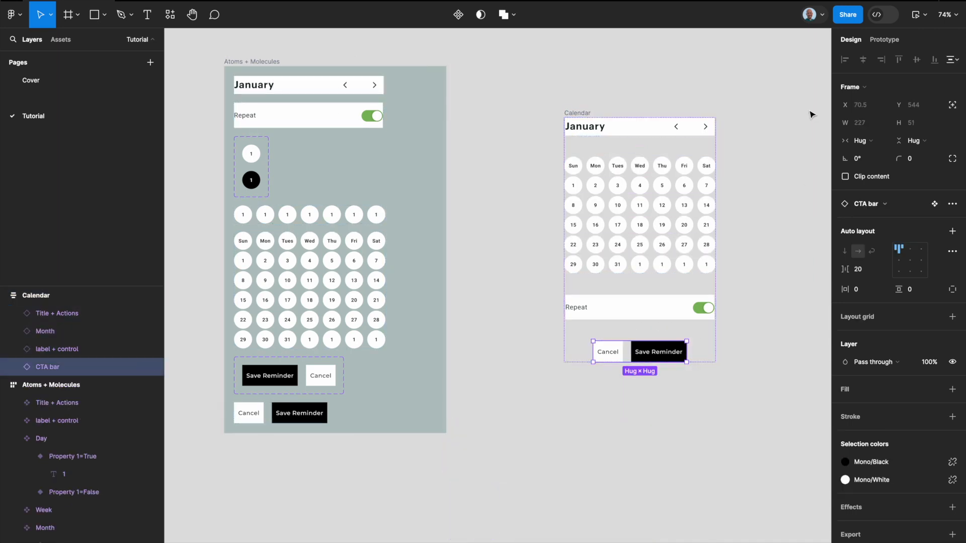
left_click(878, 141)
left_click(880, 157)
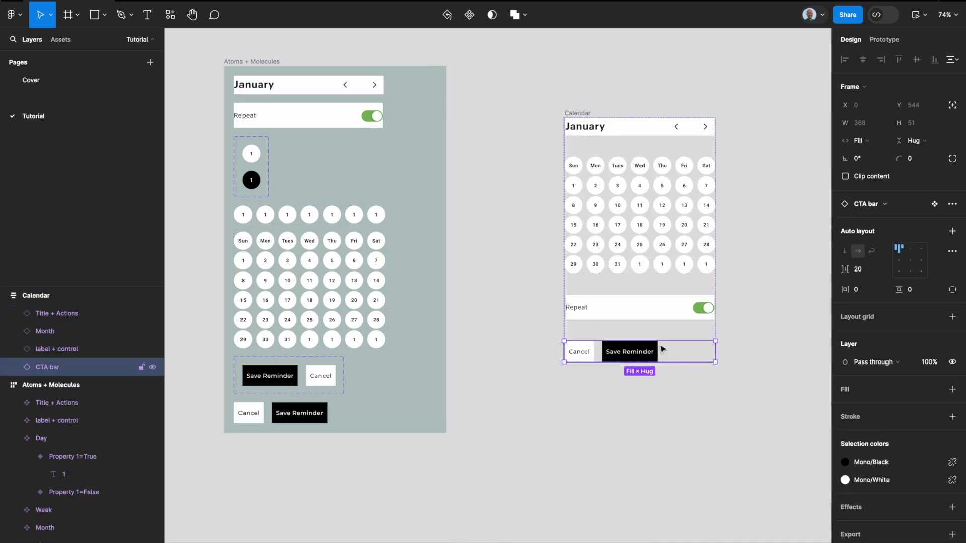
key("Return")
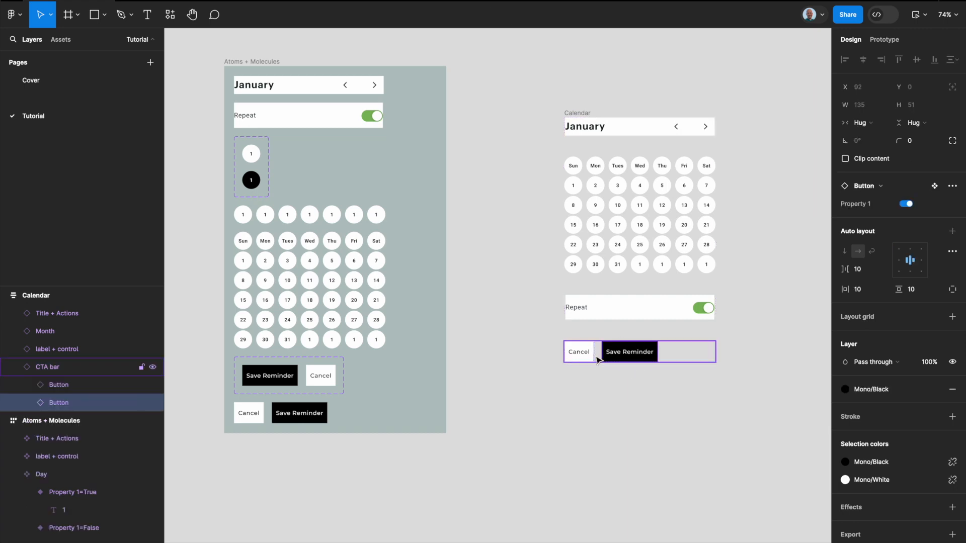
left_click(867, 124)
left_click(888, 136)
left_click(705, 401)
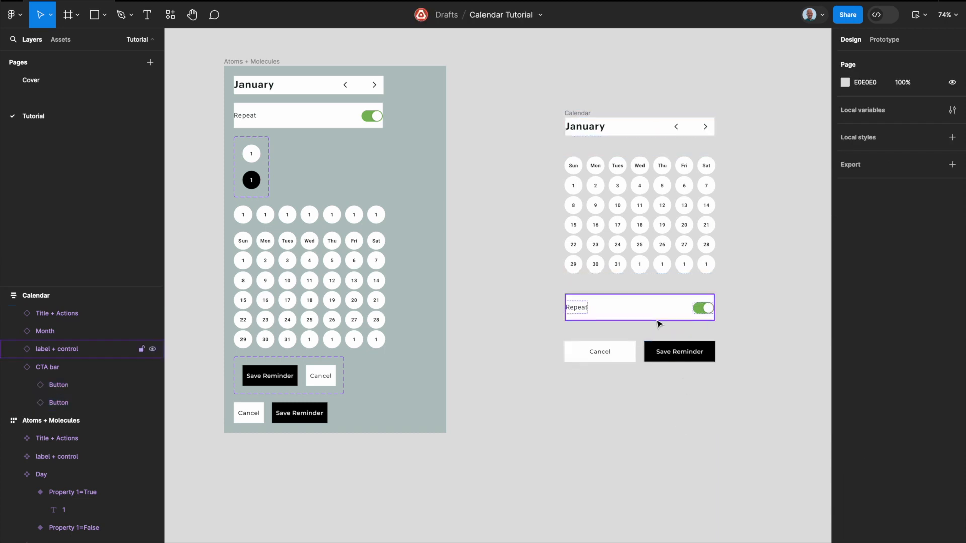
Step: Set the Calendar frame's horizontal and vertical padding to 16
left_click(580, 115)
left_click(880, 263)
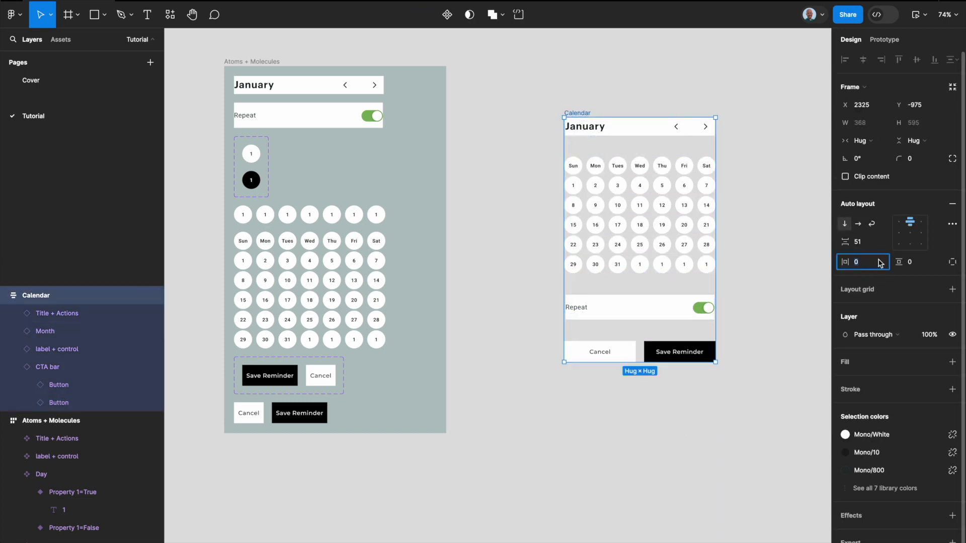
type("16")
key("Tab")
type("126\\")
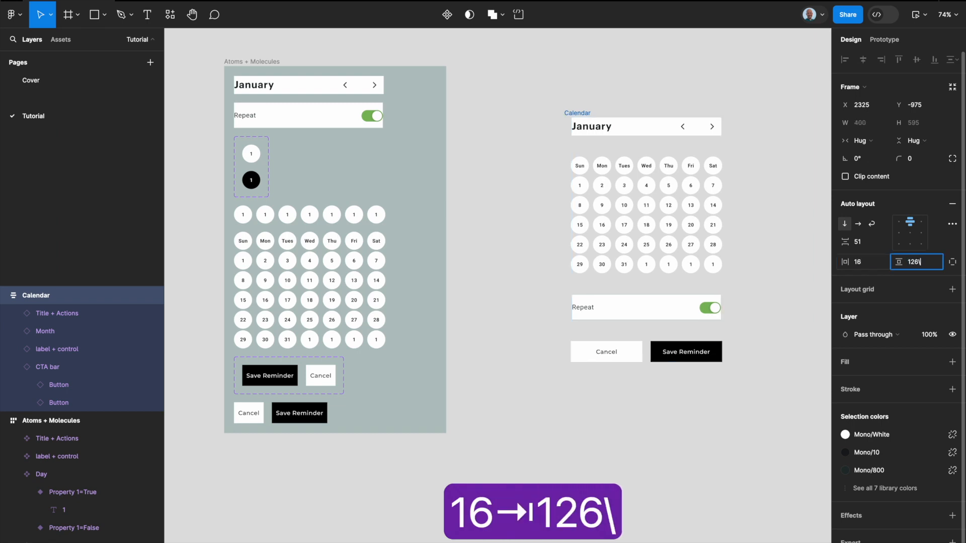
key("BackSpace")
key("BackSpace")
key("BackSpace")
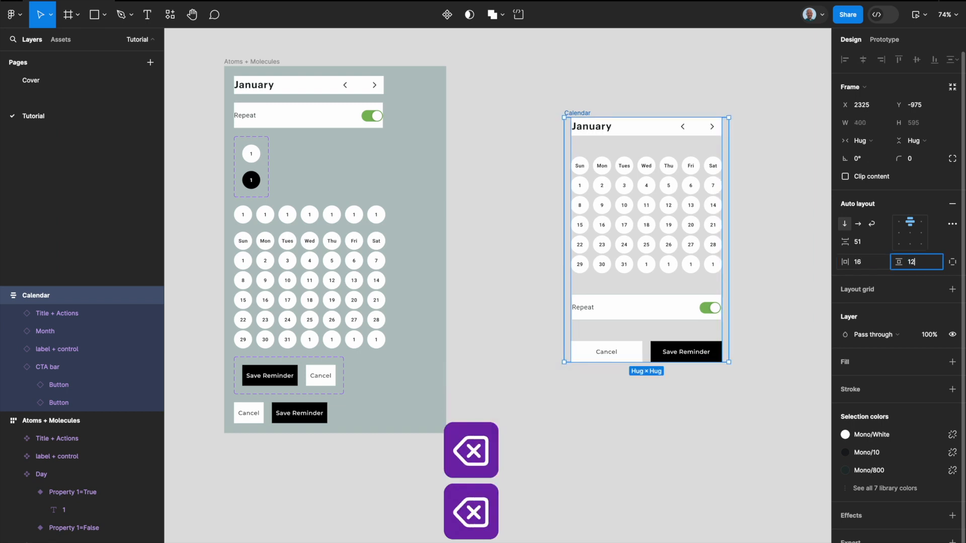
type("6")
key("Return")
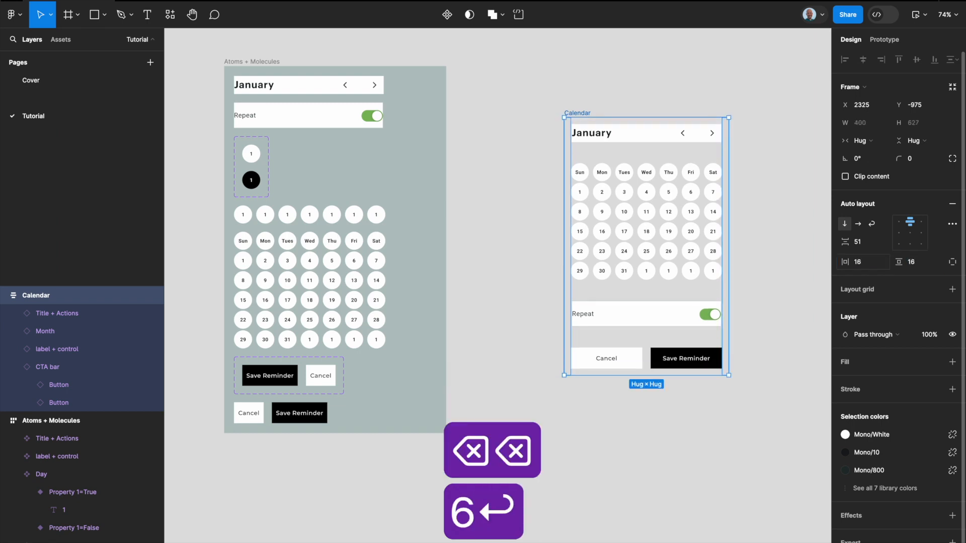
Step: Give the Calendar frame a corner radius of 12 and the Mono/White fill style
left_click(912, 160)
type("12")
key("Return")
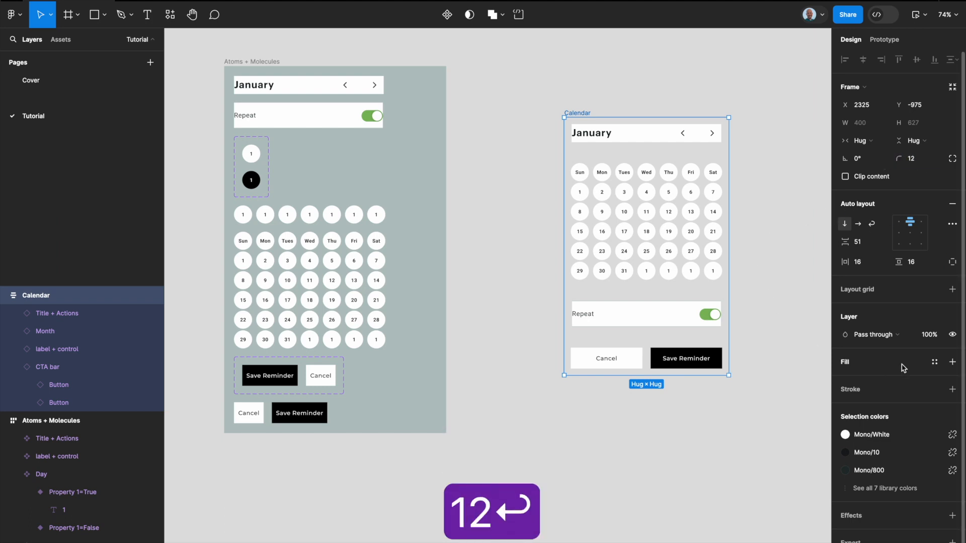
left_click(934, 362)
type("white")
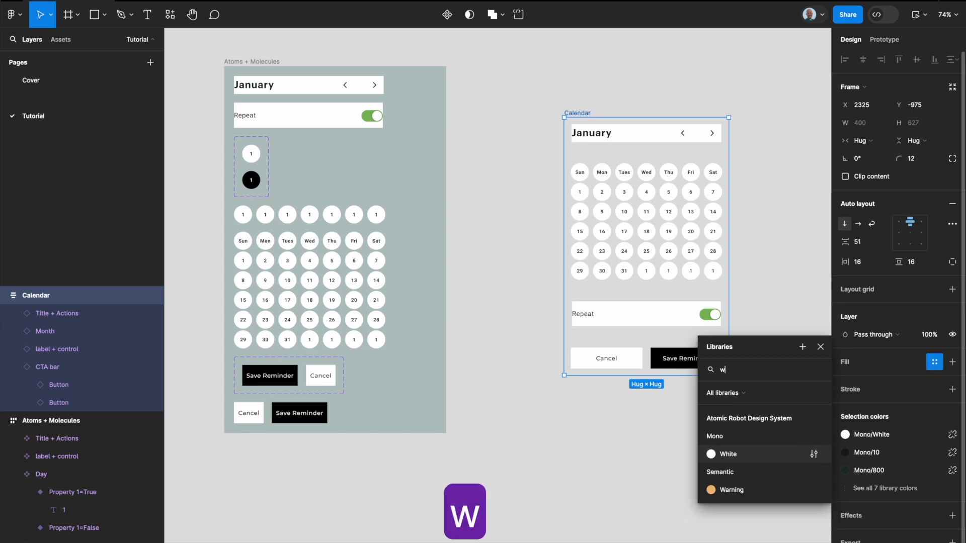
key("Return")
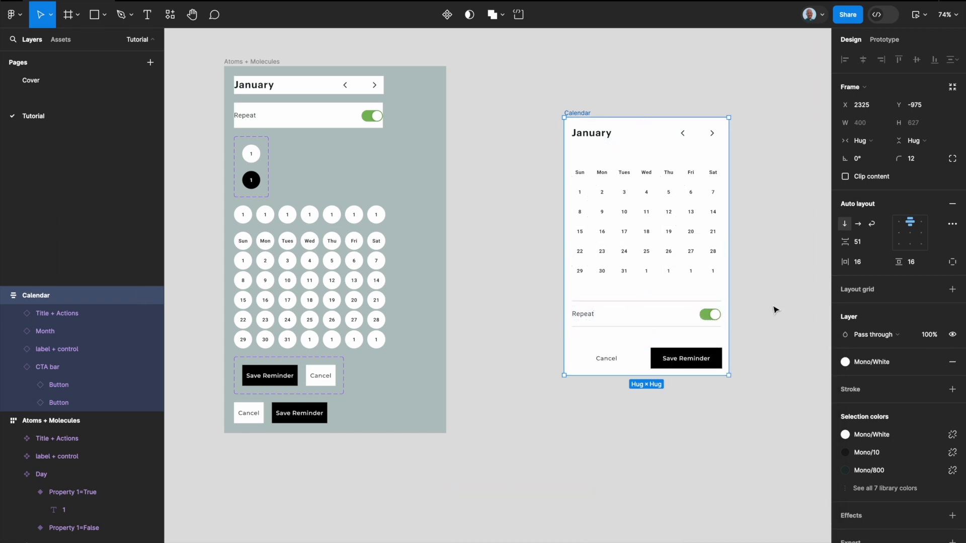
Step: Set the vertical gap between the Calendar frame's items to 12
left_click(866, 244)
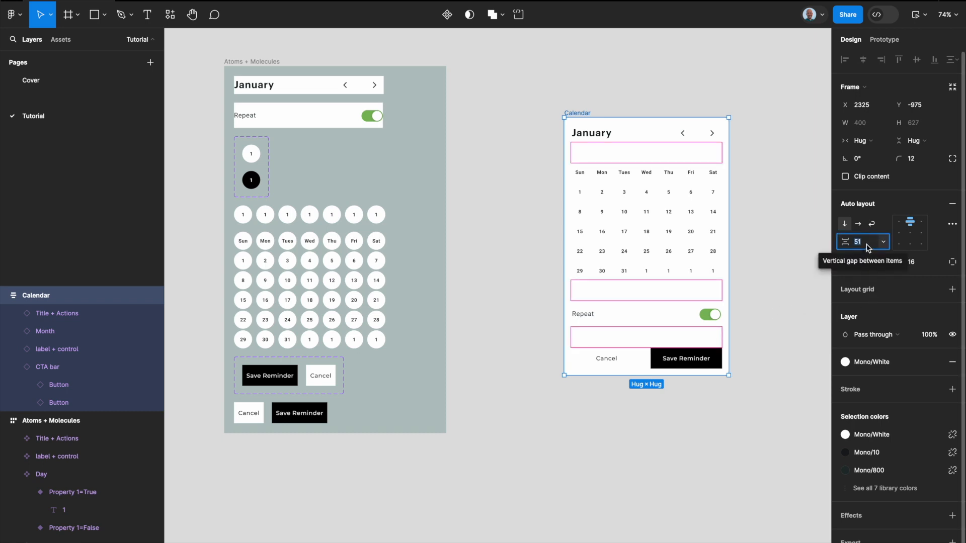
type("12")
key("Return")
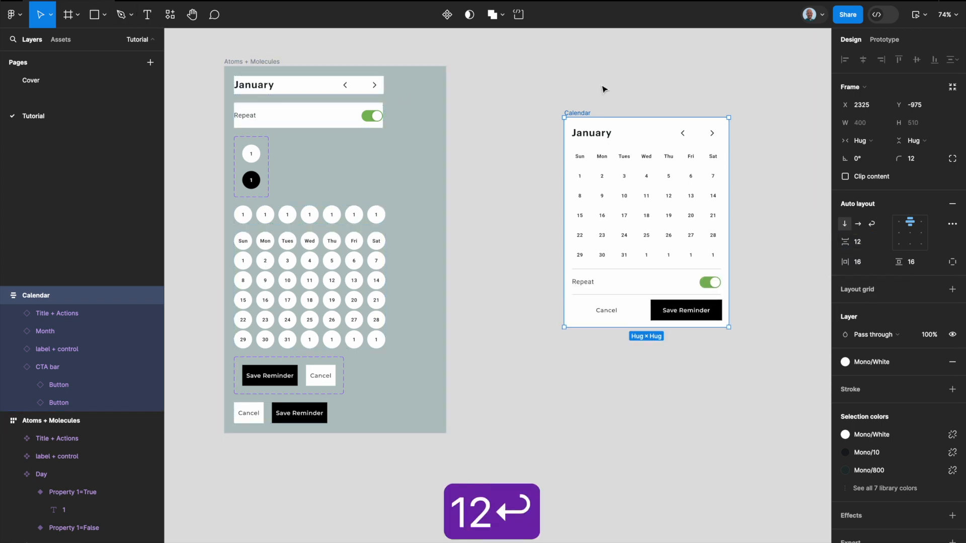
Step: Turn the Calendar frame into a component and place an instance beside it, widened to about 643 px
key("alt+super+k")
scroll(602, 89, "right", 5)
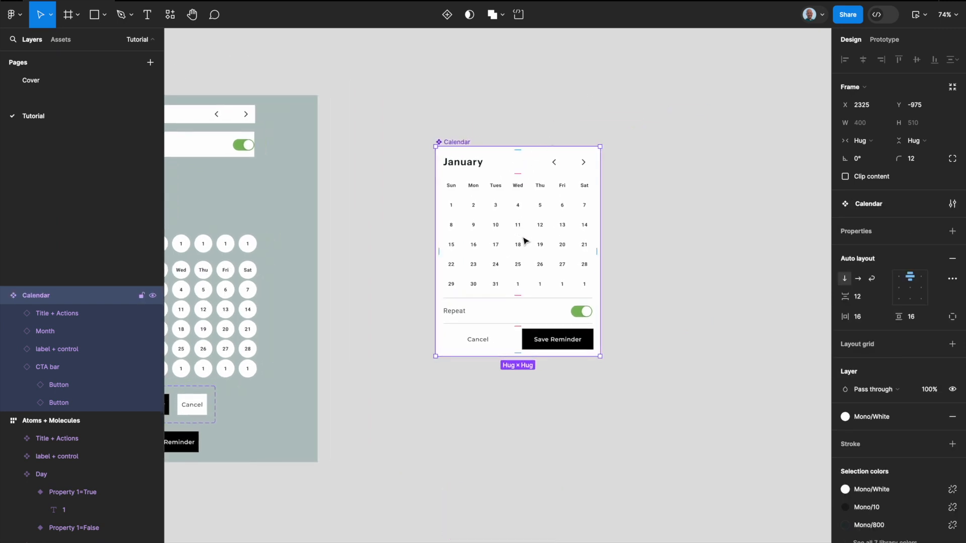
left_click_drag(503, 254, 763, 252)
scroll(691, 245, "right", 5)
scroll(690, 245, "up", 1)
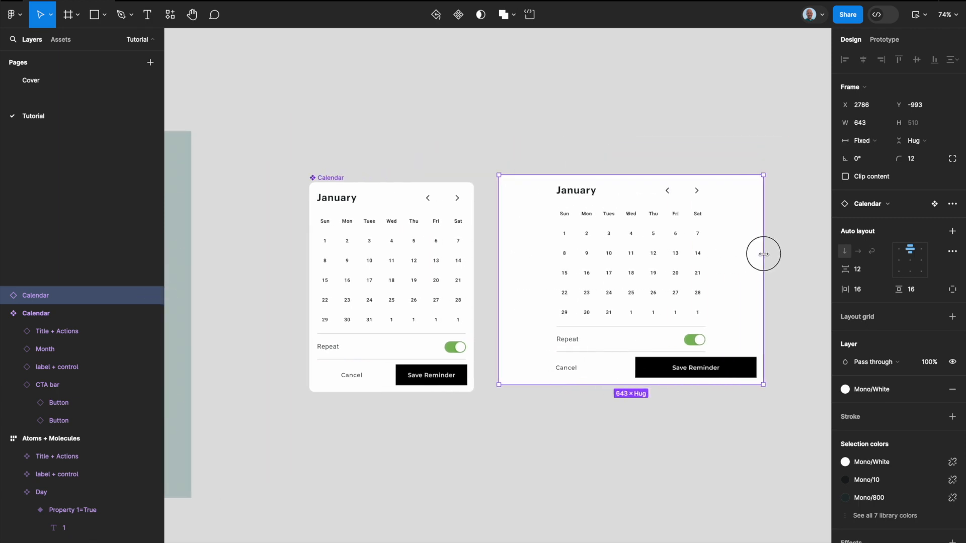
Step: Set the Month and Title + Actions instances inside the Calendar component to fill the container's width
left_click(418, 244)
left_click(418, 244)
left_click(860, 140)
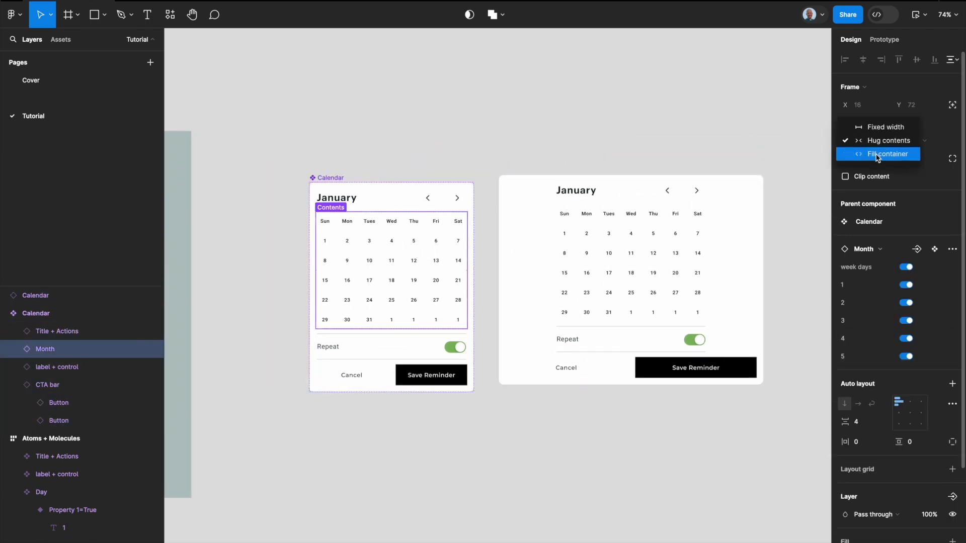
left_click(878, 153)
left_click(449, 198)
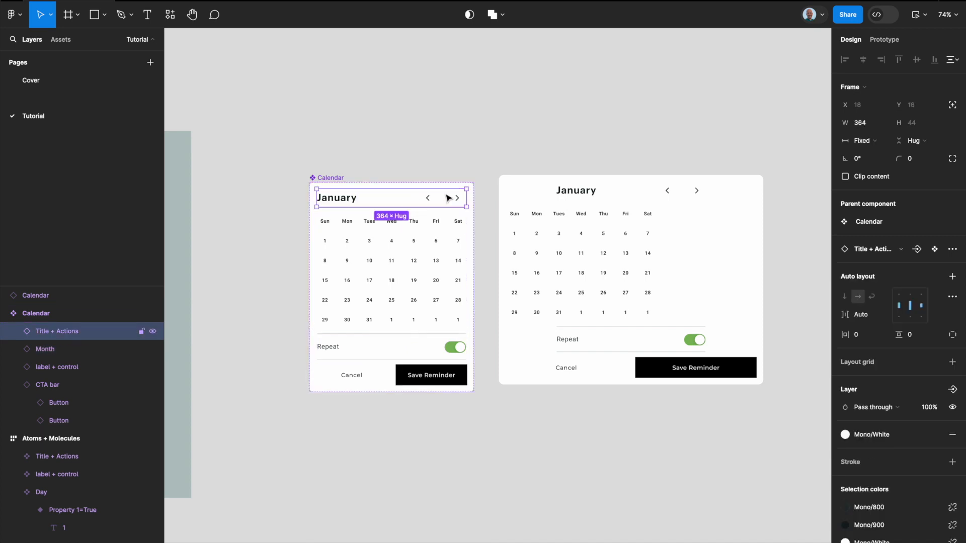
left_click(857, 142)
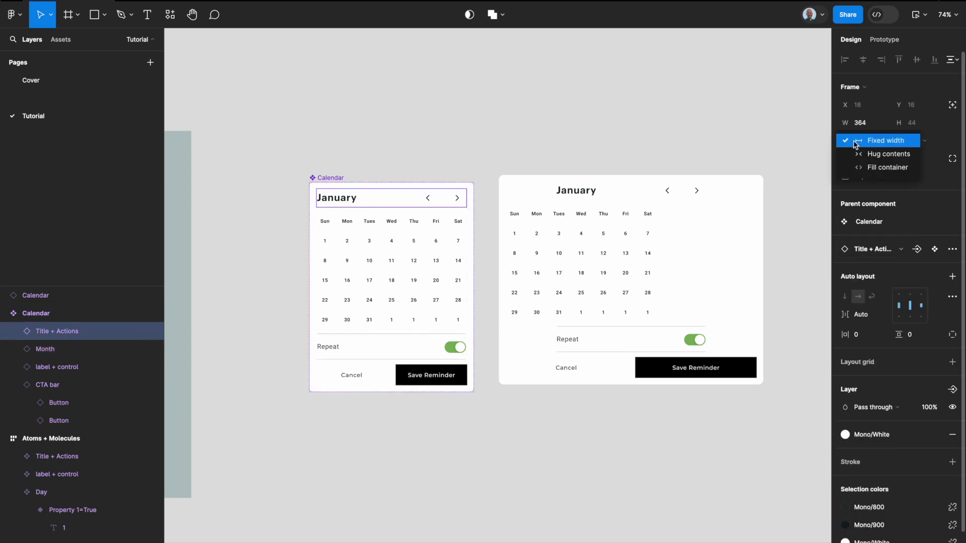
left_click(877, 164)
Step: Set all six Week rows in the Calendar component's Month to fill the container's width
left_click(448, 239)
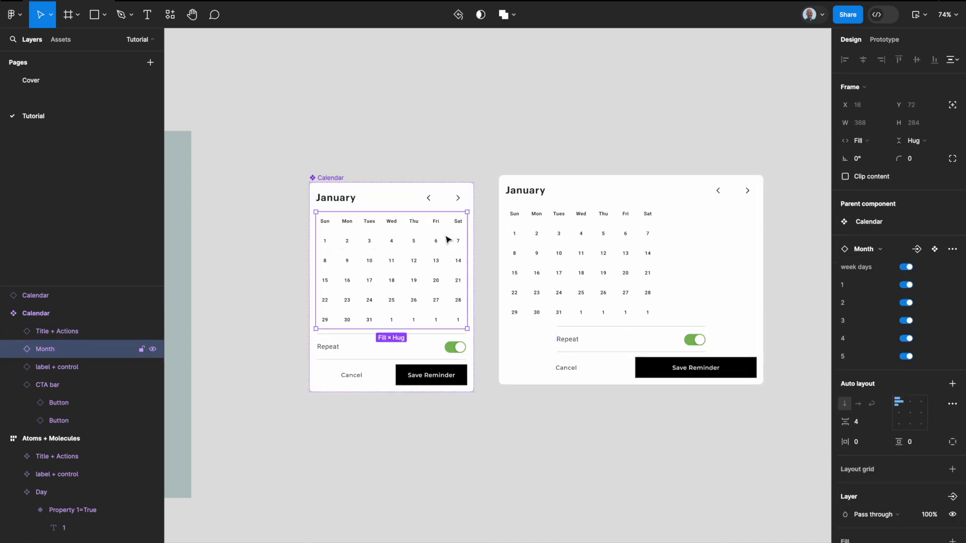
left_click(448, 239)
scroll(455, 230, "up", 5)
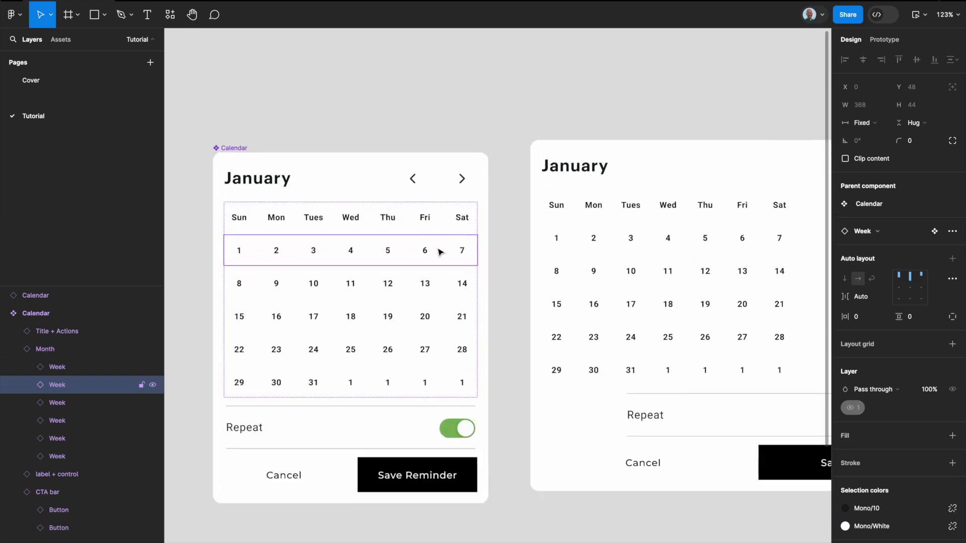
left_click(448, 229, "shift")
left_click(438, 274, "shift")
left_click(421, 332, "shift")
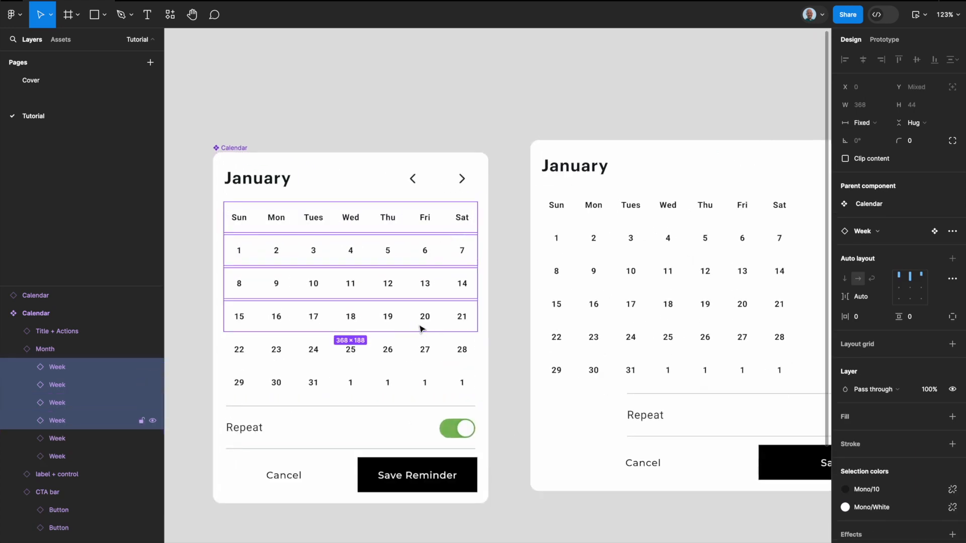
left_click(425, 354, "shift")
left_click(424, 378, "shift")
left_click(862, 123)
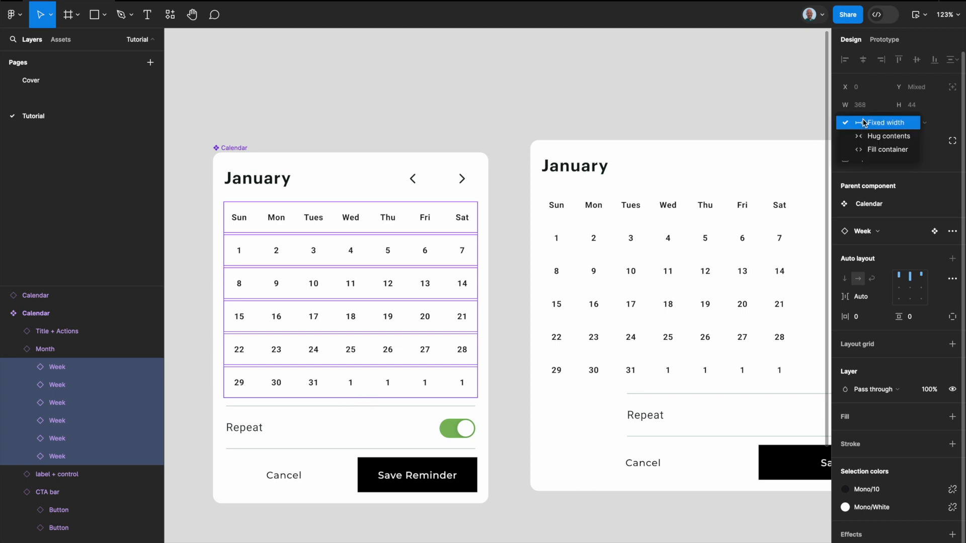
left_click(878, 149)
Step: Remove the four placeholder days following 31 in the last Week row of the Calendar component
left_click(364, 378)
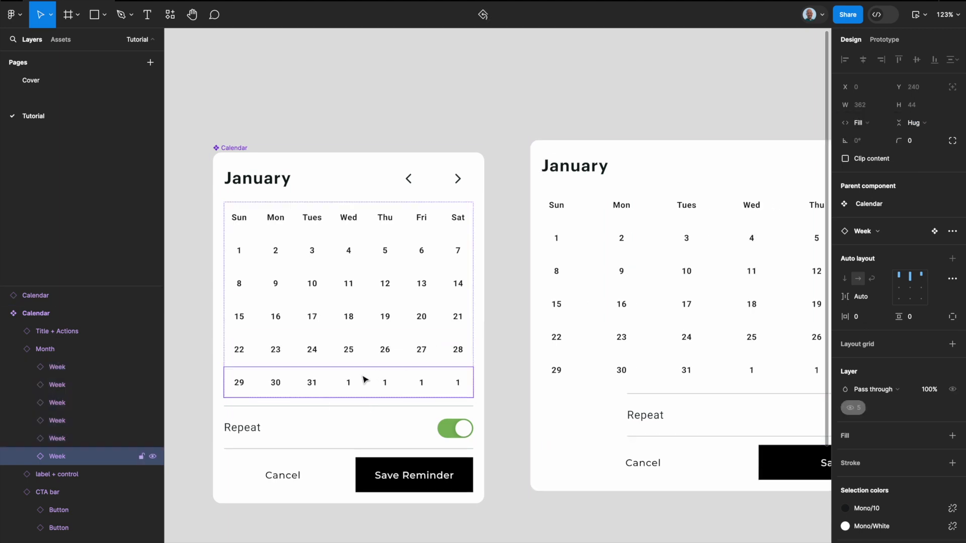
left_click(352, 385)
left_click(382, 382, "shift")
left_click(413, 386, "shift")
left_click(459, 381, "shift")
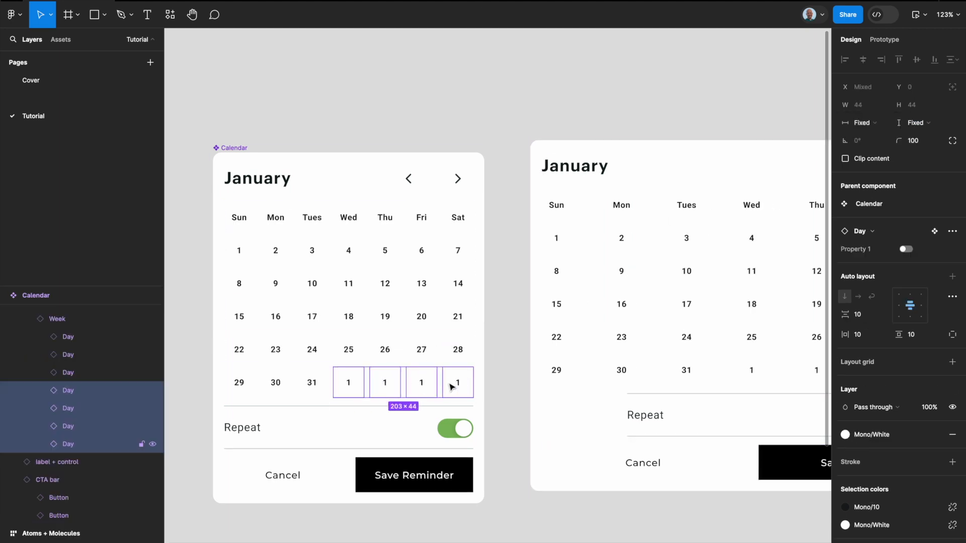
key("BackSpace")
Step: Set the horizontal gap between days in the last Week row to 12
left_click(454, 376)
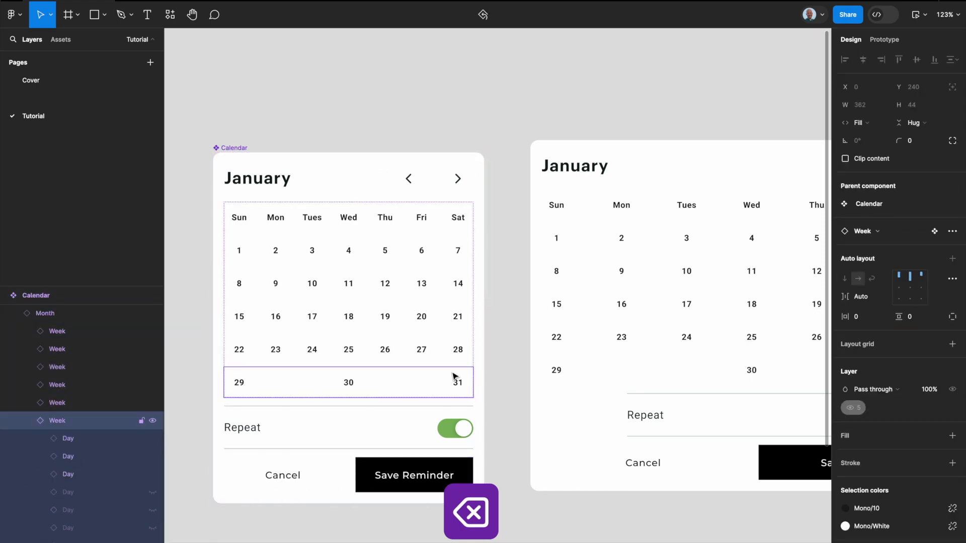
left_click(881, 296)
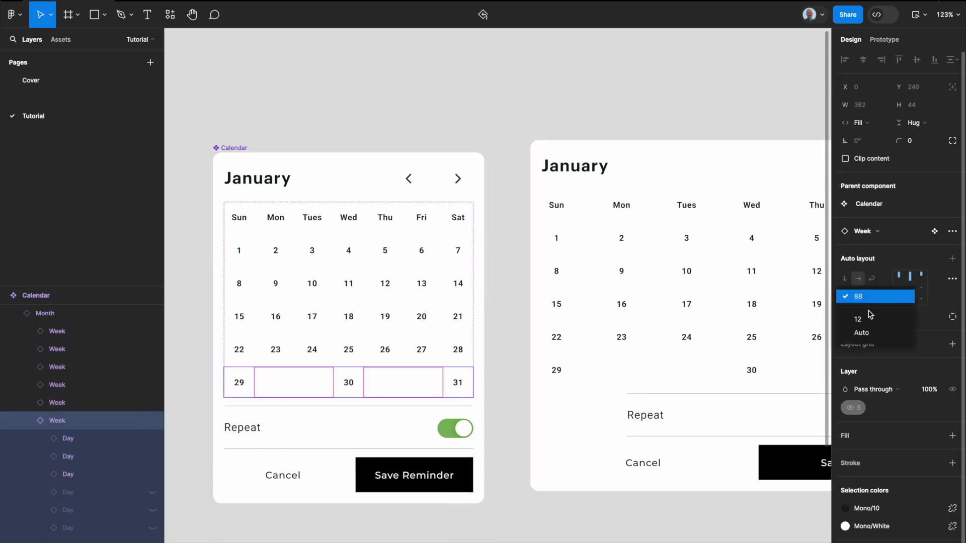
left_click(869, 307)
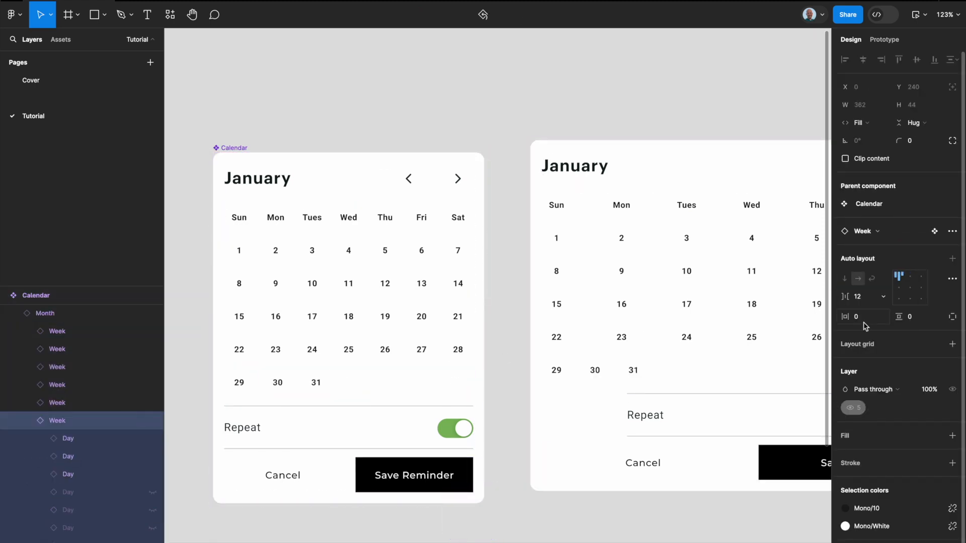
left_click(289, 349)
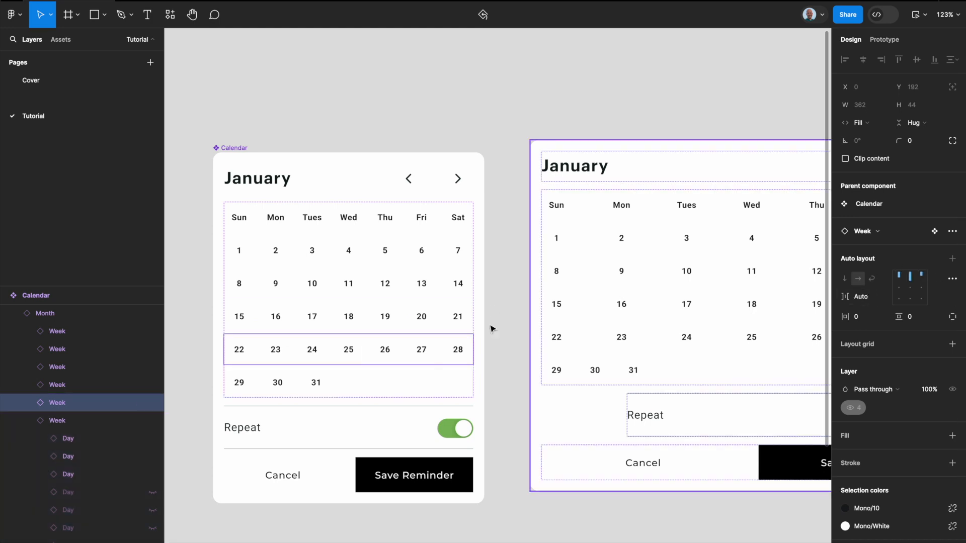
Step: Set the horizontal gap in the Week row holding days 29 to 31 to 8
left_click(330, 381)
left_click(864, 299)
type("8")
key("Return")
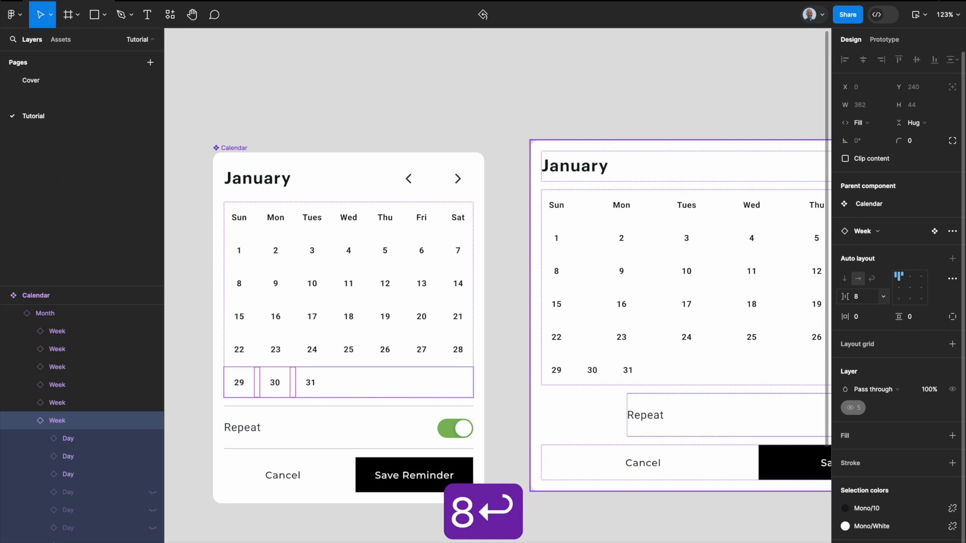
left_click(603, 63)
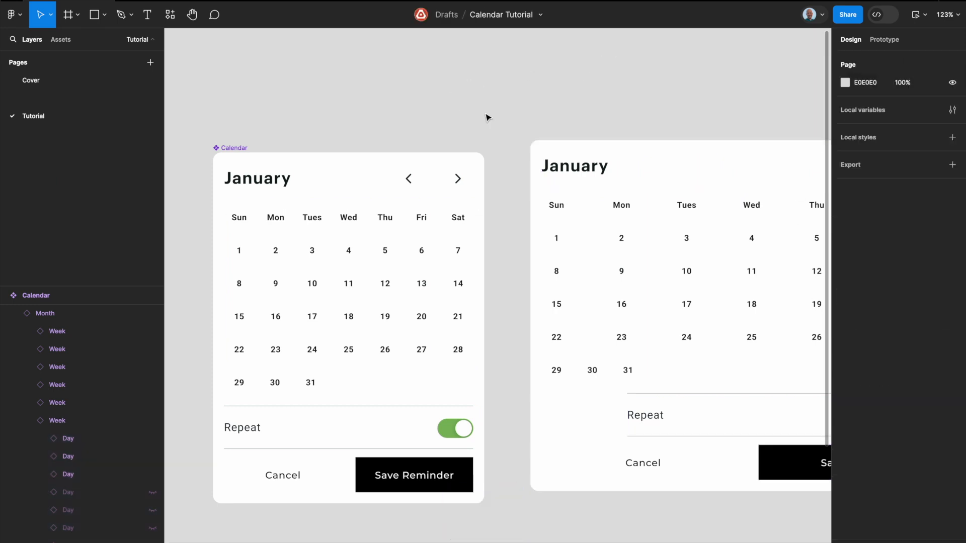
scroll(384, 158, "down", 3)
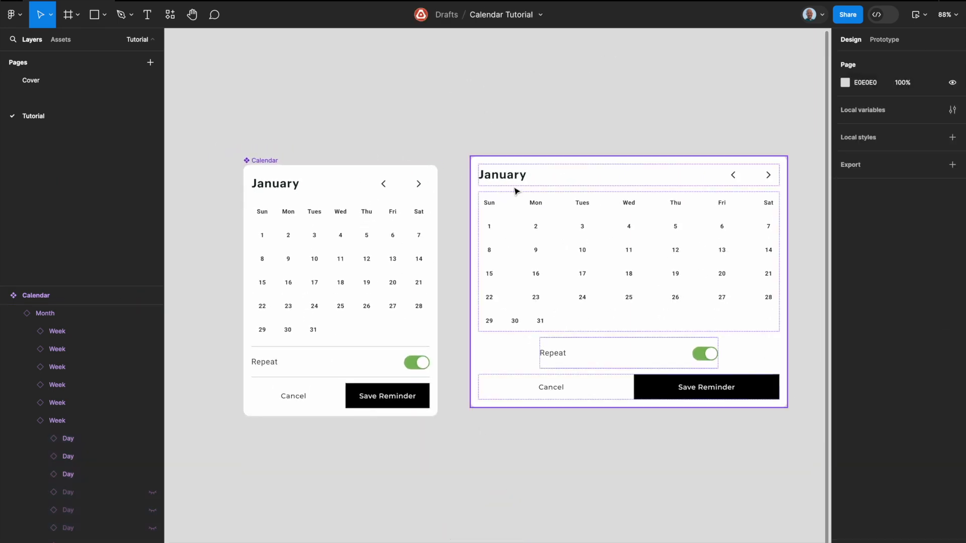
Step: Set the Calendar component's Repeat row to fill the container's width, with the horizontal gap between its label and toggle on Auto
left_click(524, 193)
double_click(355, 354)
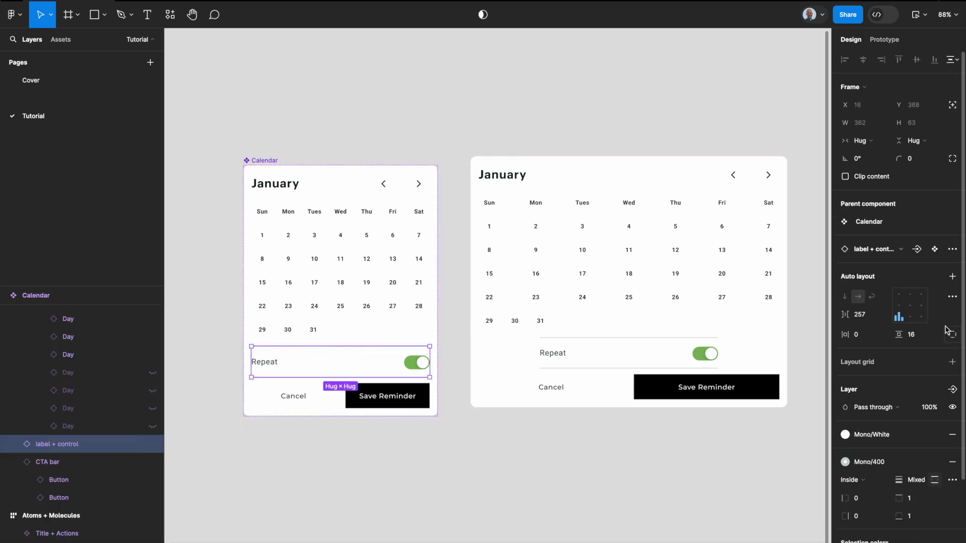
left_click(861, 140)
left_click(883, 151)
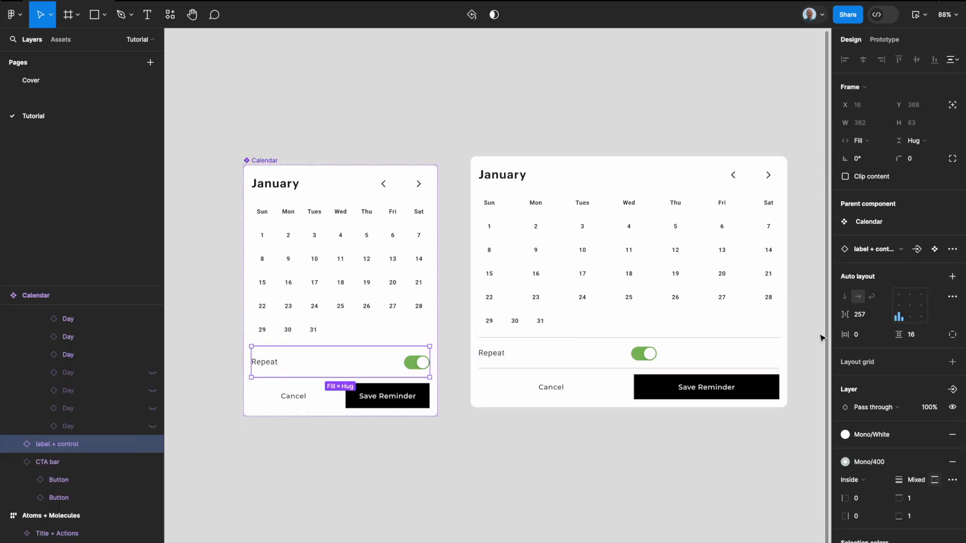
left_click(879, 314)
left_click(868, 327)
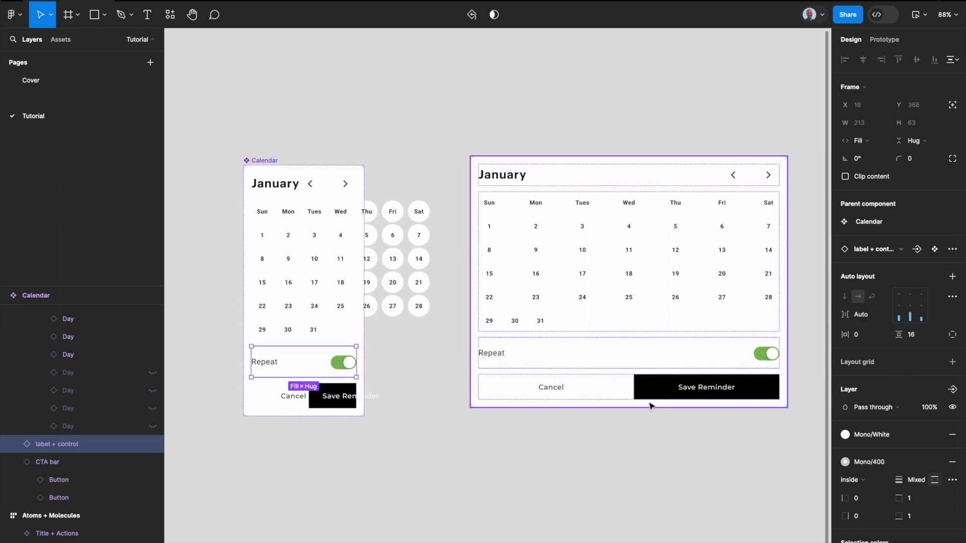
left_click(624, 436)
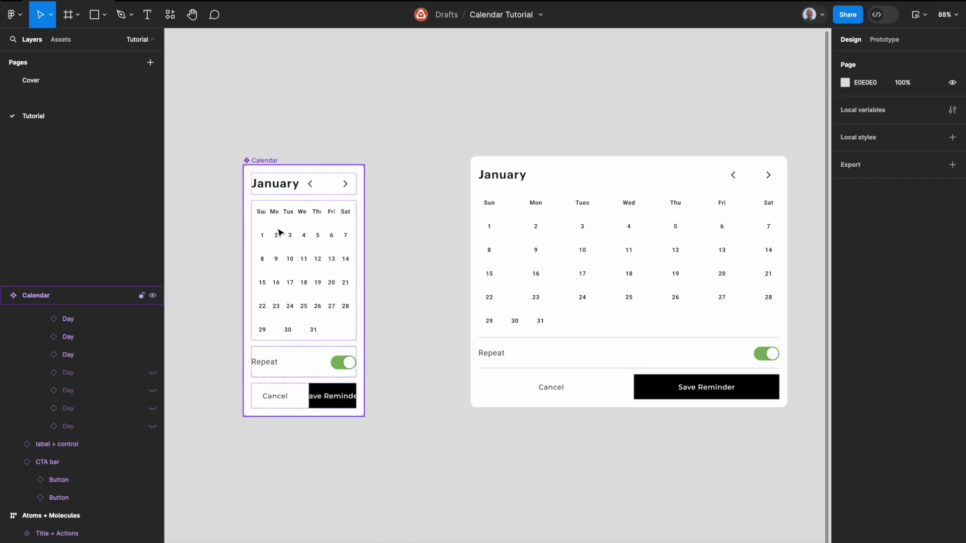
Step: Widen the main Calendar component to about 388
left_click(274, 161)
left_click_drag(363, 216, 434, 212)
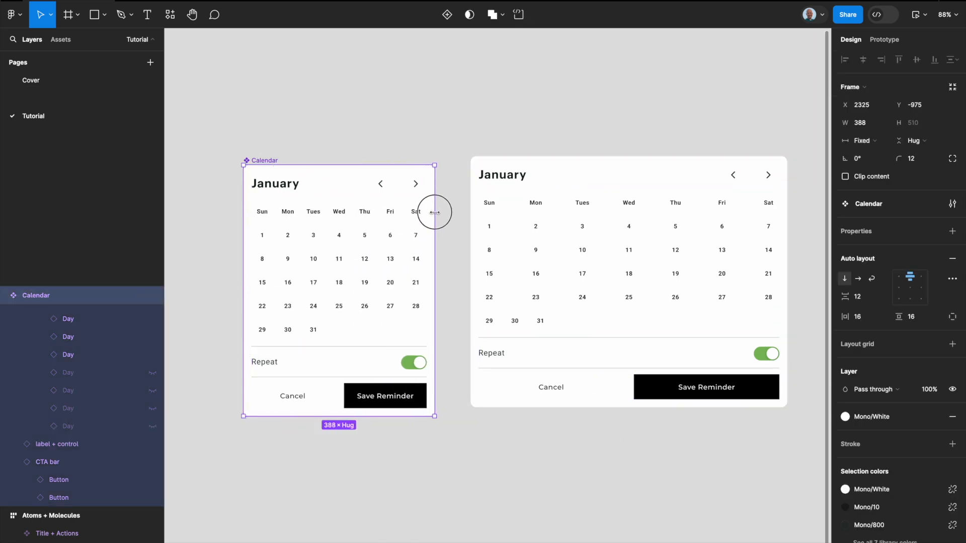
left_click(460, 203)
left_click(674, 222)
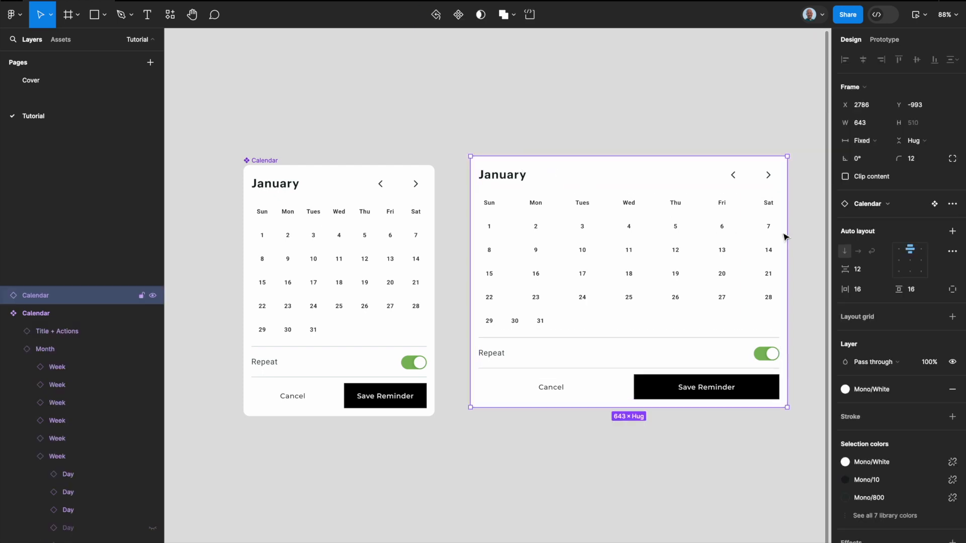
Step: Try an Auto horizontal gap in the Week row holding days 29 to 31, and undo it
double_click(321, 327)
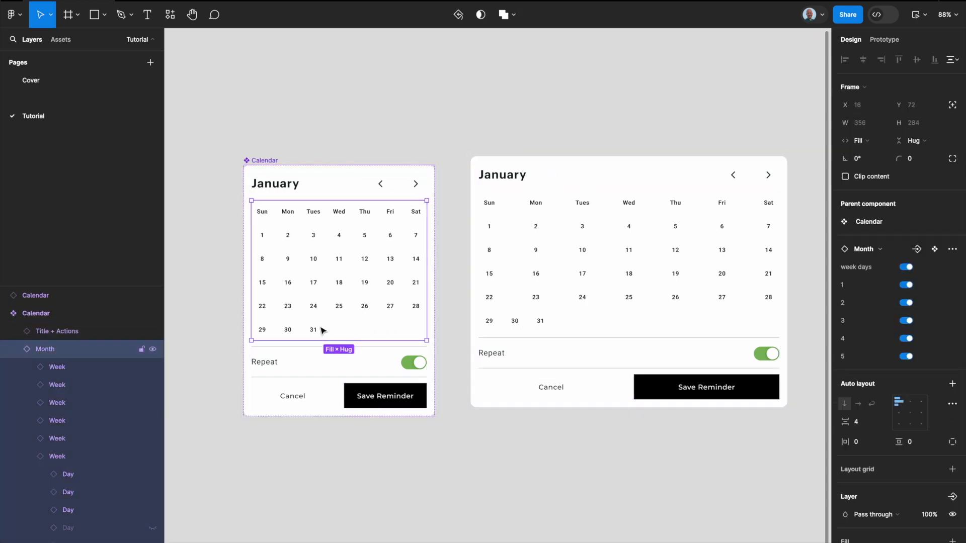
left_click(321, 328)
left_click(880, 297)
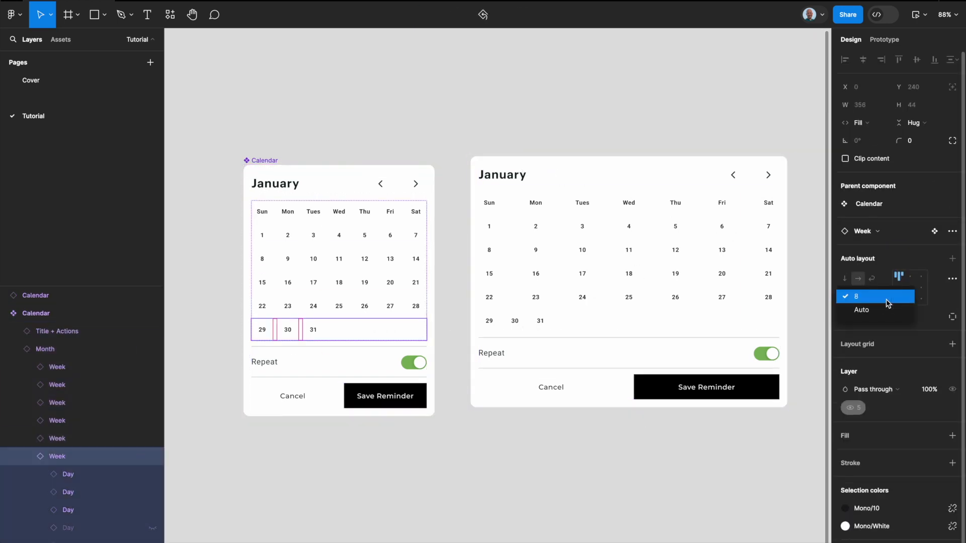
left_click(880, 308)
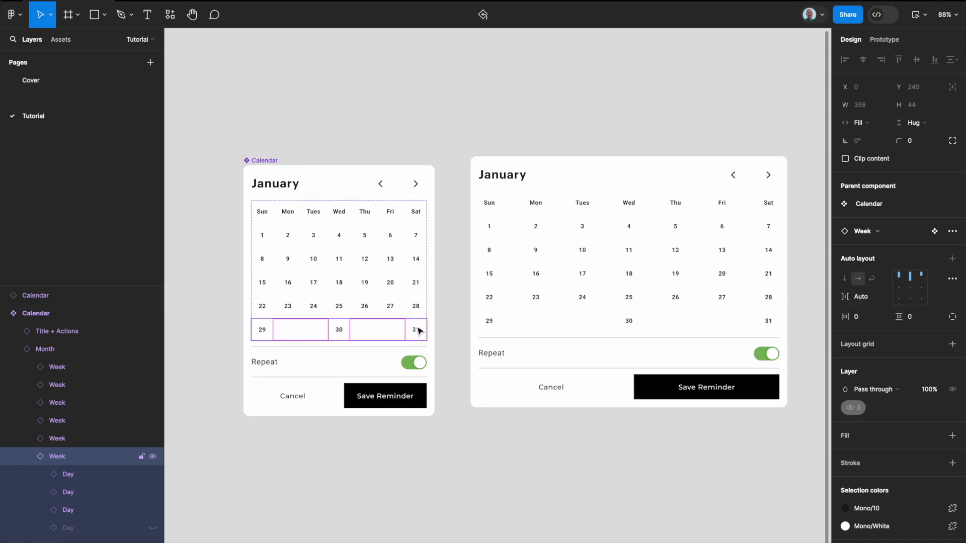
key("super+z")
key("super+z")
key("super+z")
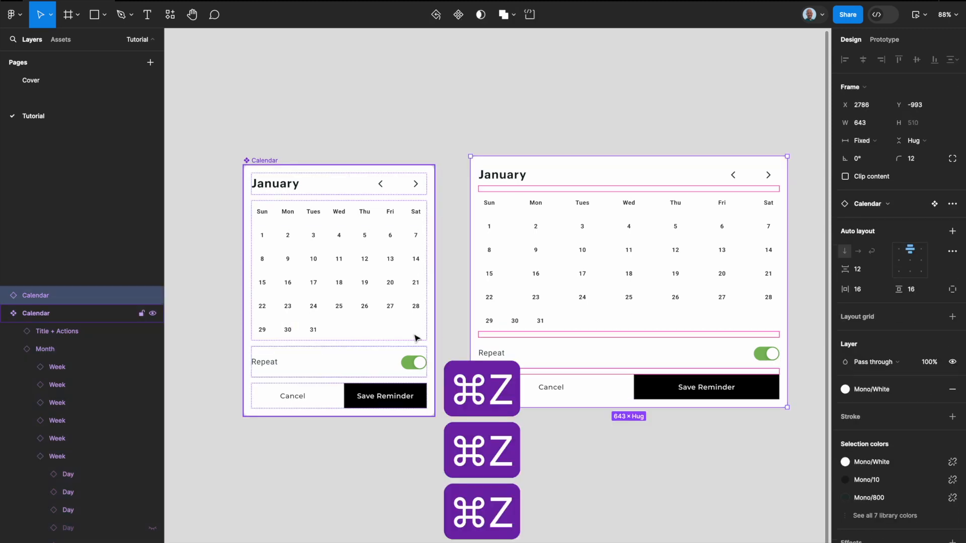
Step: Show the four hidden placeholder days following 31 in the Calendar component's last Week row
left_click(341, 332)
scroll(82, 488, "down", 1)
left_click(98, 492)
left_click(153, 493)
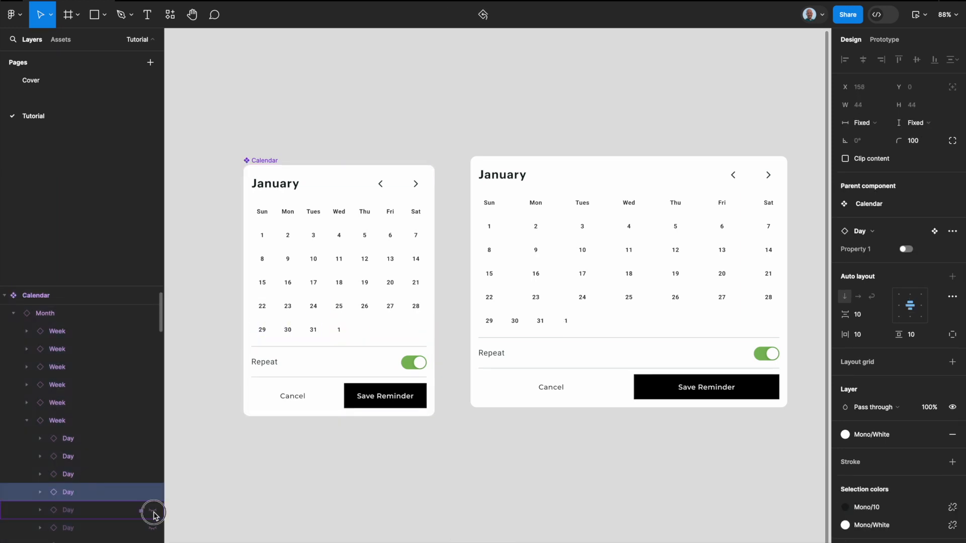
left_click(153, 542)
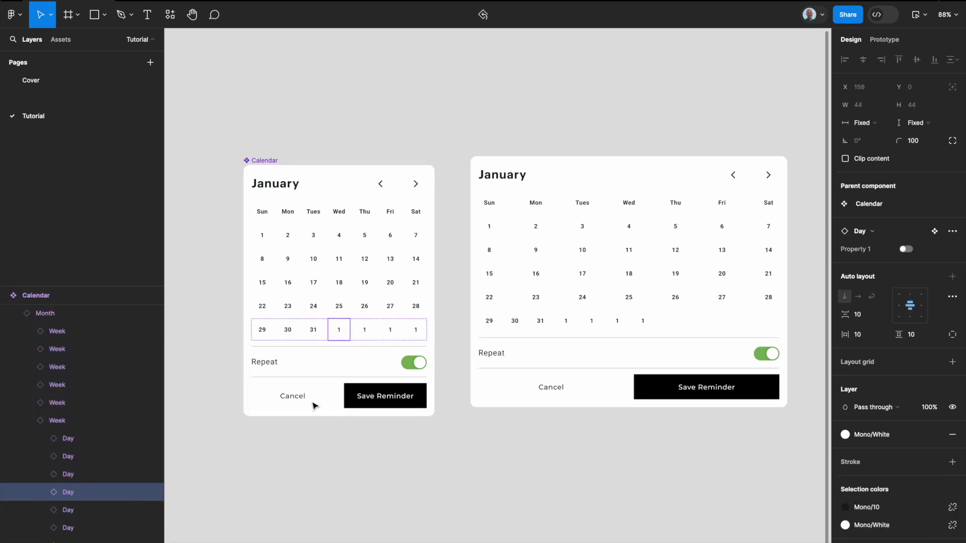
Step: Change the Mono/10 text color of the four placeholder days after 31 to Mono/White
left_click(369, 337, "shift")
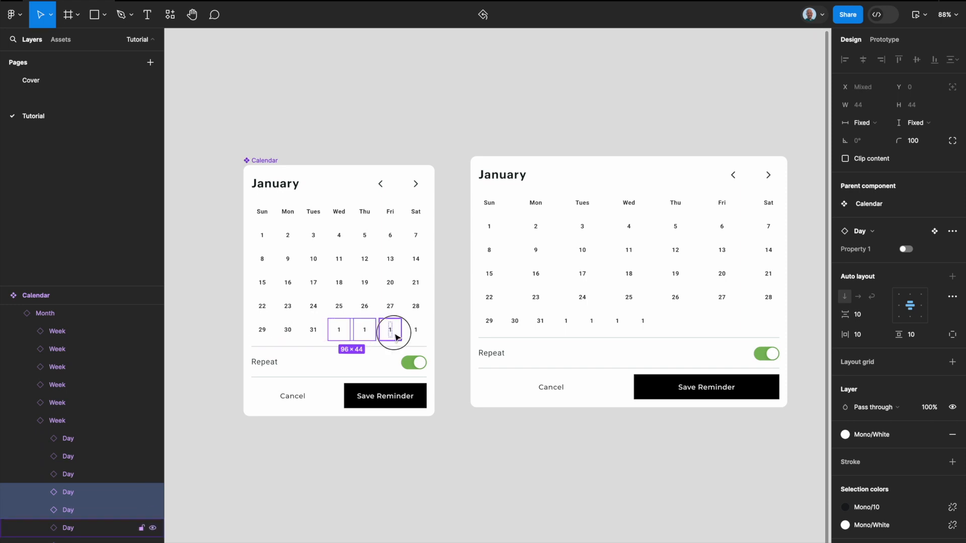
left_click(392, 330, "shift")
left_click(416, 333, "shift")
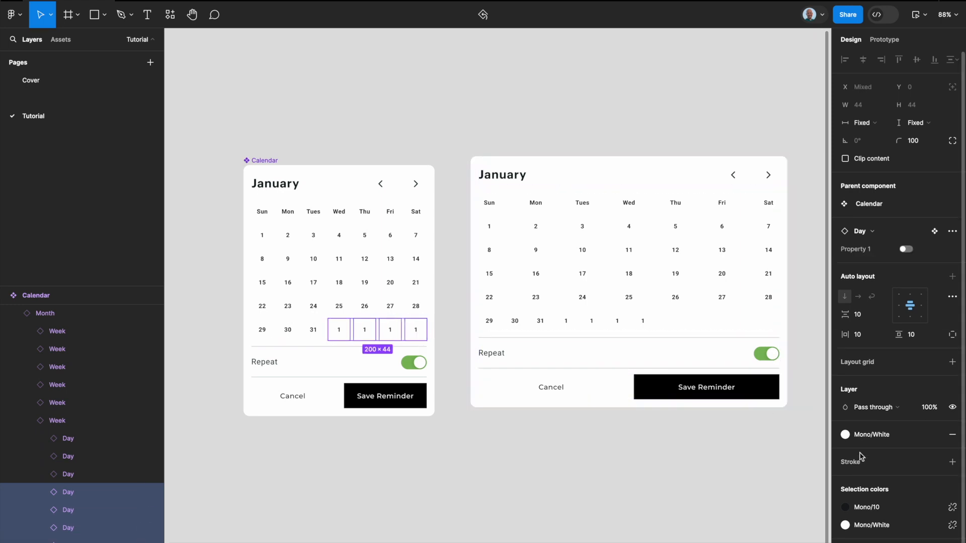
left_click(866, 508)
type("white")
key("Return")
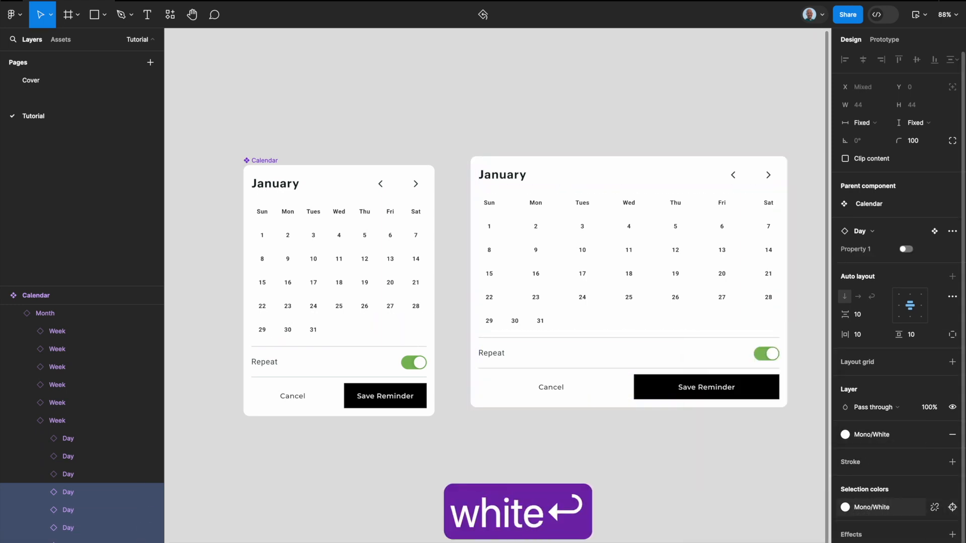
left_click(716, 459)
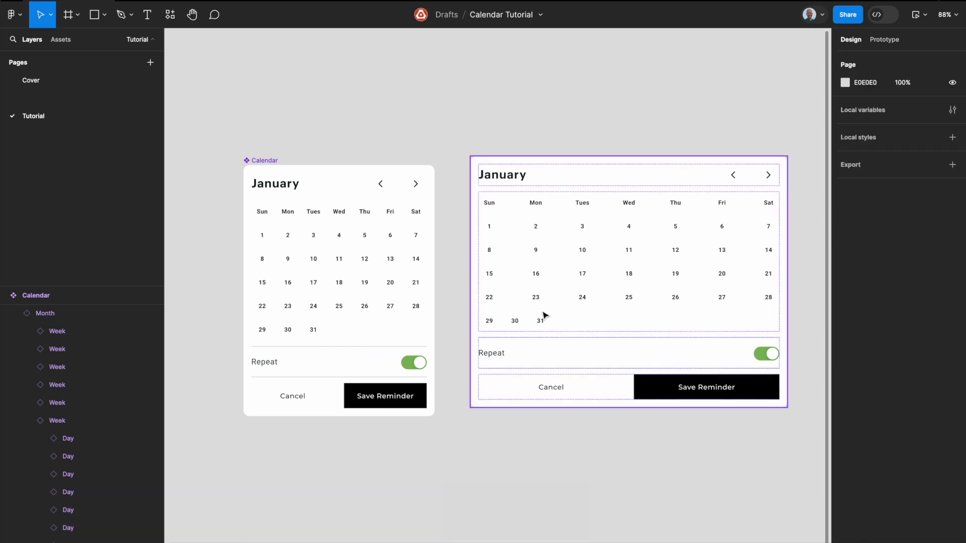
Step: Set the horizontal gap in the Calendar component's last Week row to Auto
left_click(399, 326)
double_click(399, 328)
double_click(399, 327)
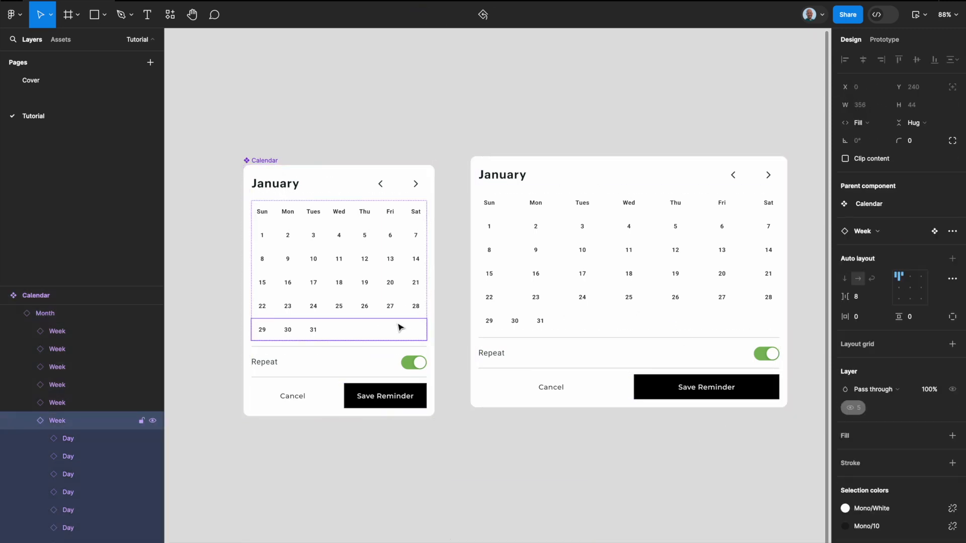
left_click(885, 300)
left_click(863, 309)
Step: Narrow the Calendar instance beside the main component to about 398 wide
left_click(568, 439)
left_click(671, 345)
left_click_drag(786, 308, 667, 304)
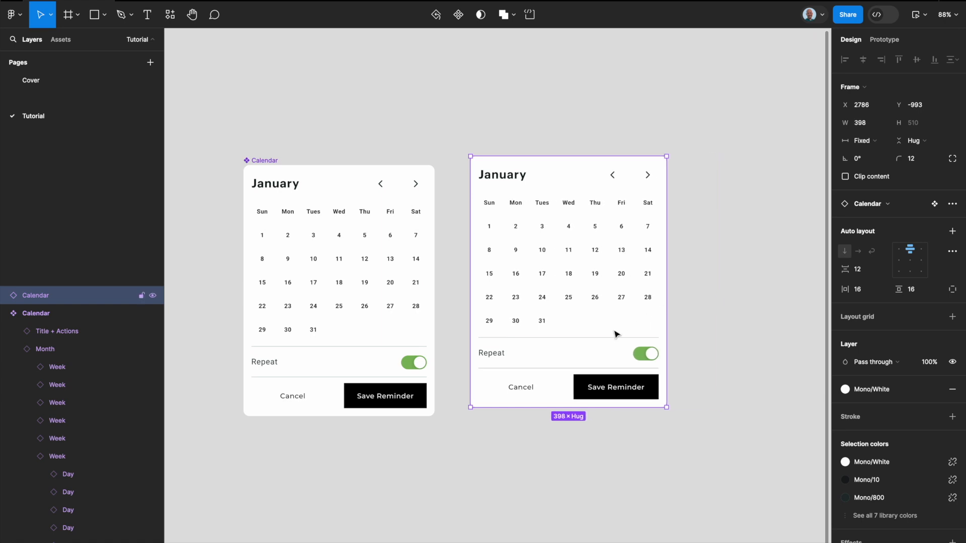
Step: Preview the Calendar instance, test selecting days 17, 18 and 19, and close the preview
scroll(614, 333, "down", 4)
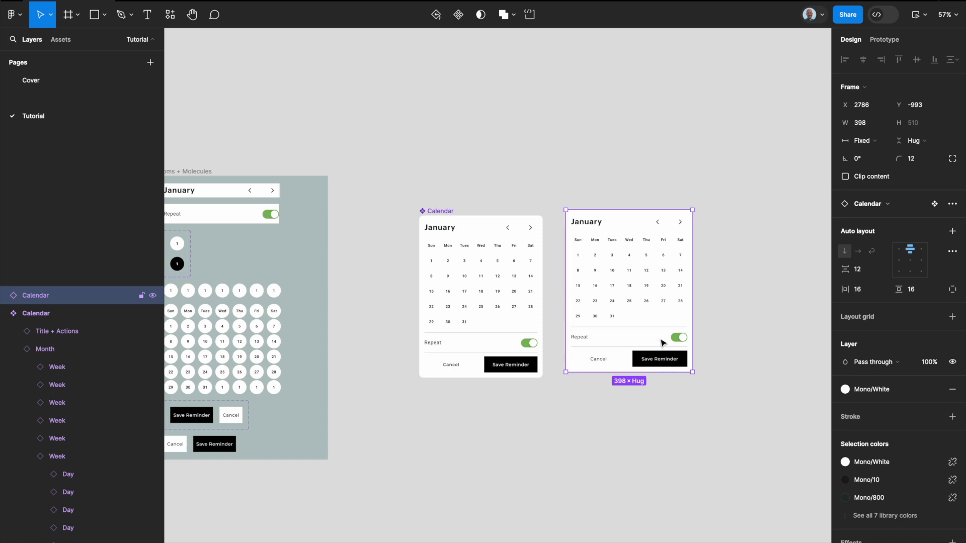
scroll(661, 343, "right", 5)
scroll(661, 342, "up", 3)
scroll(502, 345, "up", 5)
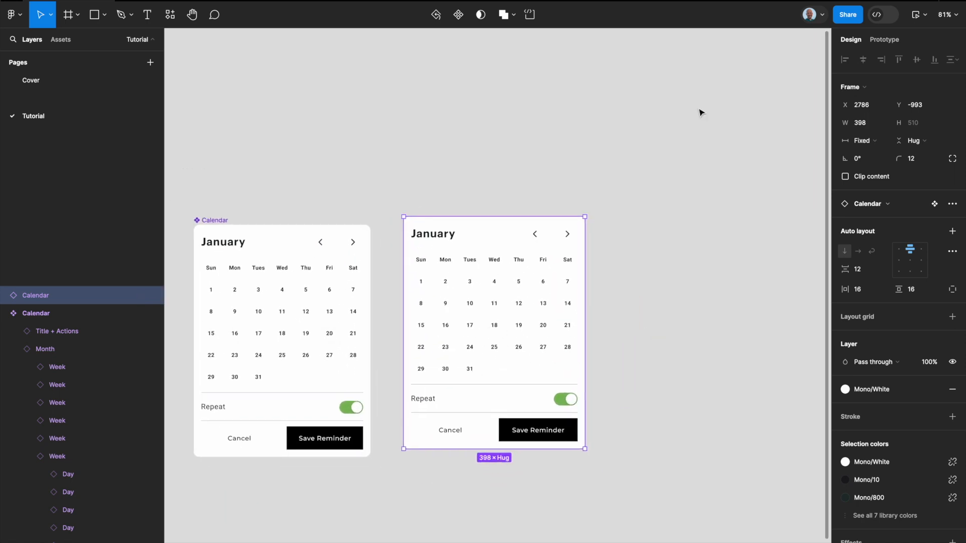
left_click(918, 15)
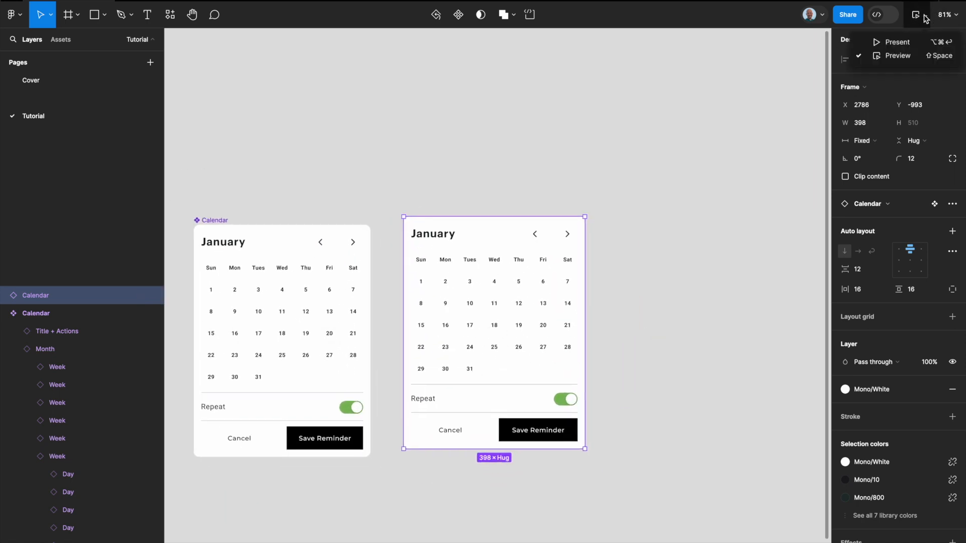
left_click(898, 54)
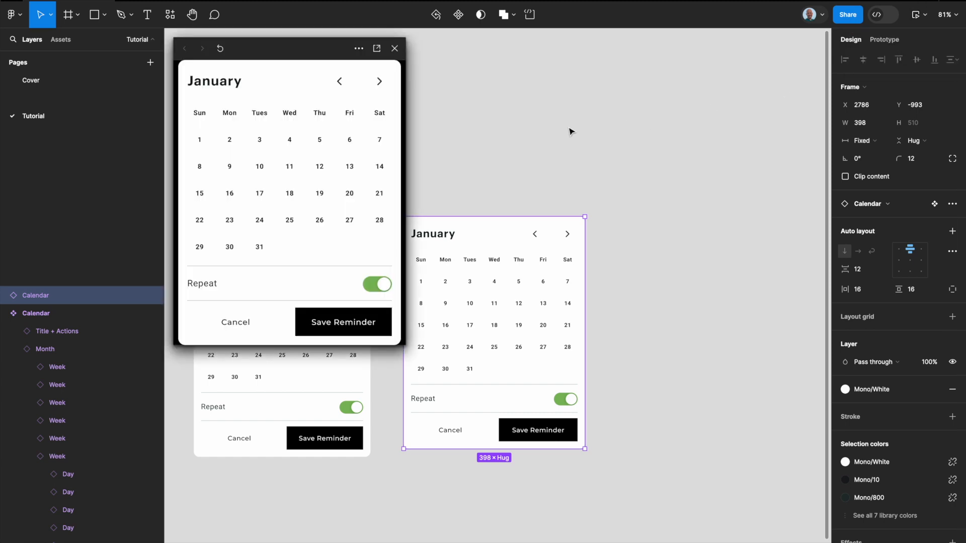
left_click(265, 199)
left_click(258, 192)
left_click(289, 193)
left_click(320, 193)
left_click(396, 48)
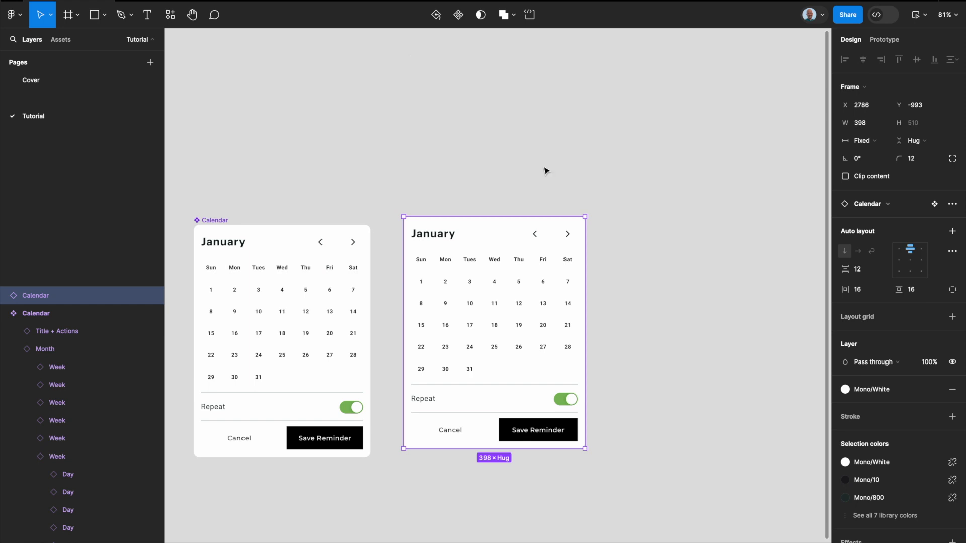